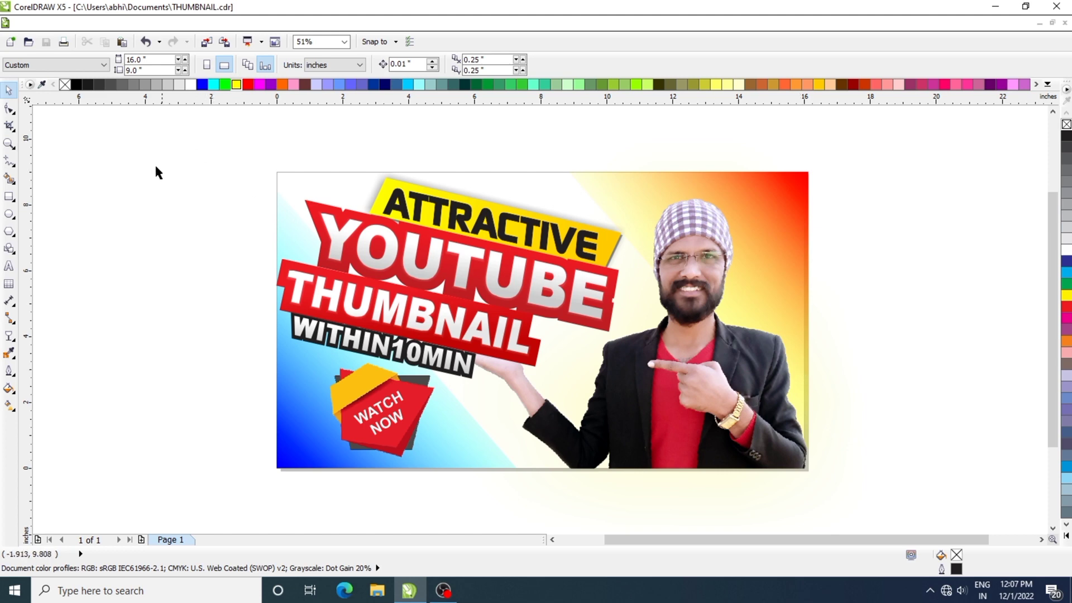
pyautogui.moveTo(158, 172); pyautogui.dragTo(856, 500)
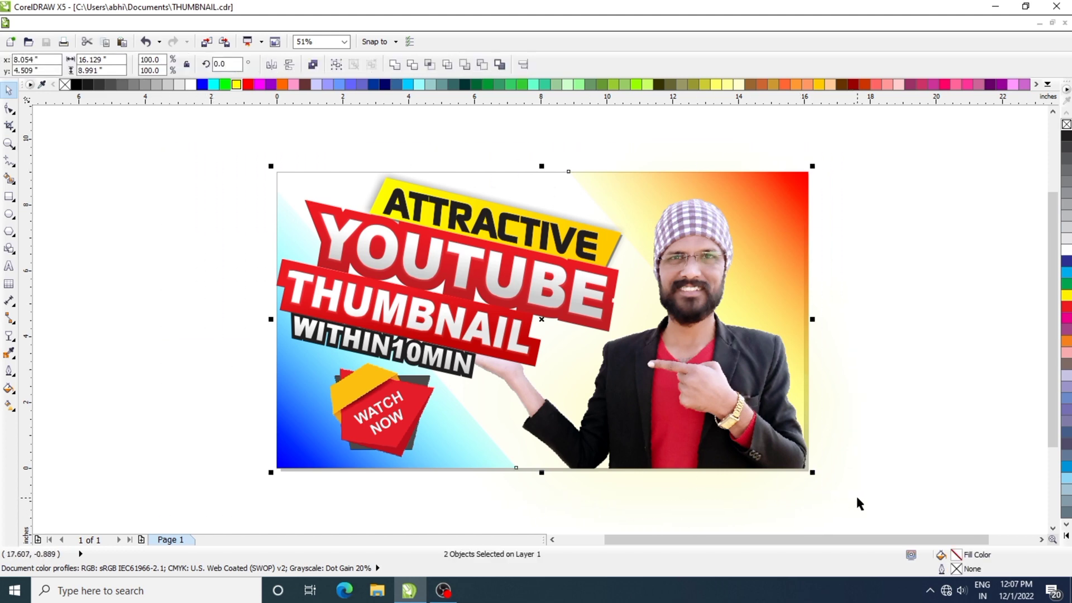
pyautogui.click(894, 425)
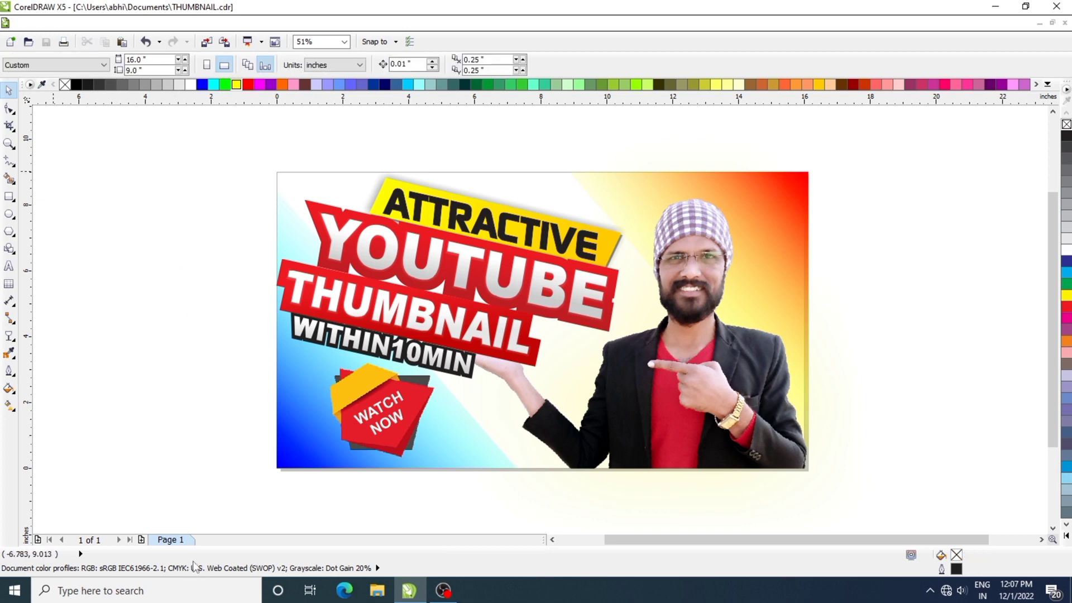
# Create a new 16 by 9 inch landscape document in CMYK at 300 dpi.
pyautogui.hotkey('ctrl', 'n')
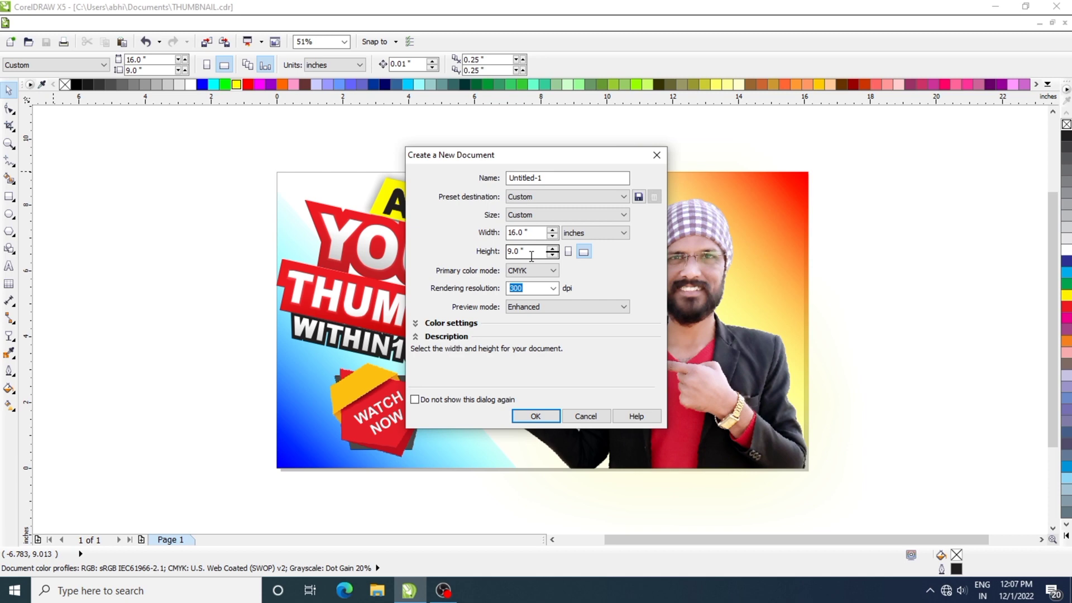
pyautogui.click(536, 415)
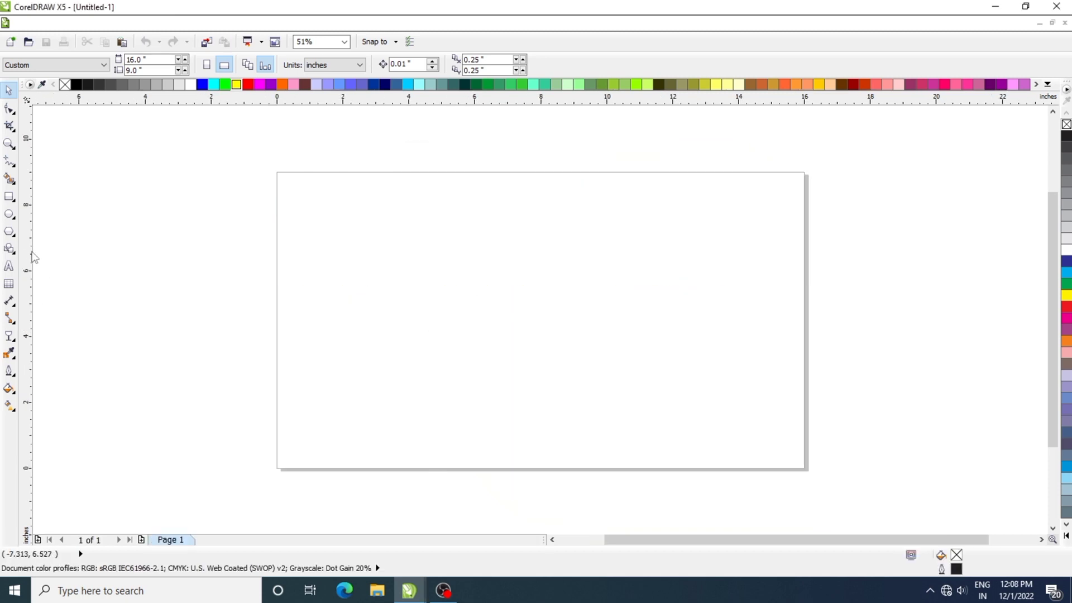
# Draw a rectangle about 7.4 by 1.3 inches near the page's upper edge and fill it with yellow.
pyautogui.click(9, 196)
pyautogui.moveTo(409, 198); pyautogui.dragTo(606, 244)
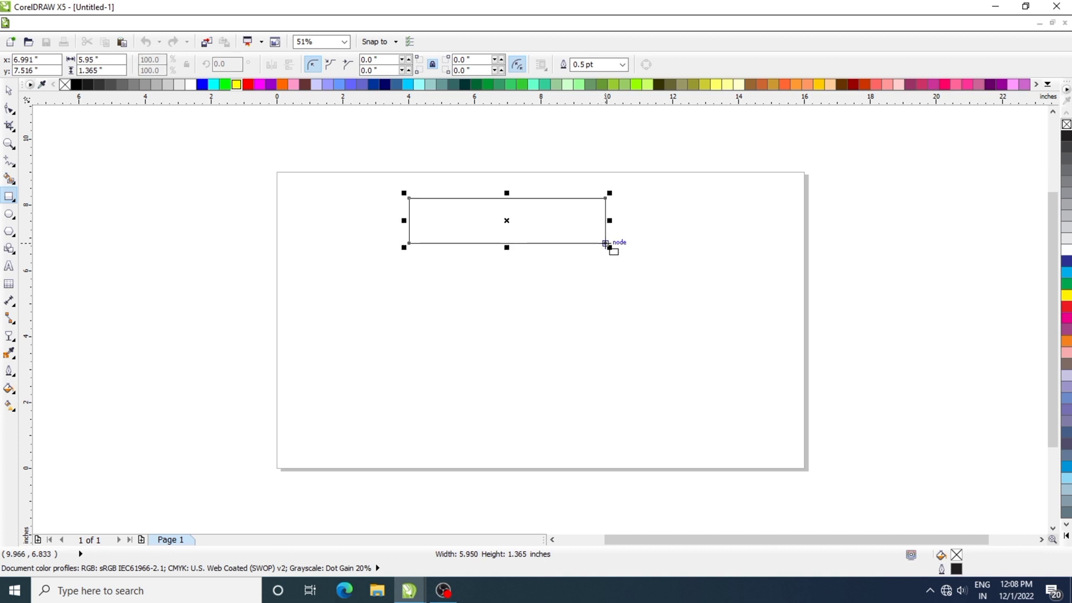
pyautogui.click(9, 89)
pyautogui.click(549, 217)
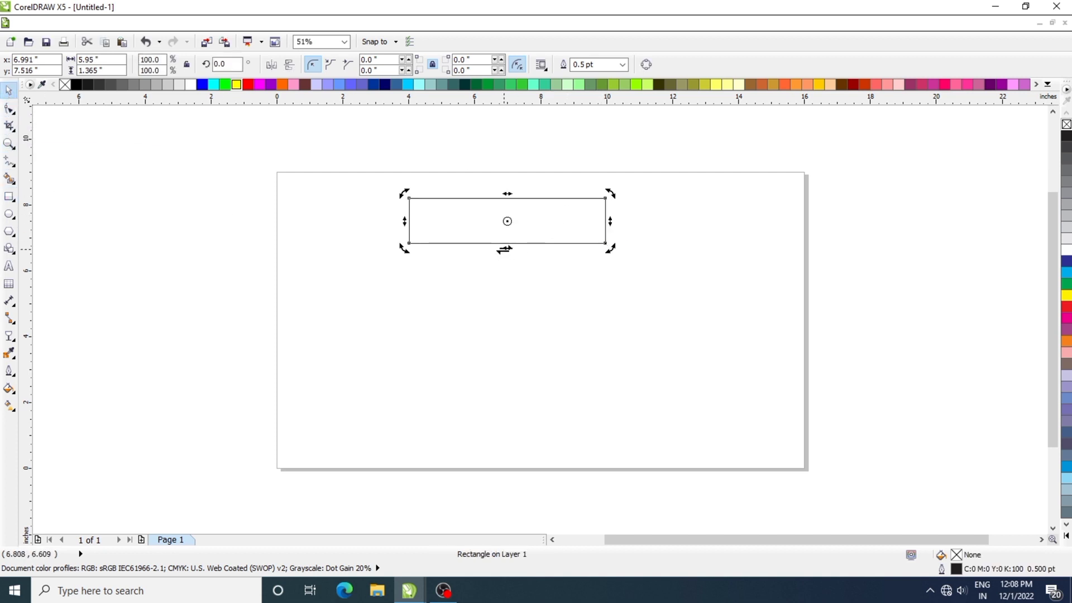
pyautogui.click(531, 230)
pyautogui.moveTo(507, 247); pyautogui.dragTo(511, 223)
pyautogui.moveTo(588, 241); pyautogui.dragTo(554, 224)
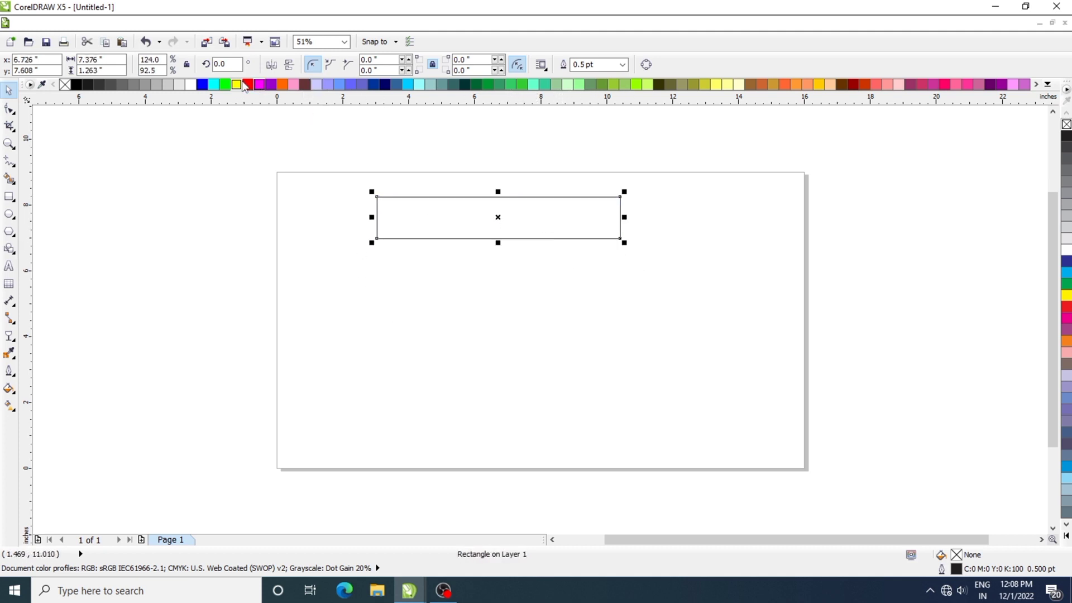
pyautogui.click(236, 84)
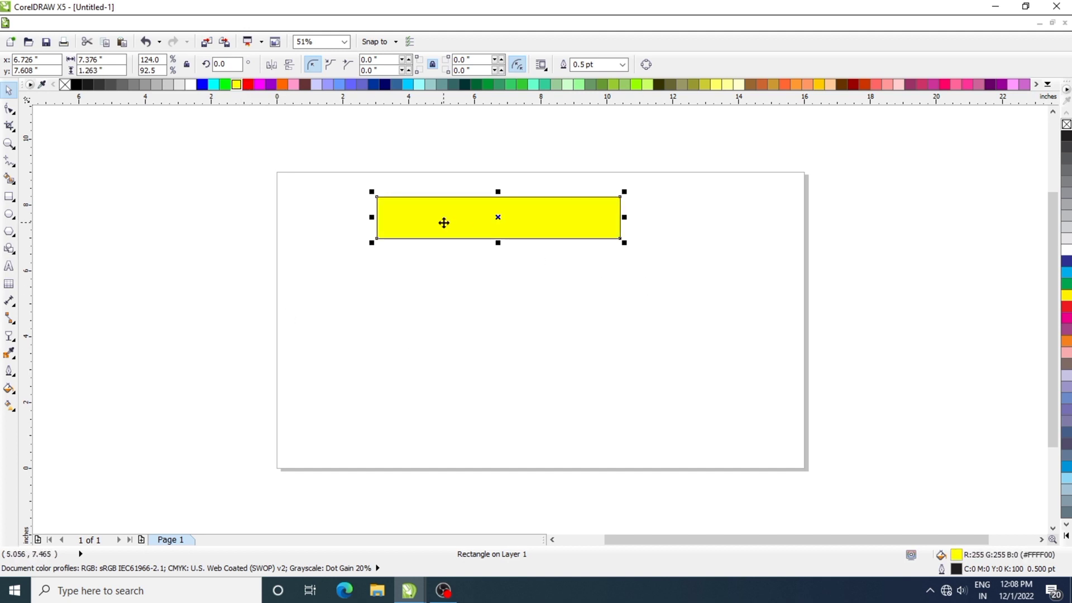
# Skew the yellow rectangle horizontally into a parallelogram by shifting its lower edge about 0.5 inch to the left.
pyautogui.click(443, 220)
pyautogui.click(445, 218)
pyautogui.click(447, 222)
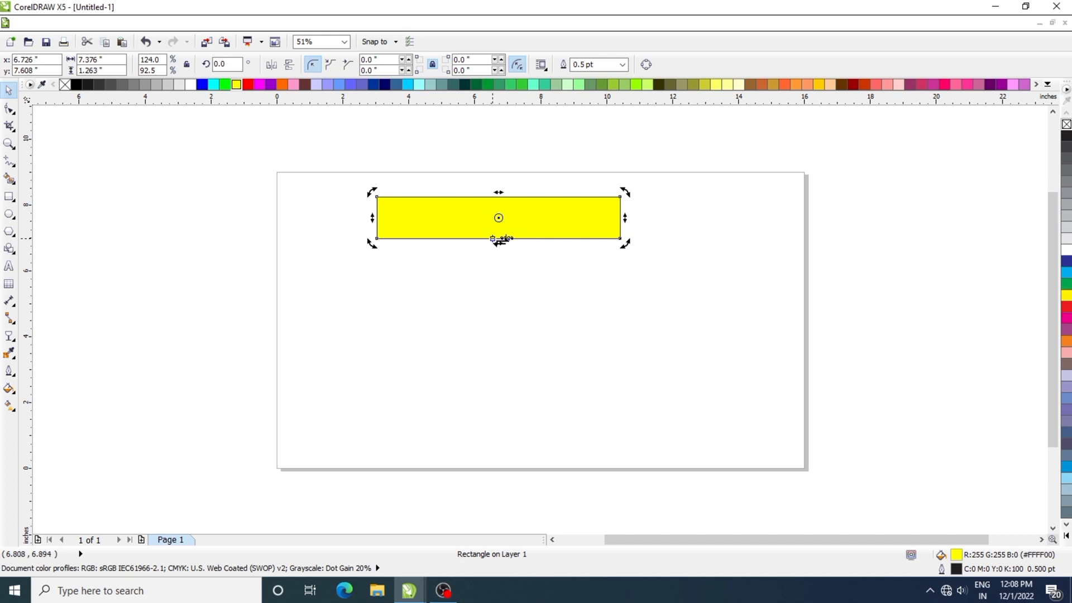
pyautogui.click(443, 221)
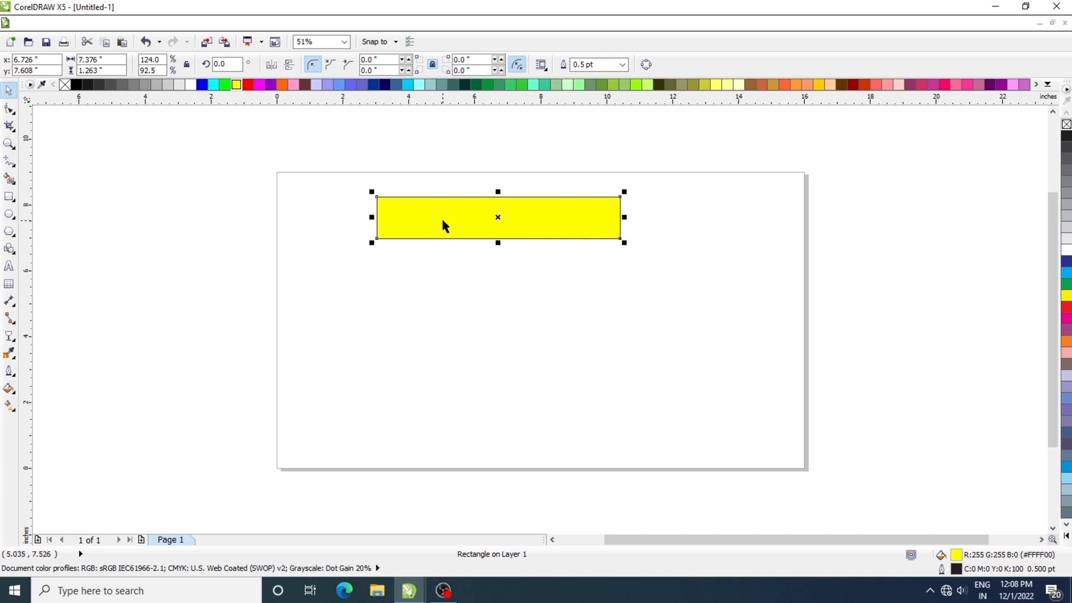
pyautogui.moveTo(625, 192)
pyautogui.mouseDown()
pyautogui.moveTo(651, 179)
pyautogui.moveTo(618, 187)
pyautogui.moveTo(624, 193)
pyautogui.mouseUp()
pyautogui.click(571, 224)
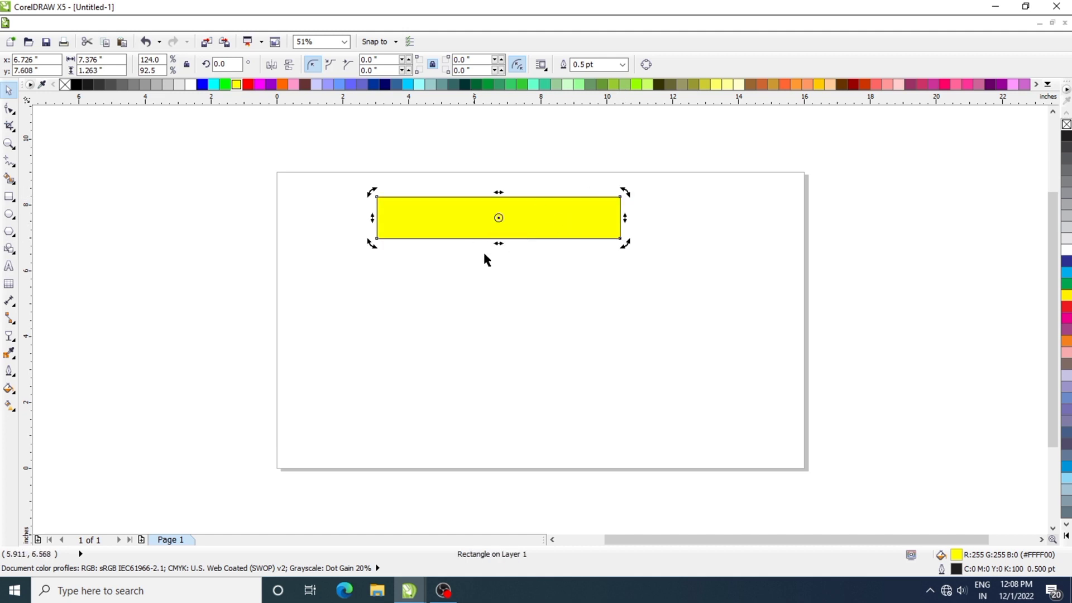
pyautogui.moveTo(616, 247); pyautogui.dragTo(697, 233)
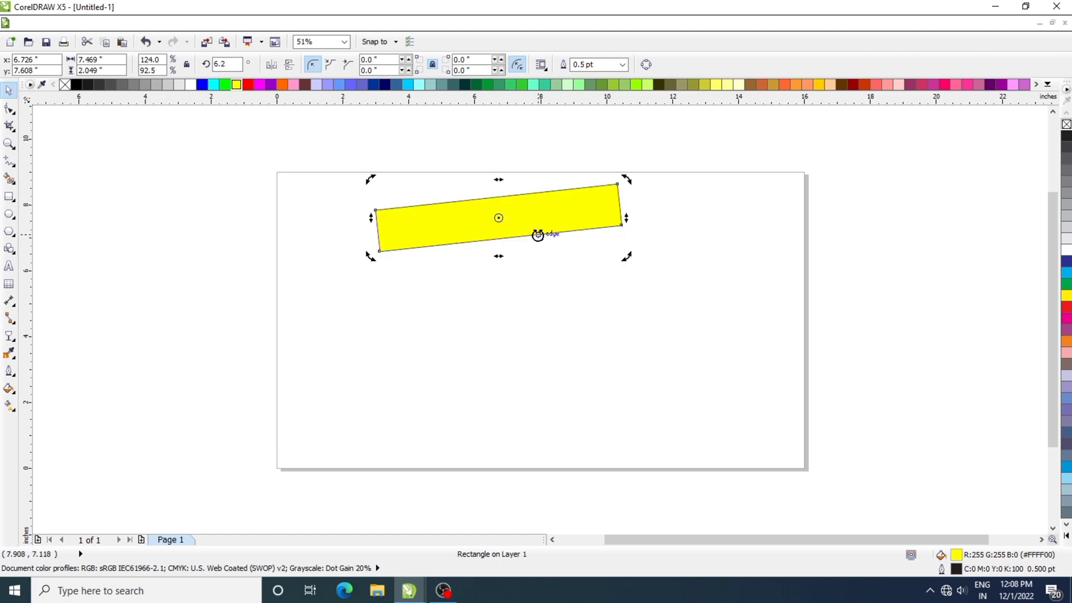
pyautogui.hotkey('ctrl', 'z')
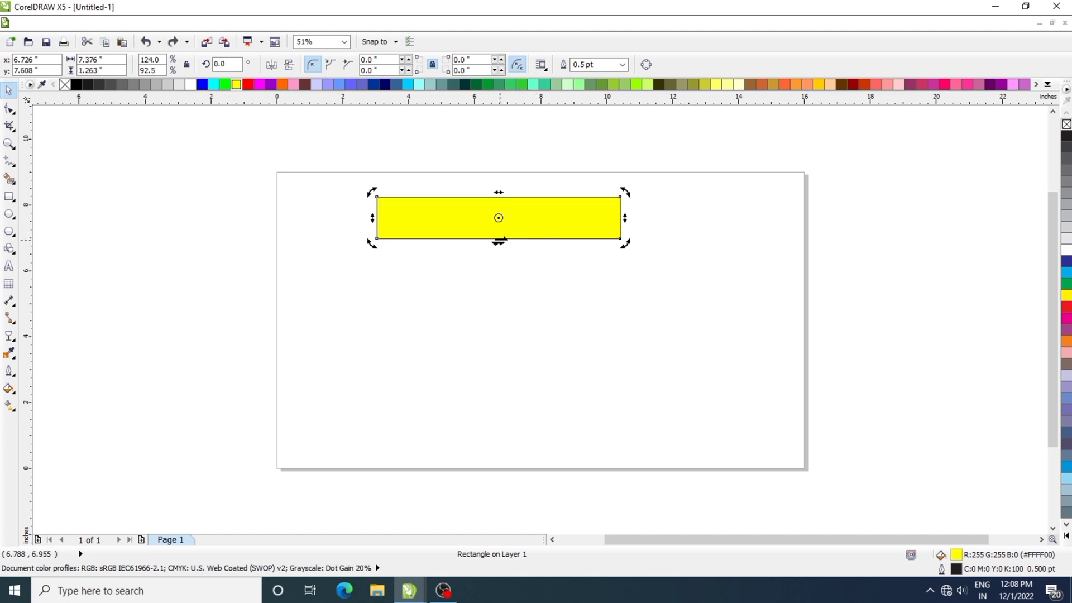
pyautogui.moveTo(499, 244); pyautogui.dragTo(484, 244)
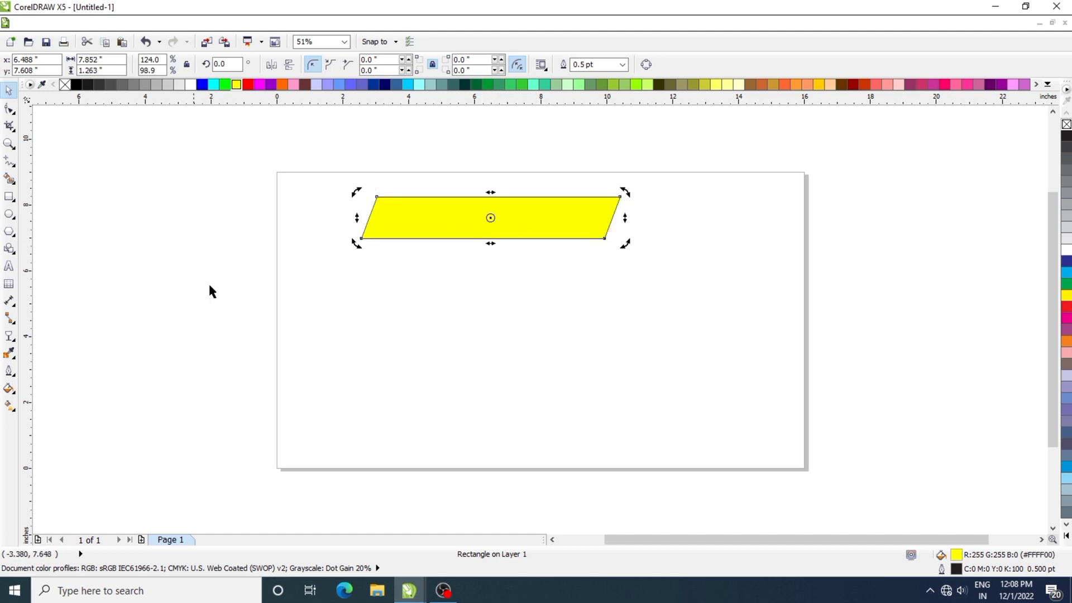
# Add the artistic text "ATTRACTIVE" below the yellow parallelogram and enlarge it to about 62 pt.
pyautogui.click(9, 266)
pyautogui.click(343, 300)
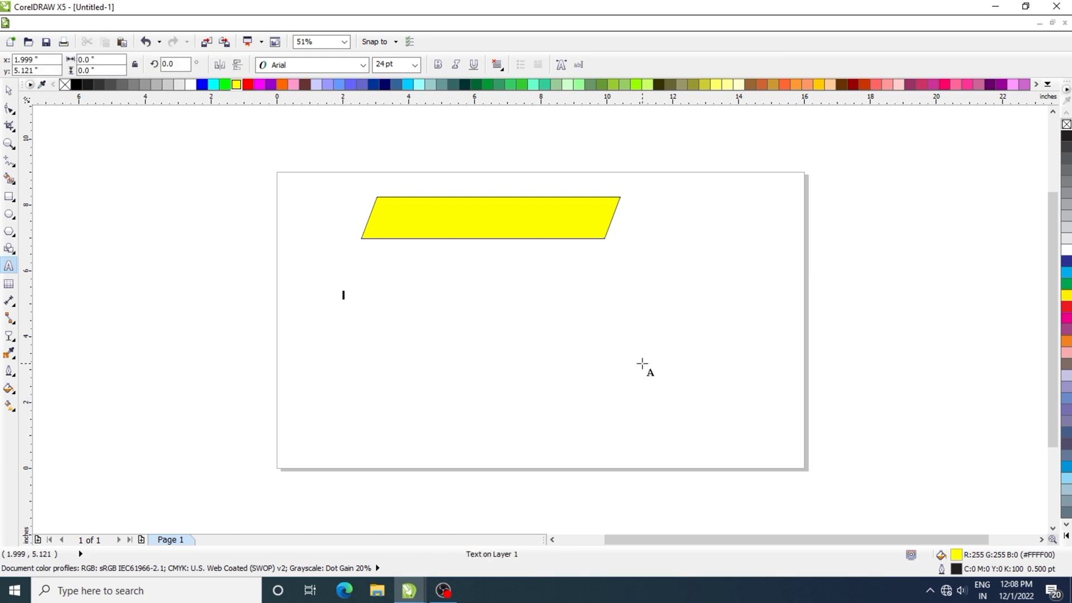
pyautogui.write('ATTRACTIVE')
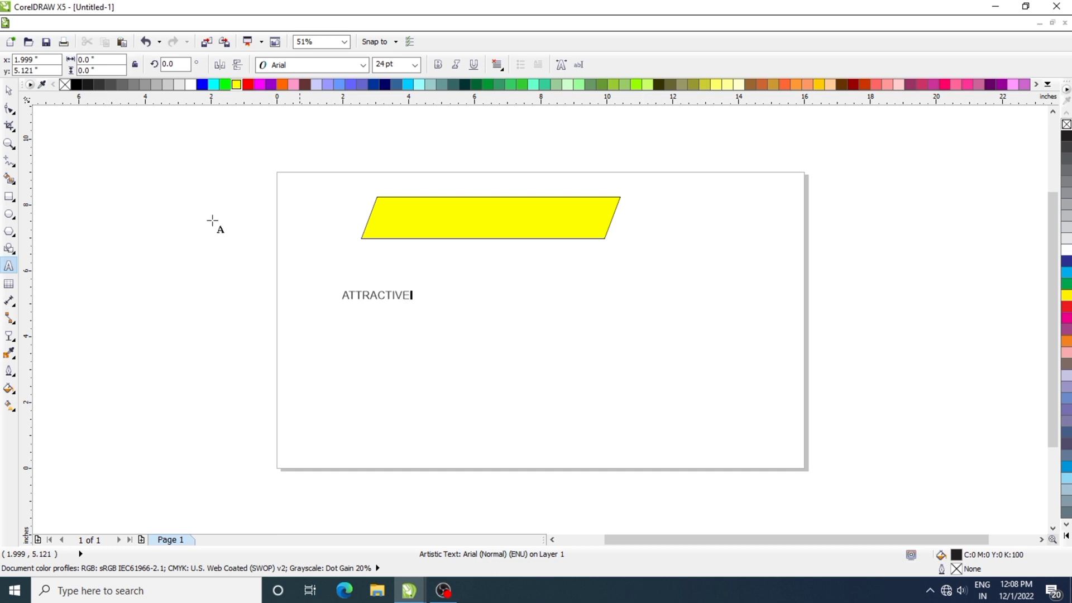
pyautogui.click(8, 90)
pyautogui.moveTo(414, 305); pyautogui.dragTo(445, 280)
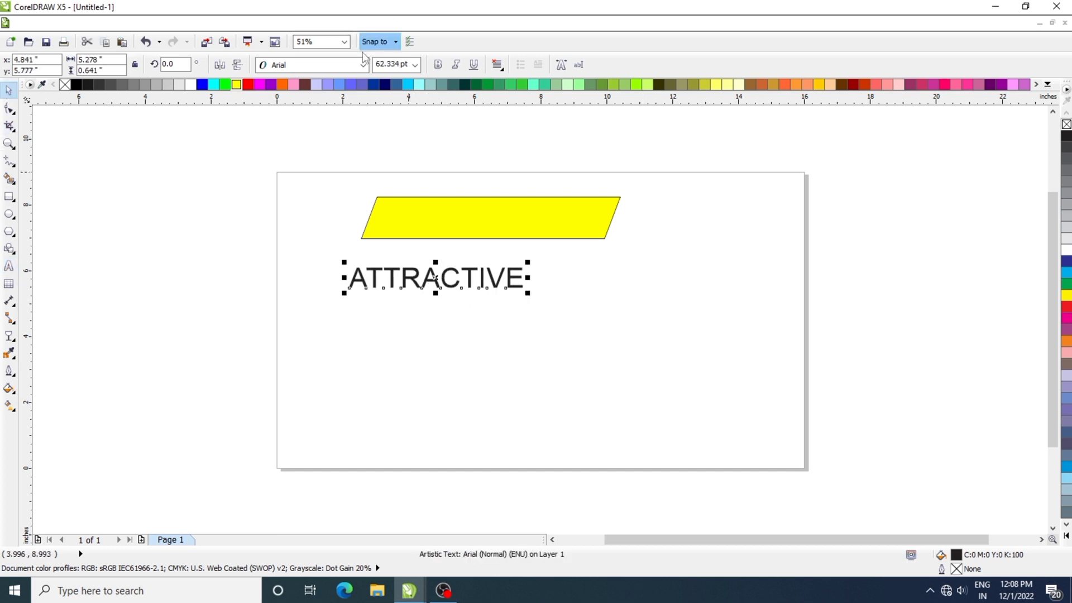
# Change the font of the ATTRACTIVE text to Bazooka Lys.
pyautogui.click(363, 66)
pyautogui.click(364, 65)
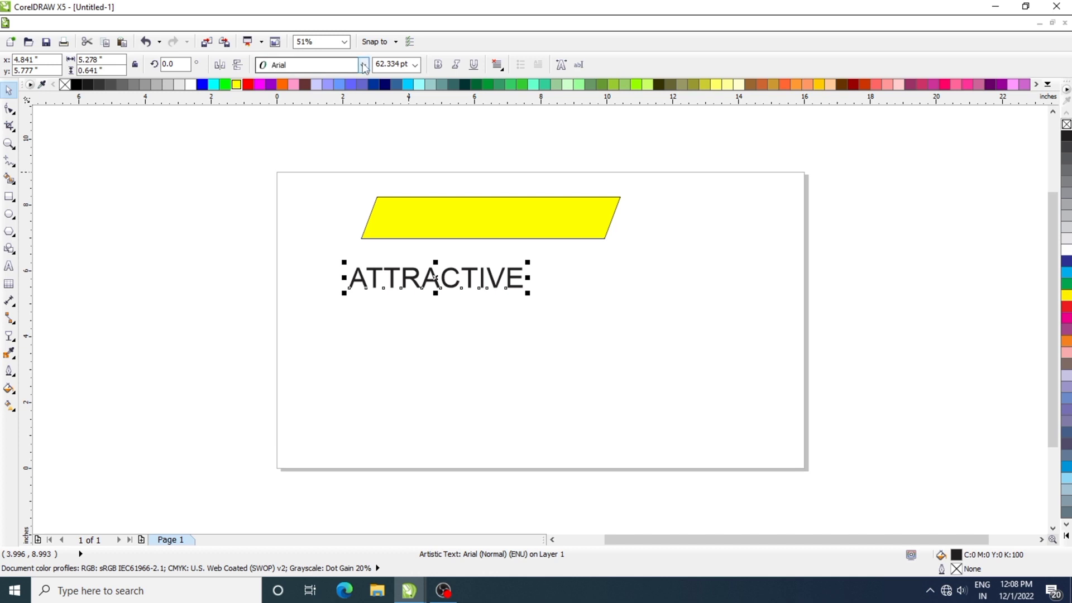
pyautogui.click(364, 65)
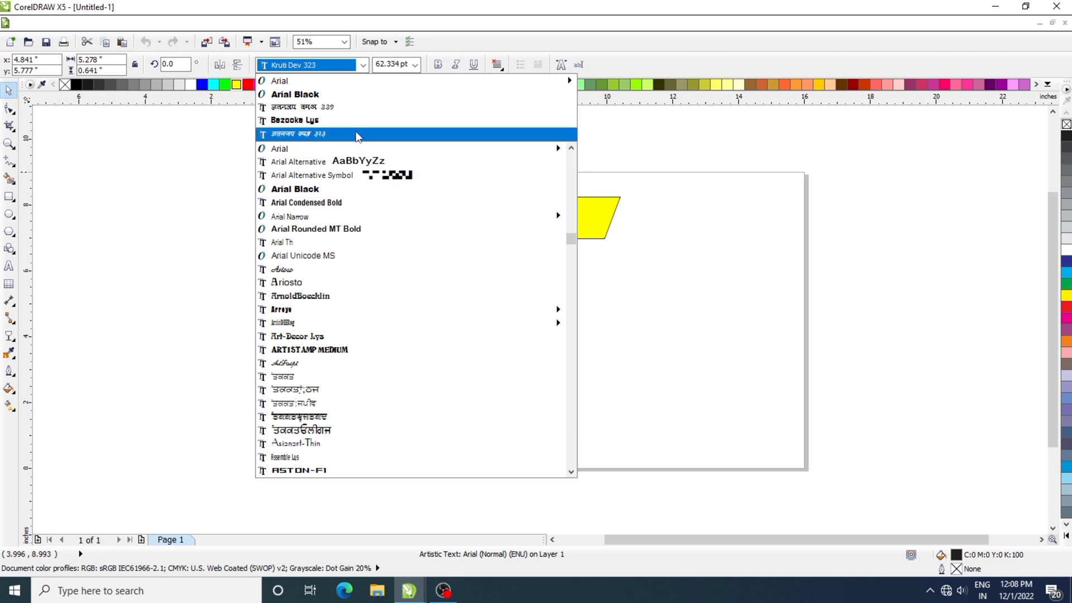
pyautogui.click(358, 120)
# Move the ATTRACTIVE text onto the yellow parallelogram, stretch it to about 6.6 inches wide and centre it vertically in the shape.
pyautogui.click(493, 284)
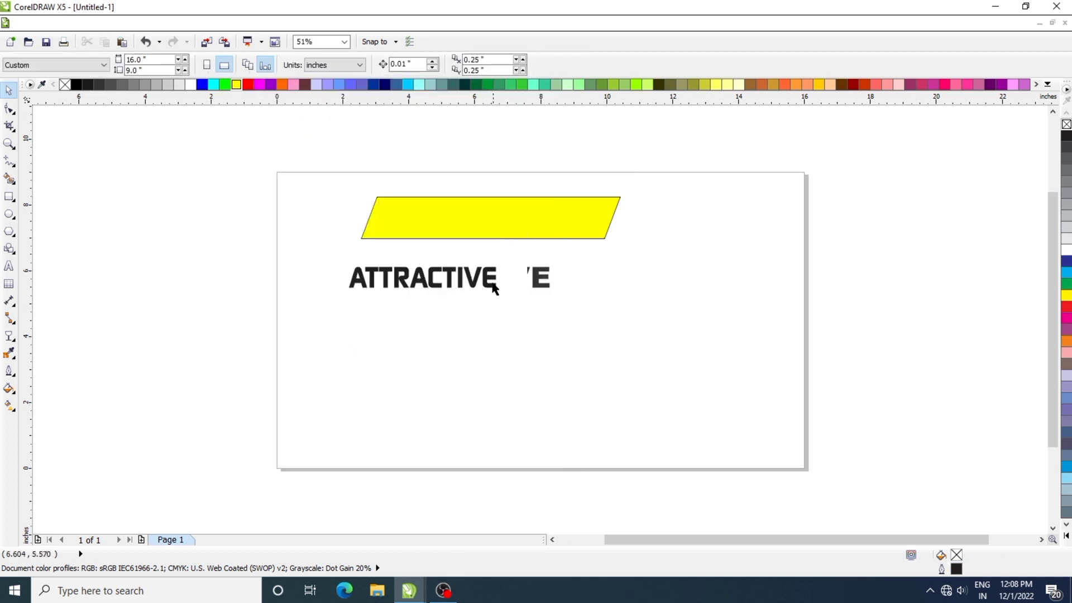
pyautogui.click(491, 290)
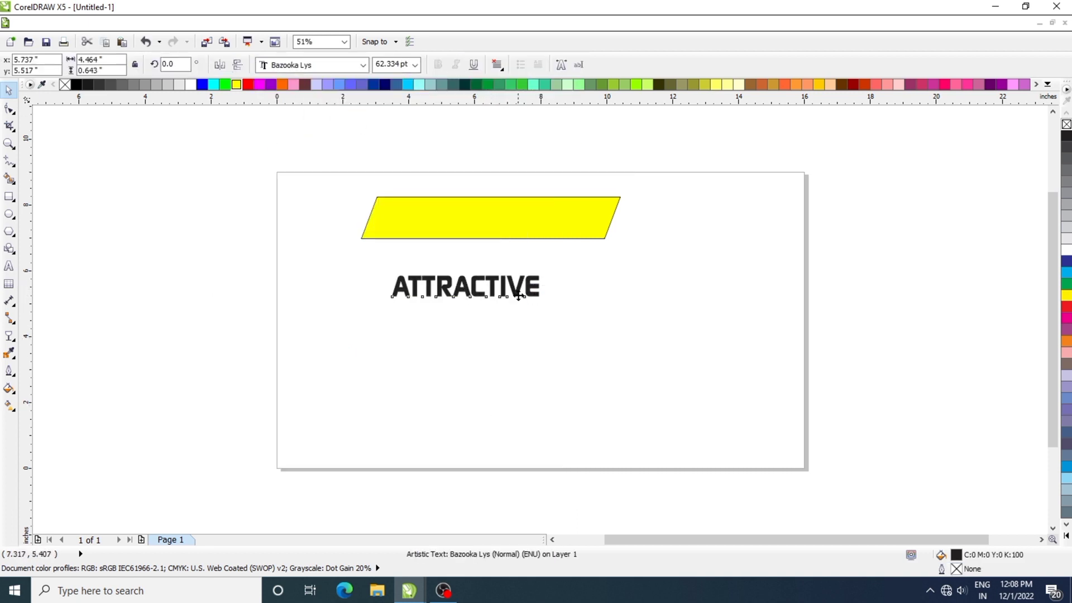
pyautogui.moveTo(525, 279); pyautogui.dragTo(560, 288)
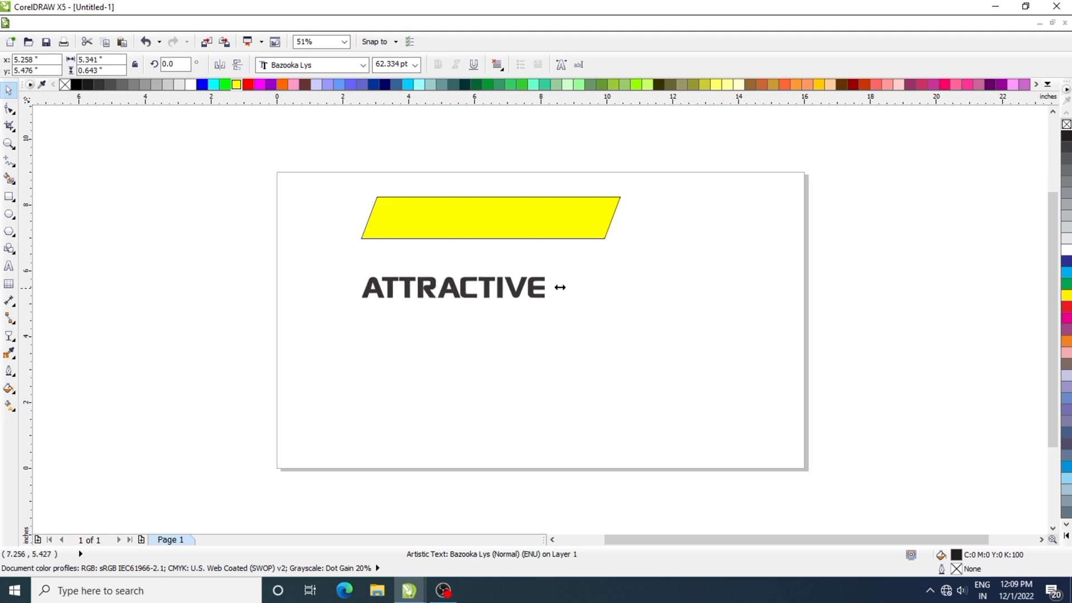
pyautogui.moveTo(516, 259); pyautogui.dragTo(532, 188)
pyautogui.press('F10')
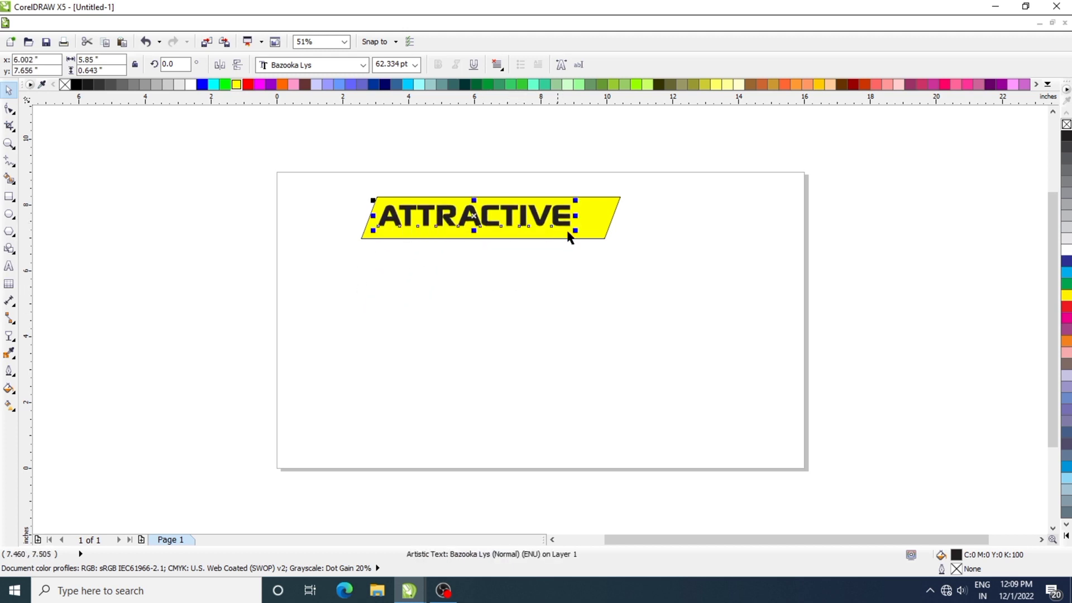
pyautogui.moveTo(579, 217); pyautogui.dragTo(602, 217)
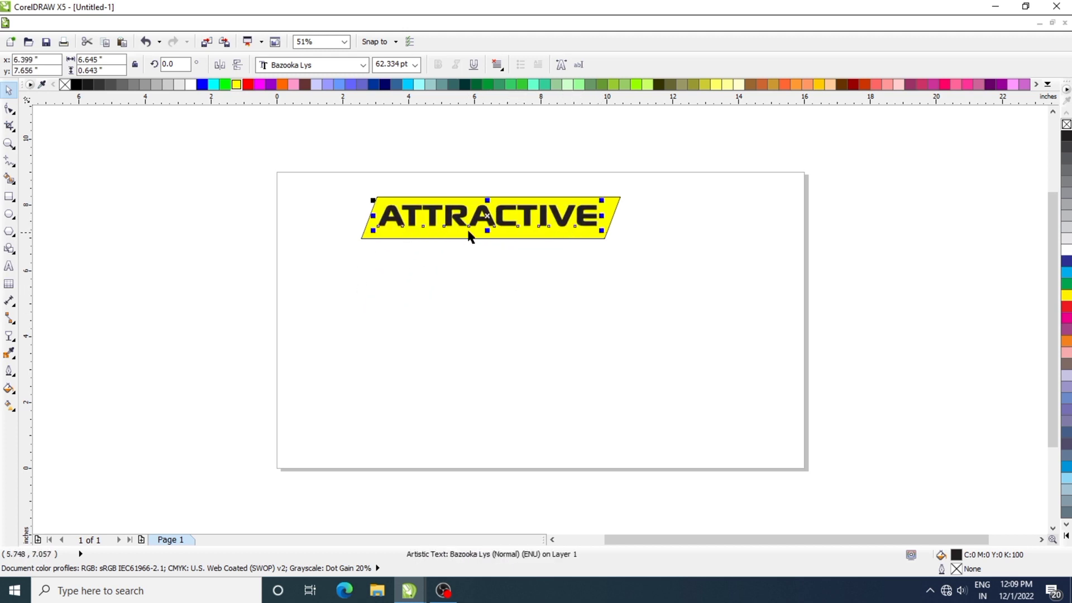
pyautogui.press('space')
pyautogui.scroll(1, 511, 208)
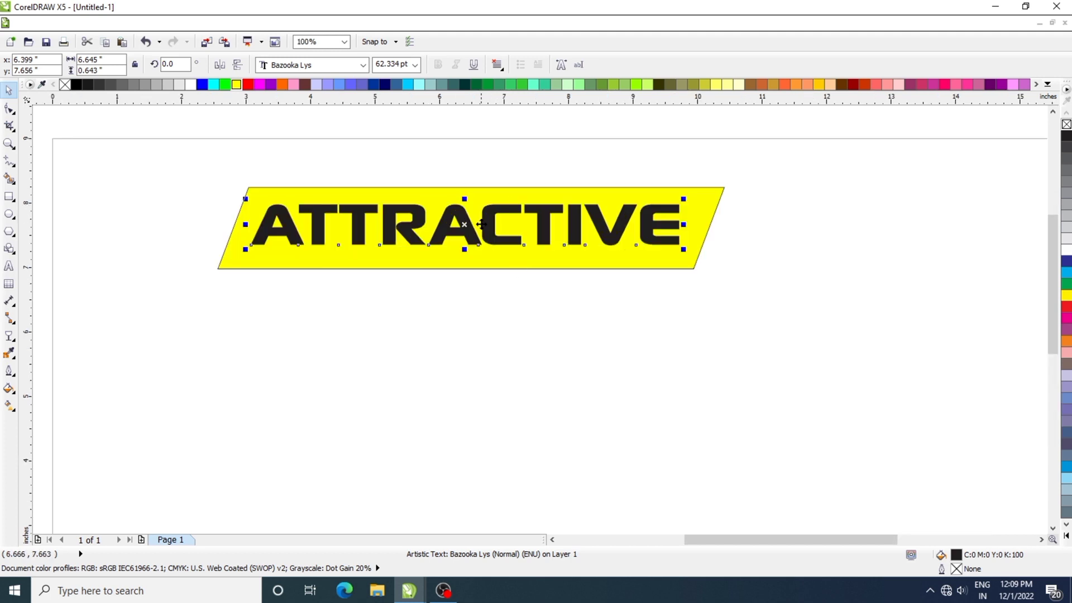
pyautogui.moveTo(496, 227); pyautogui.dragTo(496, 232)
pyautogui.press('Escape')
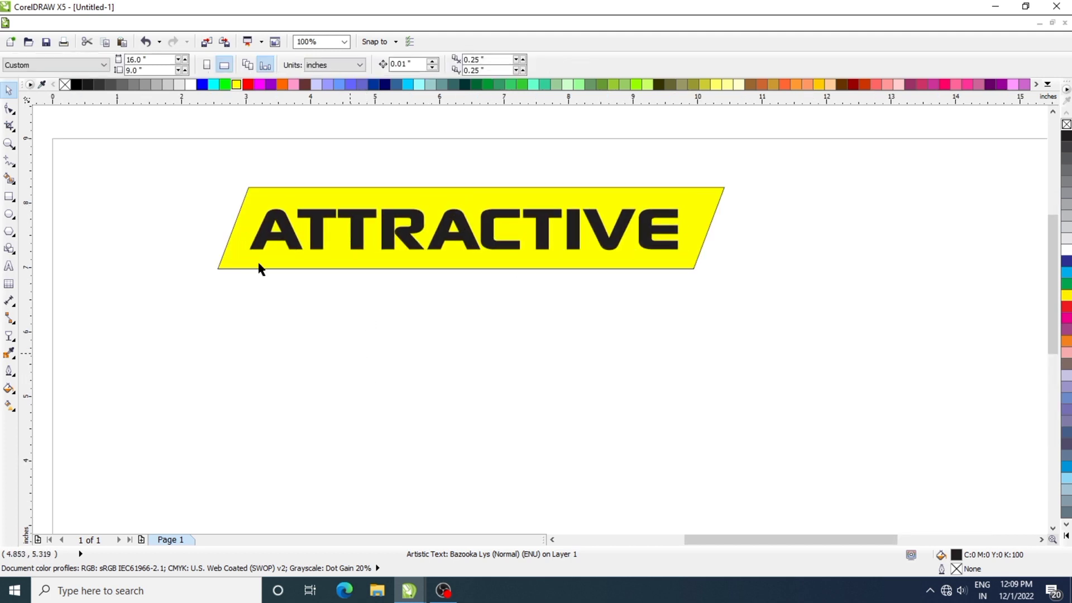
# Fill the ATTRACTIVE text with a vertical linear gradient from white at the top to light grey at the bottom.
pyautogui.click(363, 226)
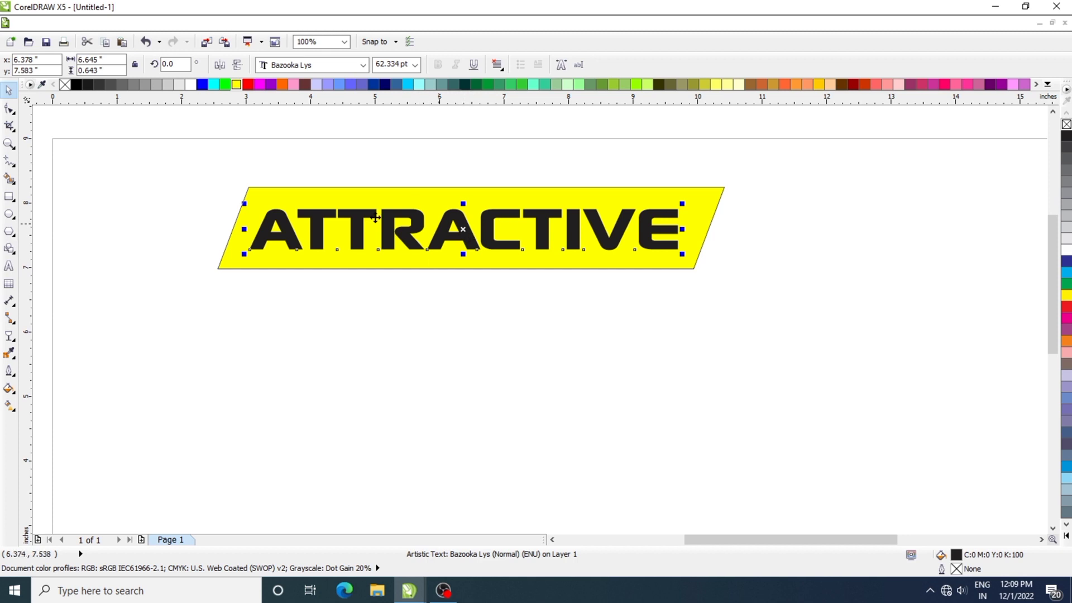
pyautogui.click(191, 84)
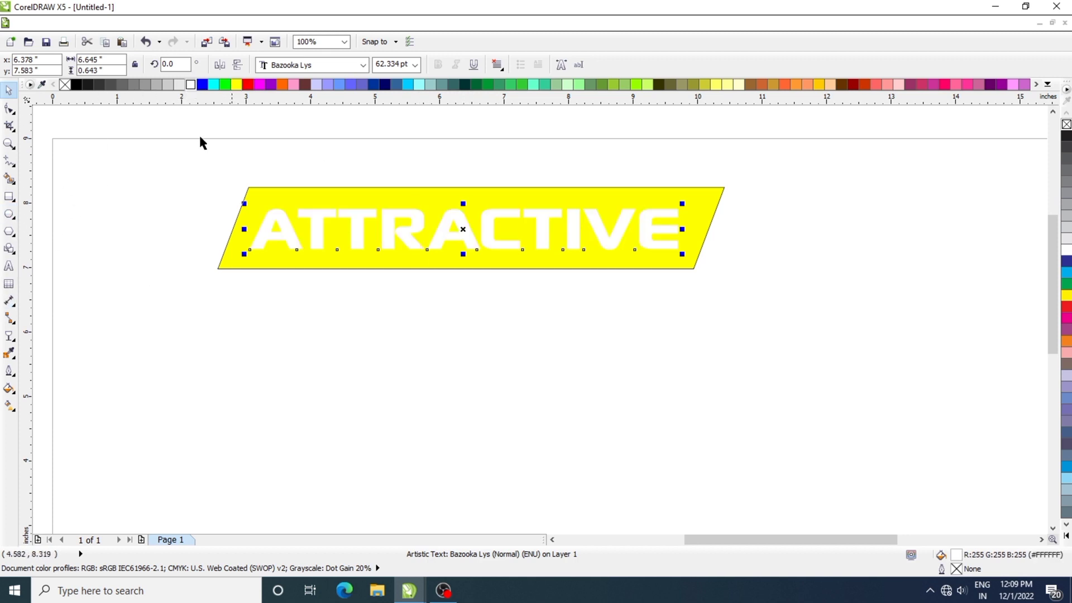
pyautogui.click(11, 408)
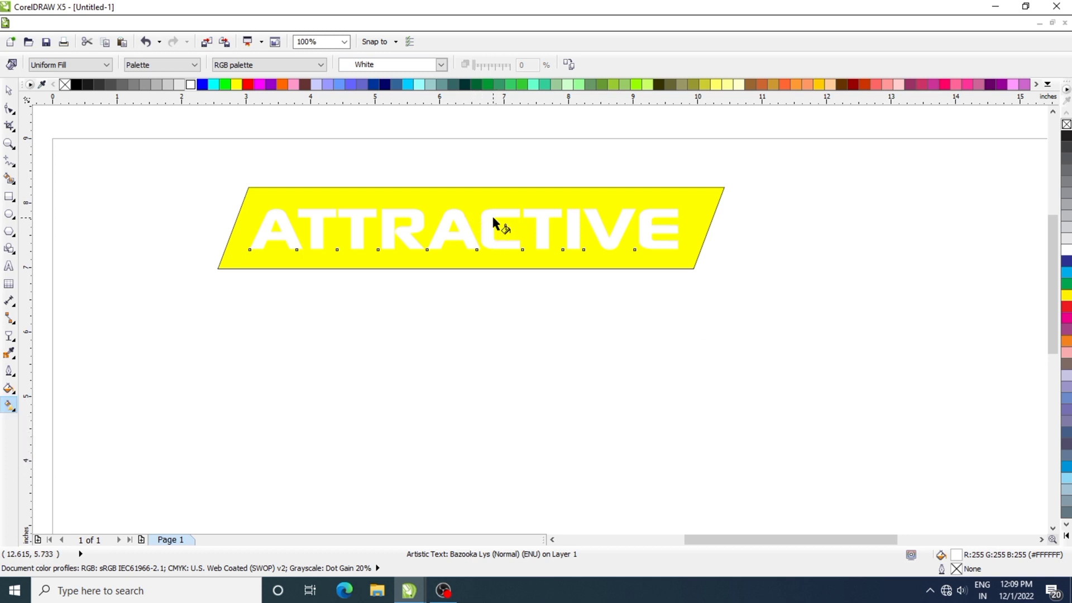
pyautogui.moveTo(490, 213); pyautogui.dragTo(491, 246)
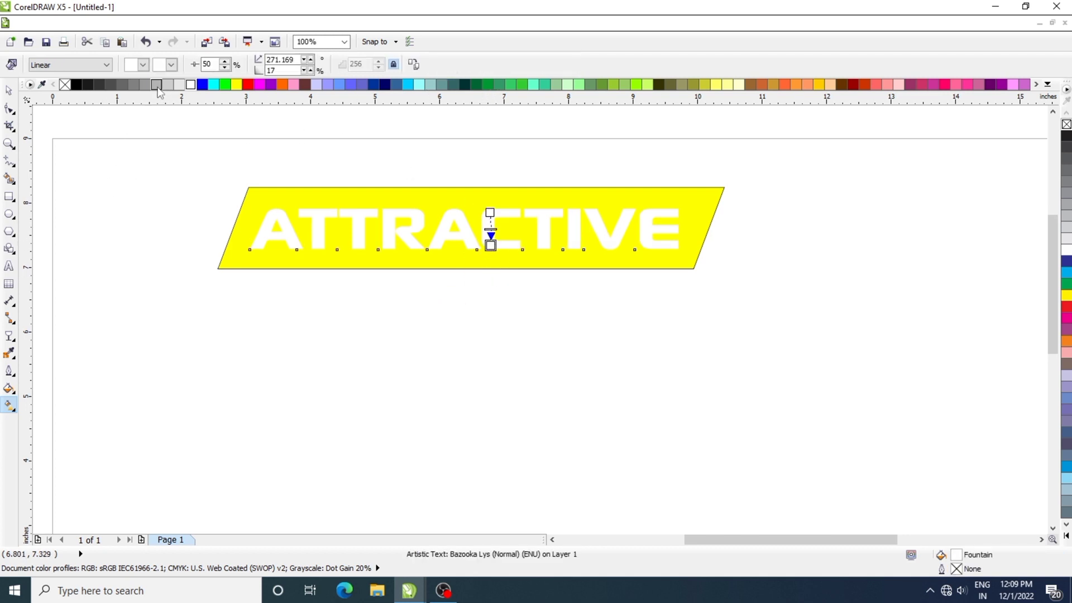
pyautogui.moveTo(156, 84); pyautogui.dragTo(490, 247)
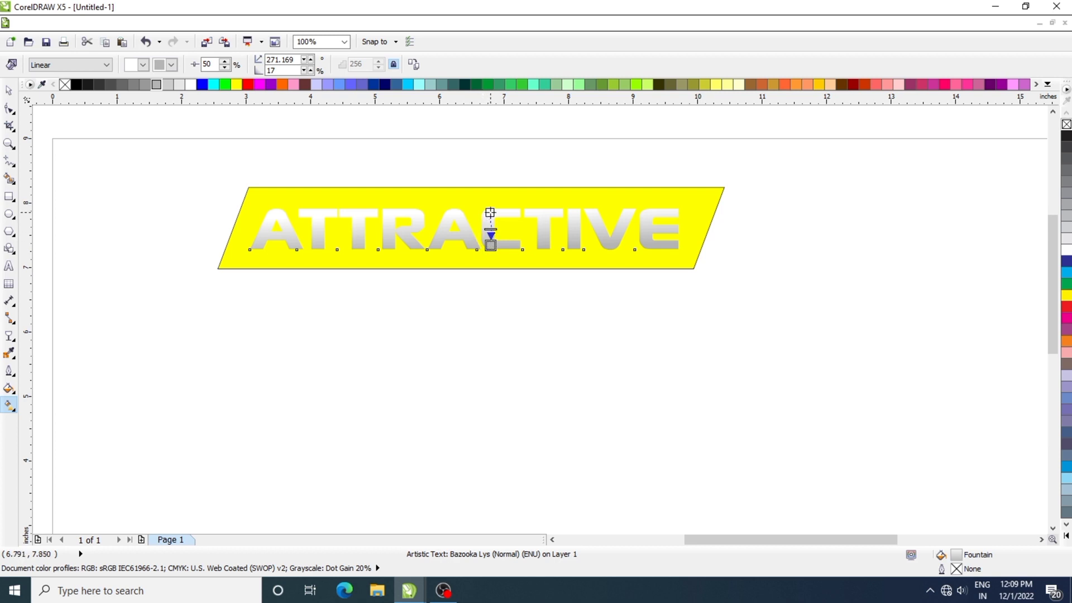
pyautogui.moveTo(490, 212); pyautogui.dragTo(491, 211)
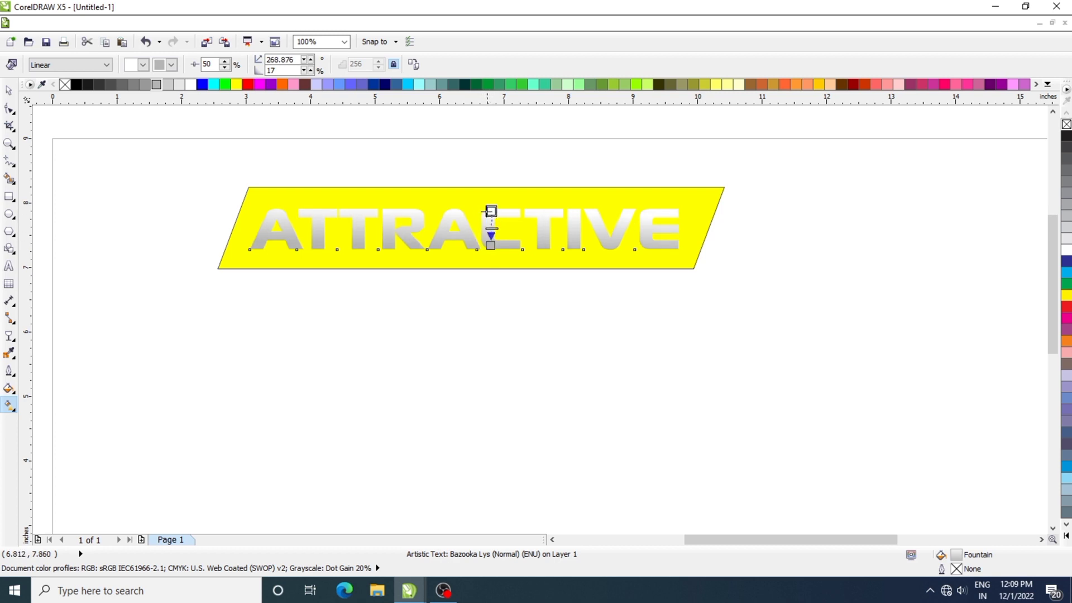
pyautogui.click(127, 337)
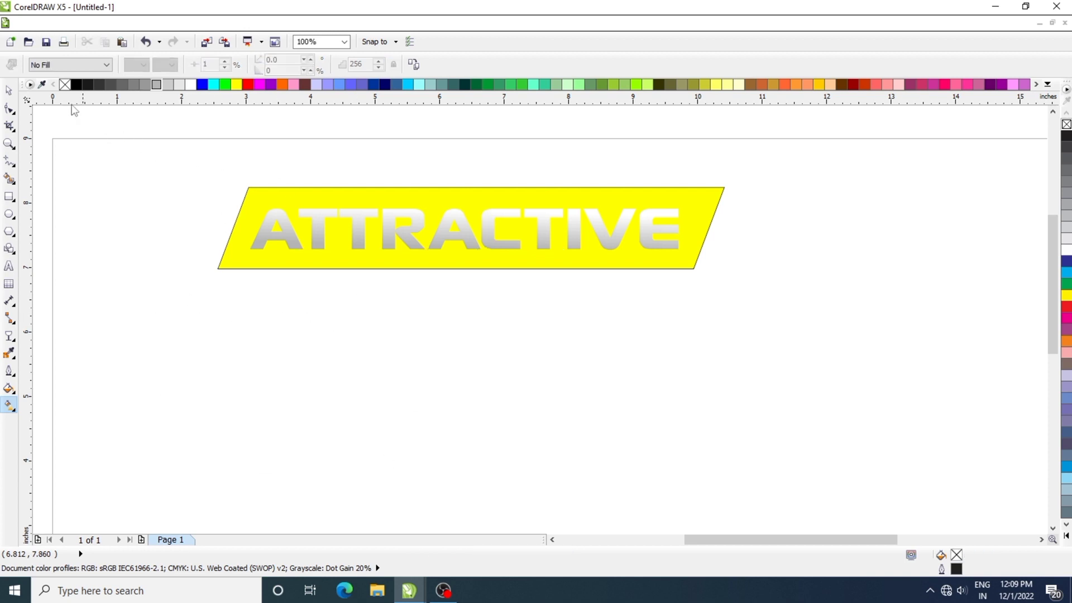
# Fill the yellow parallelogram with a nearly horizontal linear gradient from yellow at its left end to olive yellow at its right end.
pyautogui.click(9, 90)
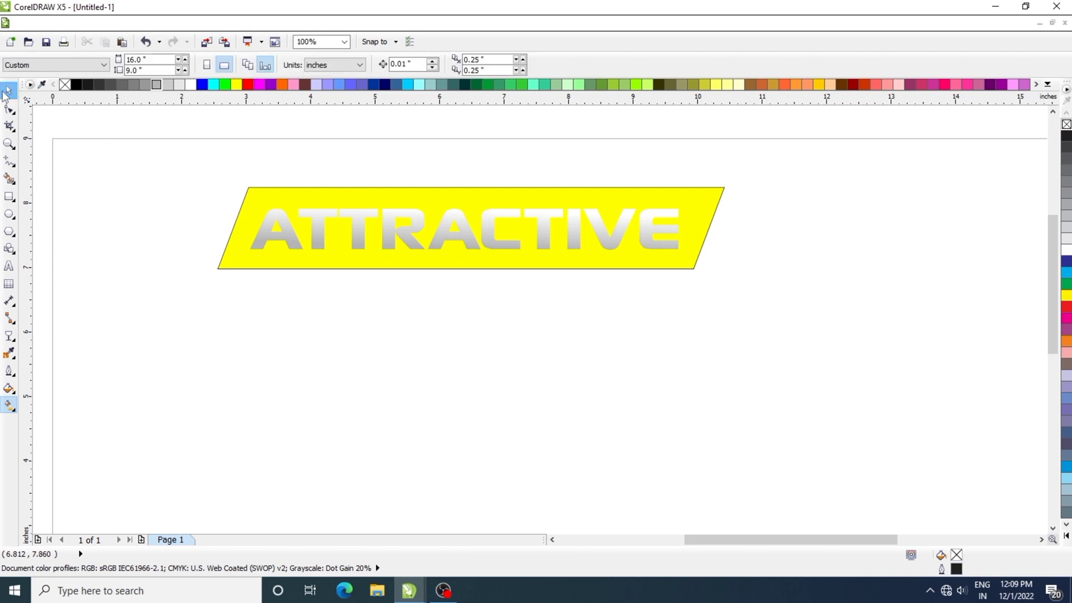
pyautogui.click(445, 270)
pyautogui.click(9, 406)
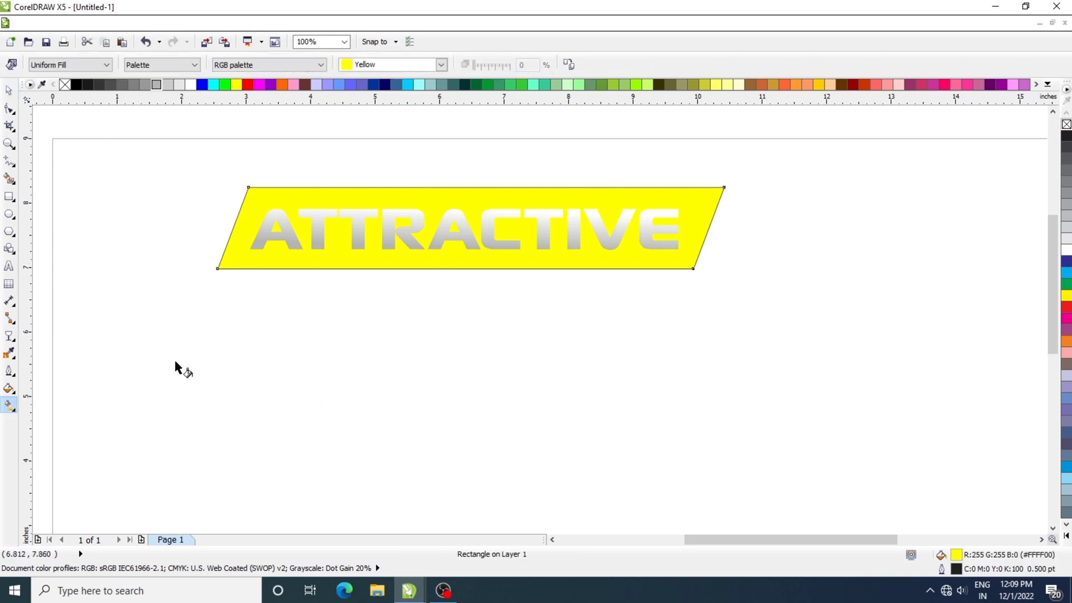
pyautogui.moveTo(233, 227); pyautogui.dragTo(686, 212)
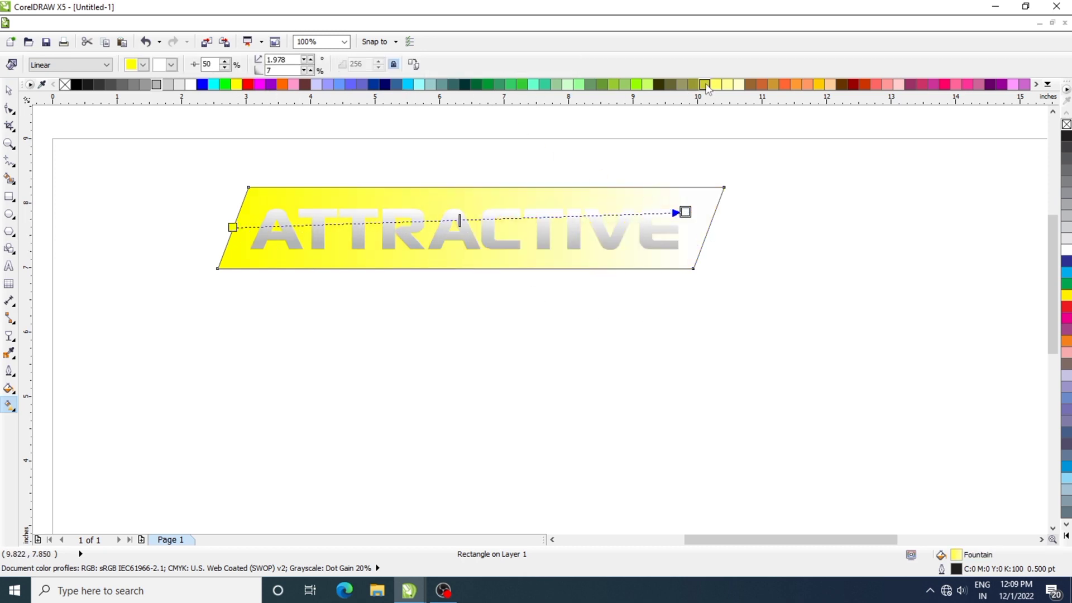
pyautogui.moveTo(704, 84); pyautogui.dragTo(686, 212)
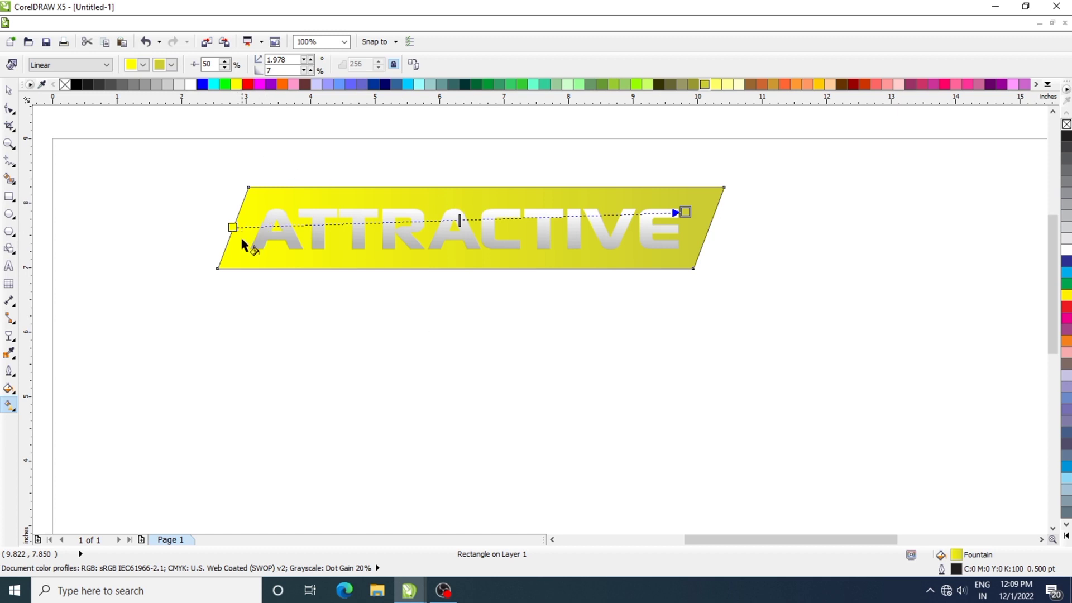
pyautogui.moveTo(460, 221)
pyautogui.mouseDown()
pyautogui.moveTo(488, 220)
pyautogui.moveTo(470, 222)
pyautogui.mouseUp()
pyautogui.click(9, 178)
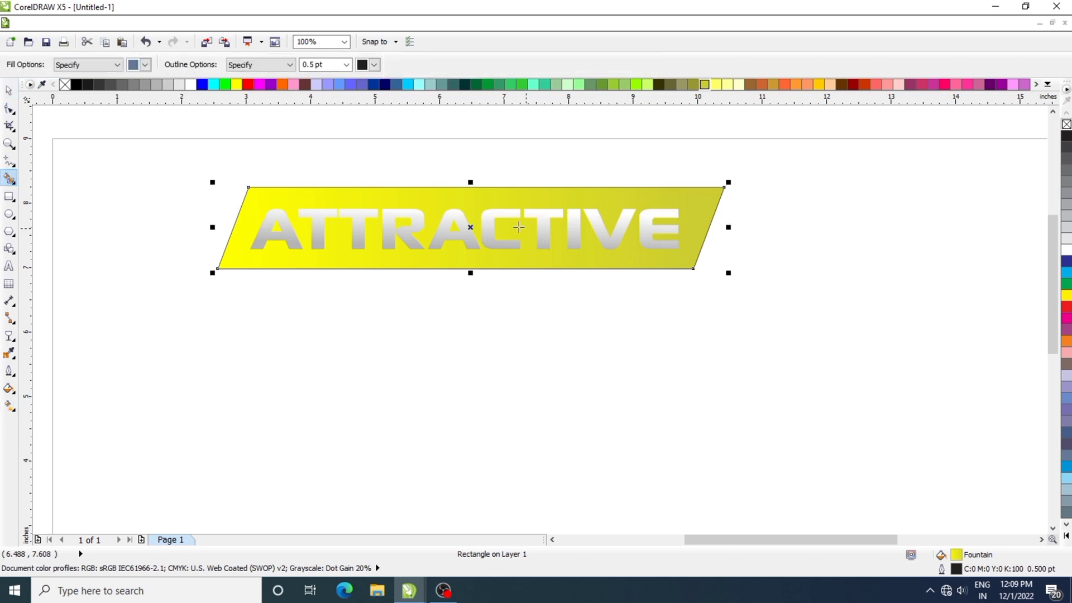
pyautogui.click(8, 90)
pyautogui.click(250, 195)
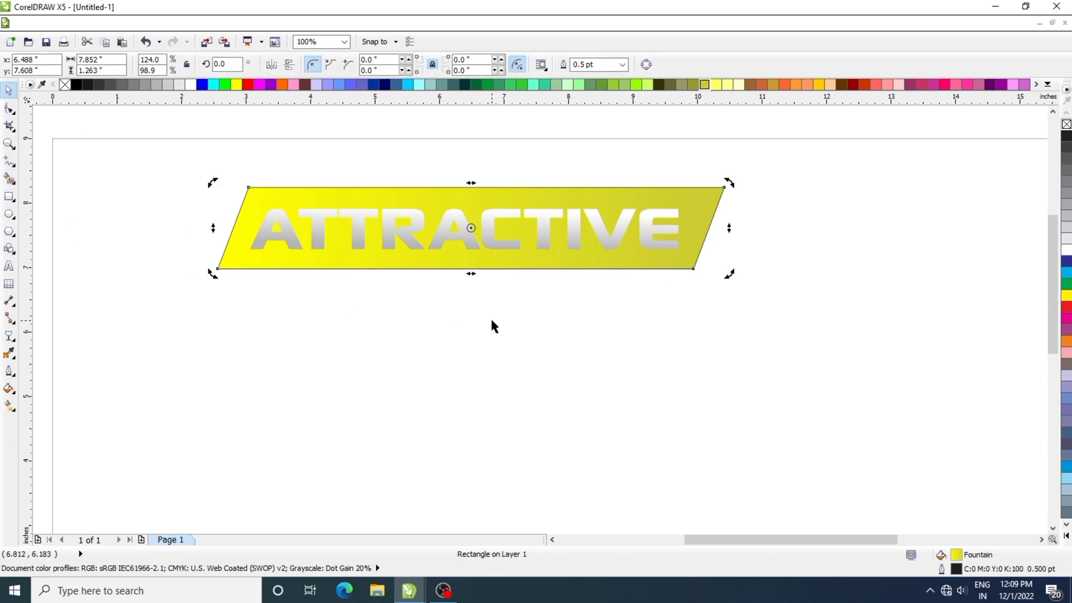
pyautogui.click(669, 354)
pyautogui.scroll(-1, 888, 302)
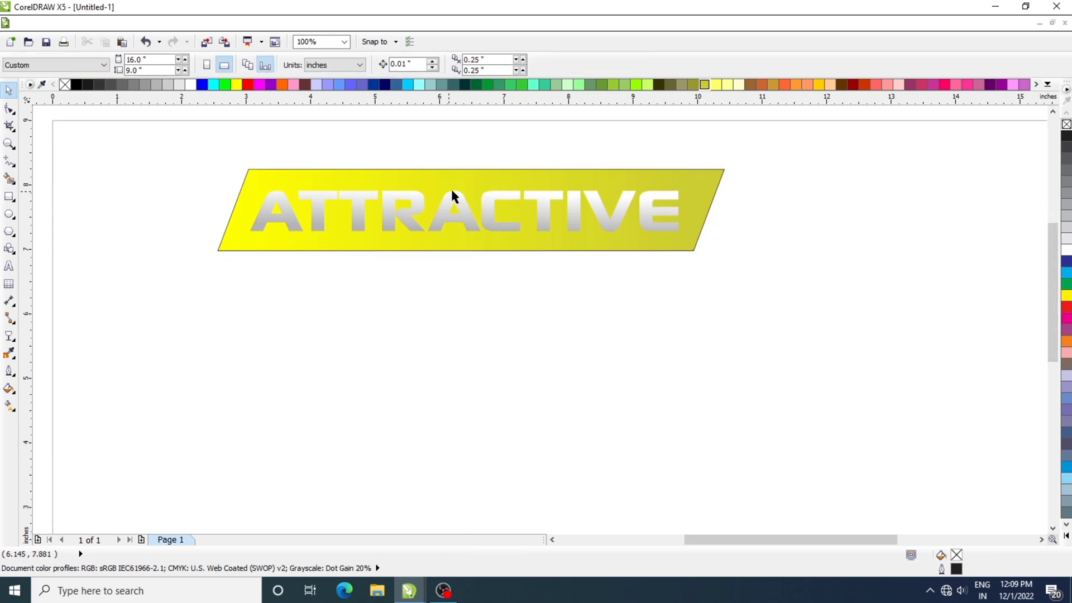
# Recolour the ATTRACTIVE text with a vertical linear gradient from black at the top to white at the bottom.
pyautogui.click(489, 221)
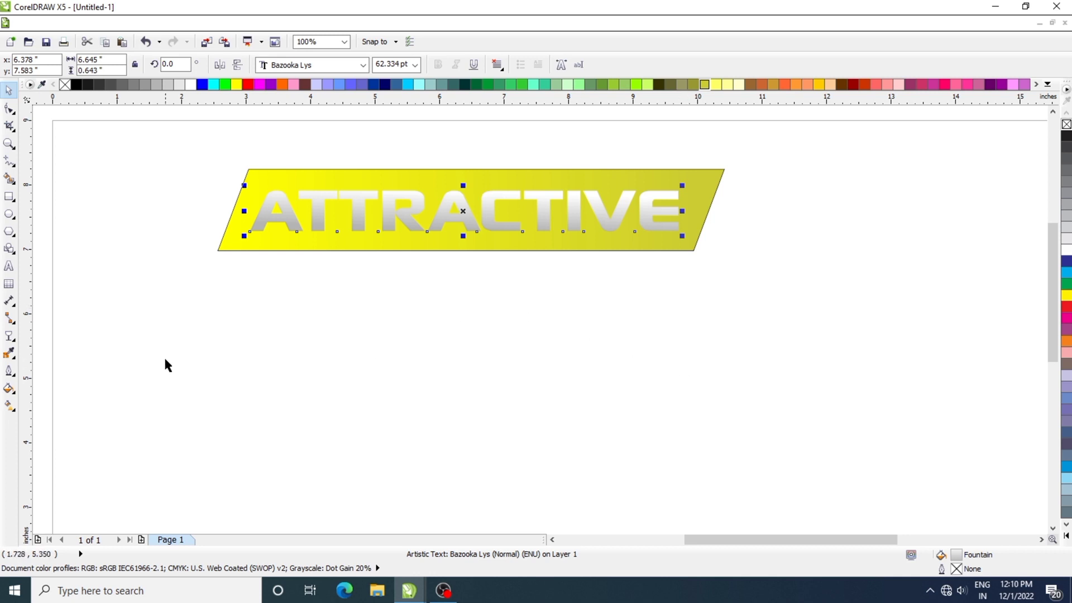
pyautogui.click(76, 85)
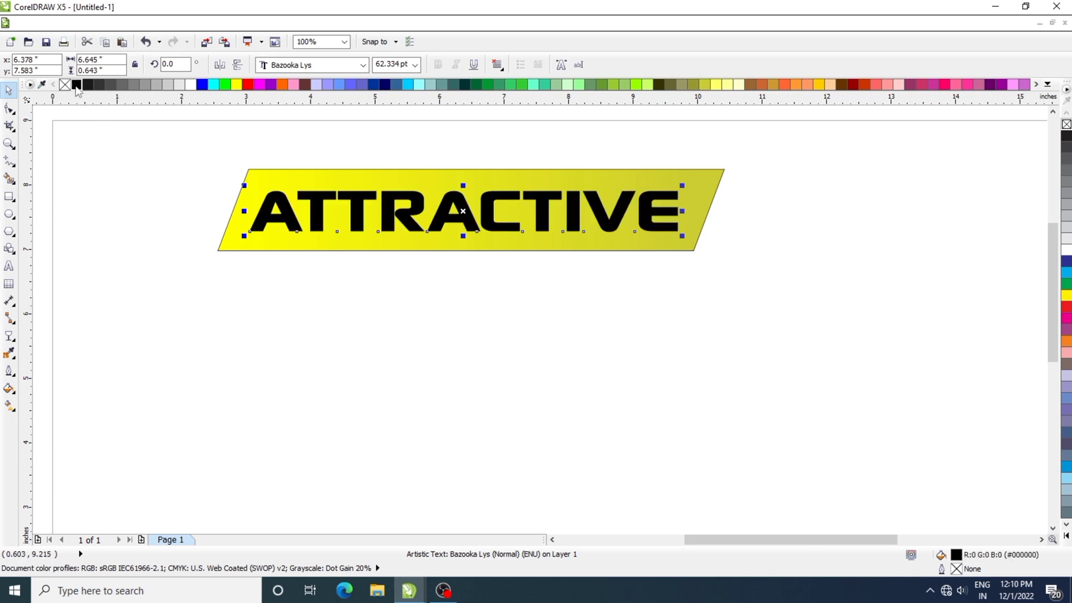
pyautogui.click(9, 405)
pyautogui.moveTo(461, 199); pyautogui.dragTo(461, 231)
pyautogui.click(198, 378)
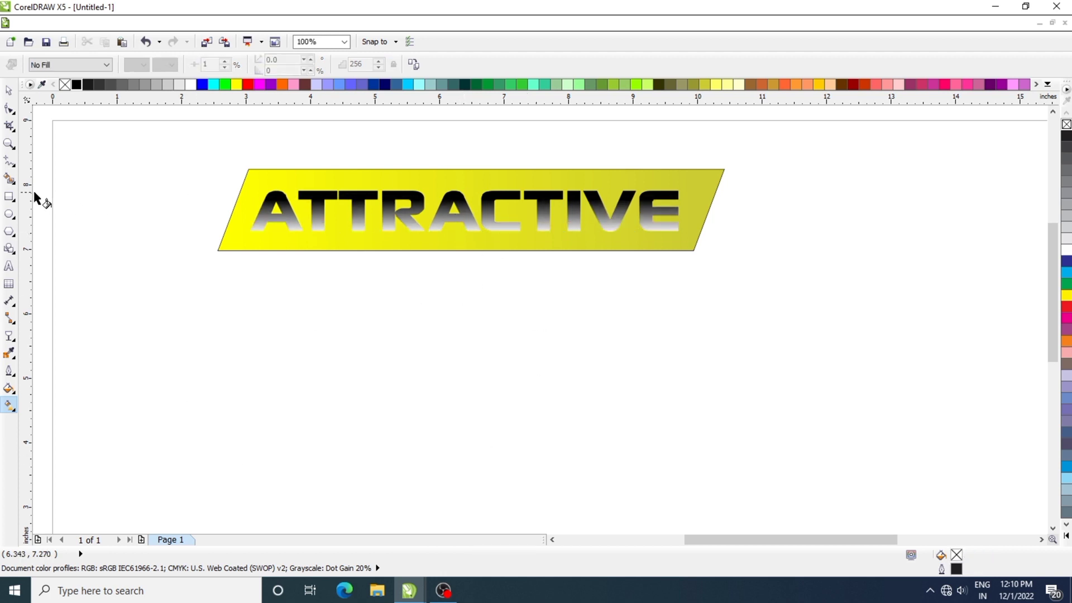
pyautogui.click(9, 90)
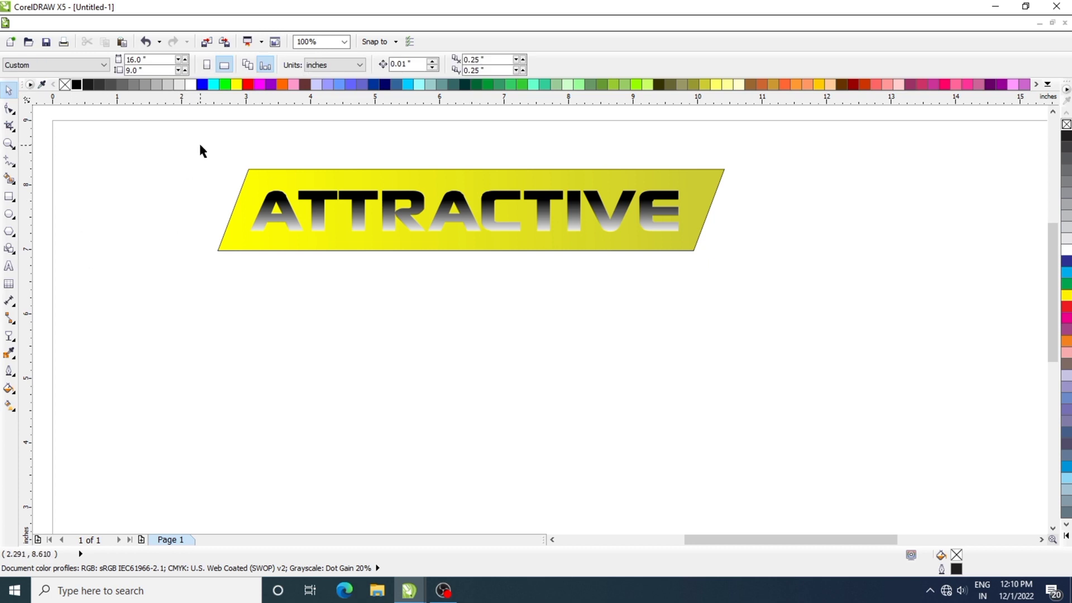
# Add the artistic text "YOUTUBE" below the banner and set its font to Arial Black.
pyautogui.click(8, 266)
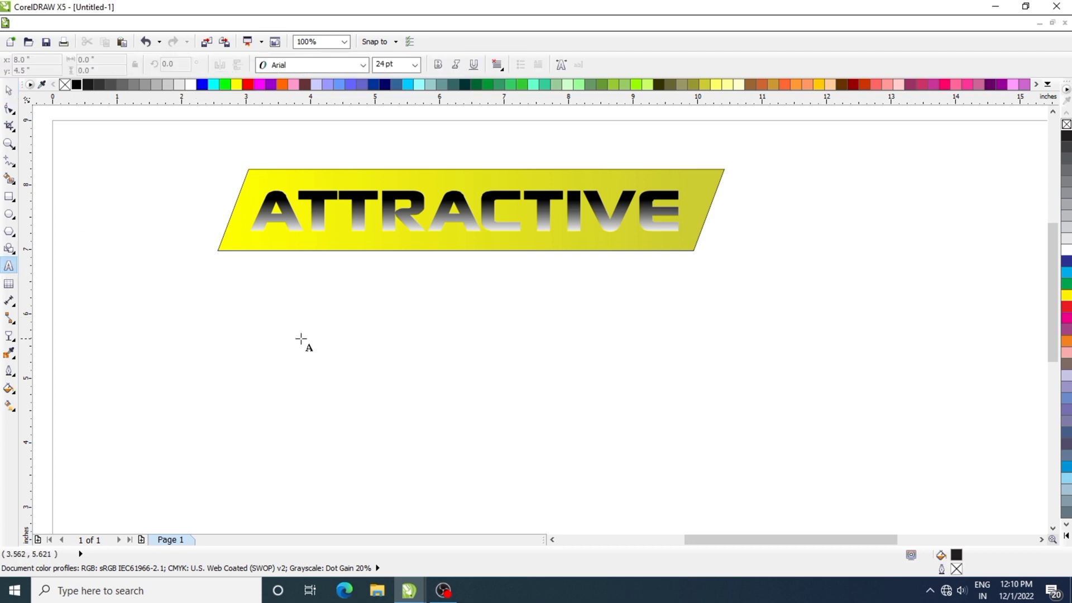
pyautogui.click(323, 409)
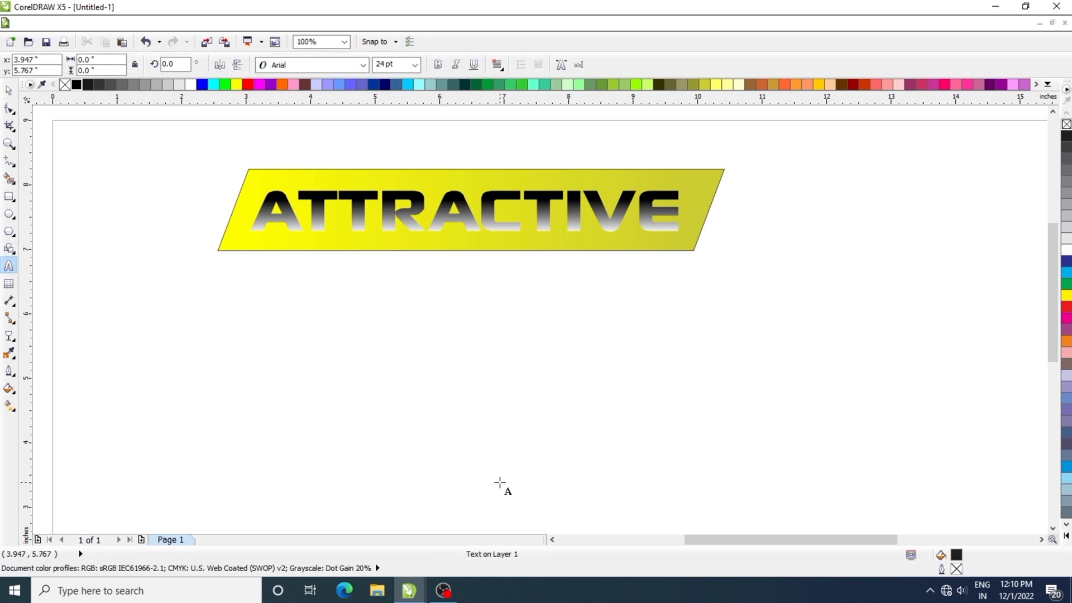
pyautogui.write('YOUTUBE')
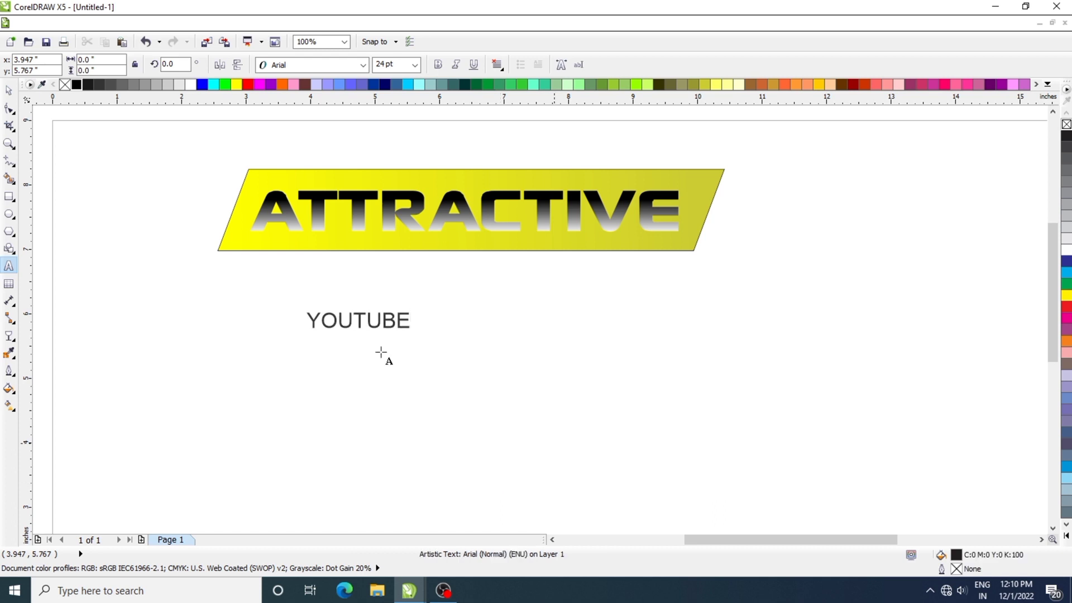
pyautogui.click(9, 90)
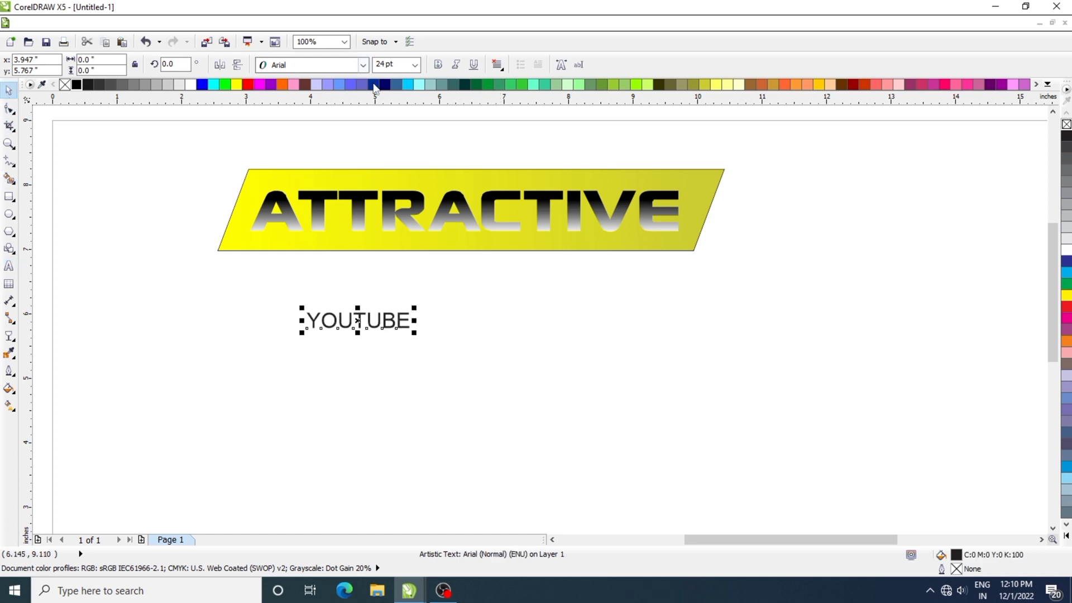
pyautogui.click(362, 65)
pyautogui.click(335, 105)
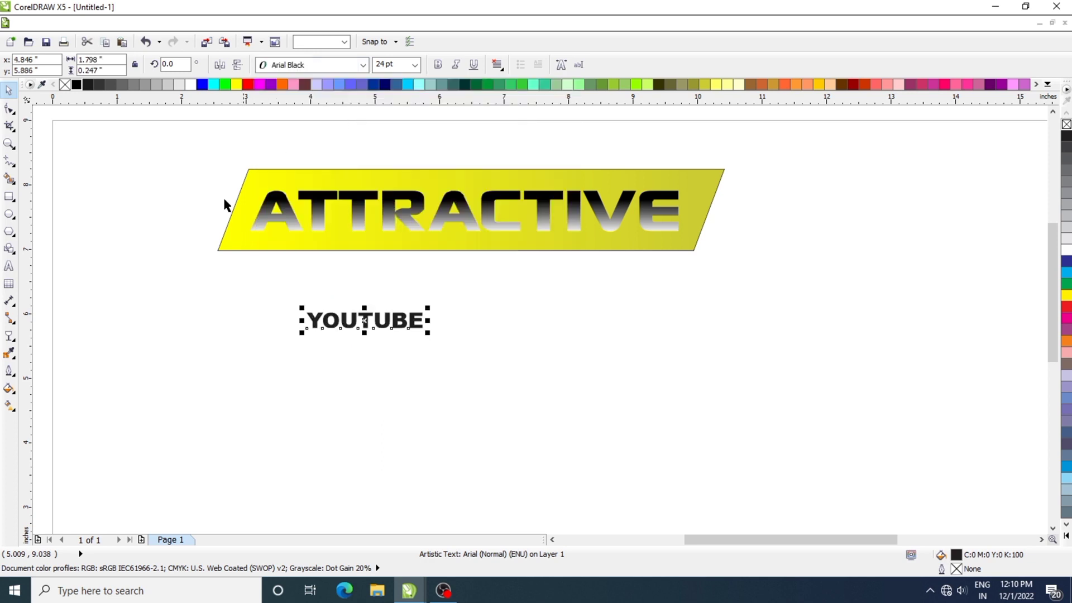
# Enlarge the YOUTUBE text to about 101 pt and place it just below the ATTRACTIVE banner.
pyautogui.moveTo(428, 333); pyautogui.dragTo(675, 370)
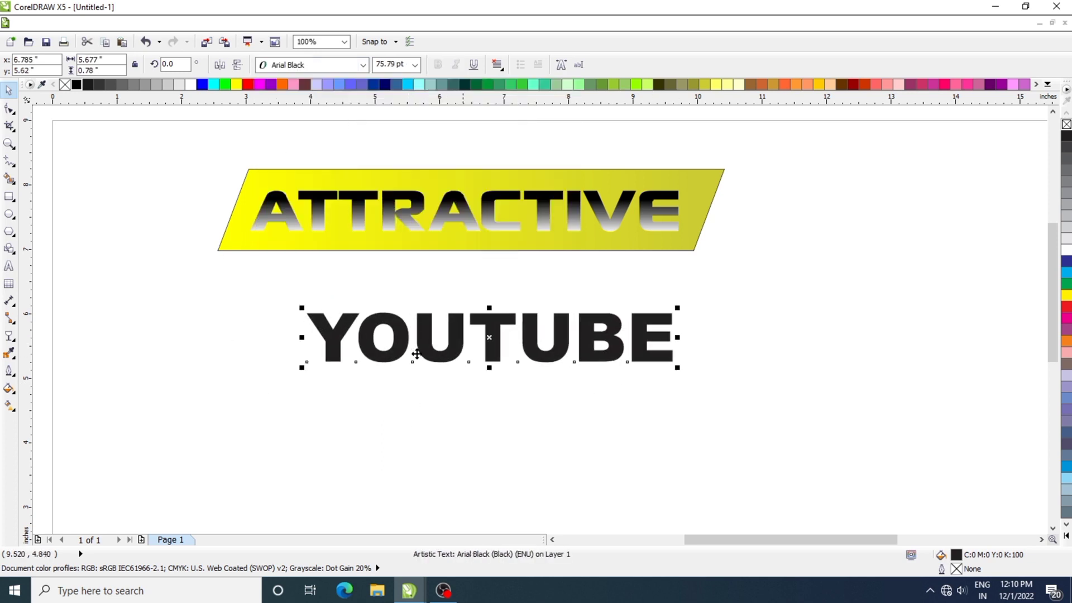
pyautogui.moveTo(302, 368); pyautogui.dragTo(186, 382)
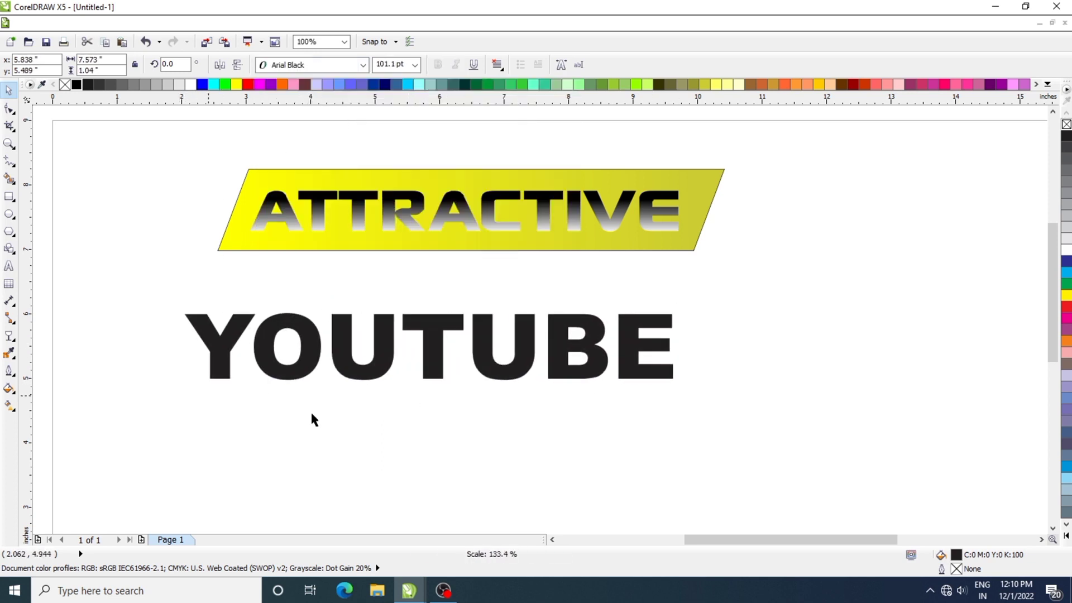
pyautogui.click(439, 335)
pyautogui.moveTo(438, 335); pyautogui.dragTo(434, 319)
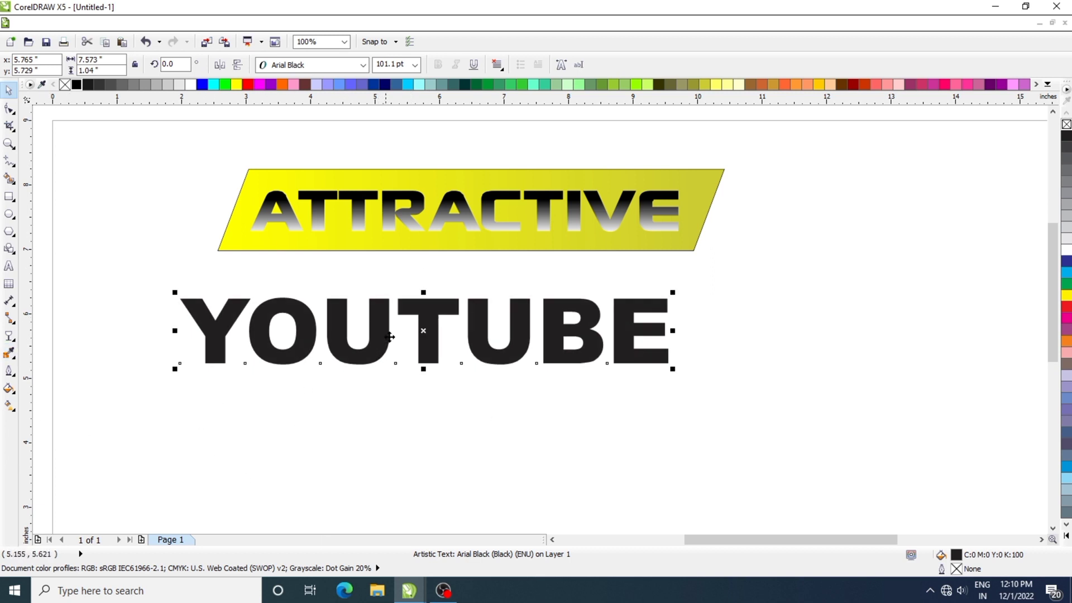
pyautogui.moveTo(430, 315); pyautogui.dragTo(442, 307)
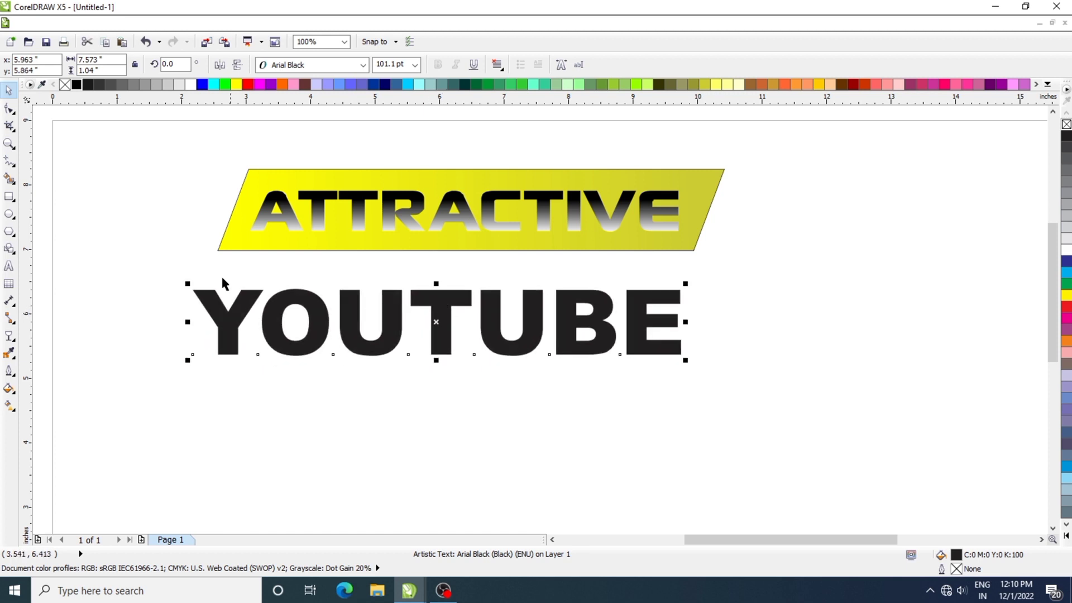
# Apply a two-step outside contour with a 0.1-inch offset to the YOUTUBE text.
pyautogui.click(9, 337)
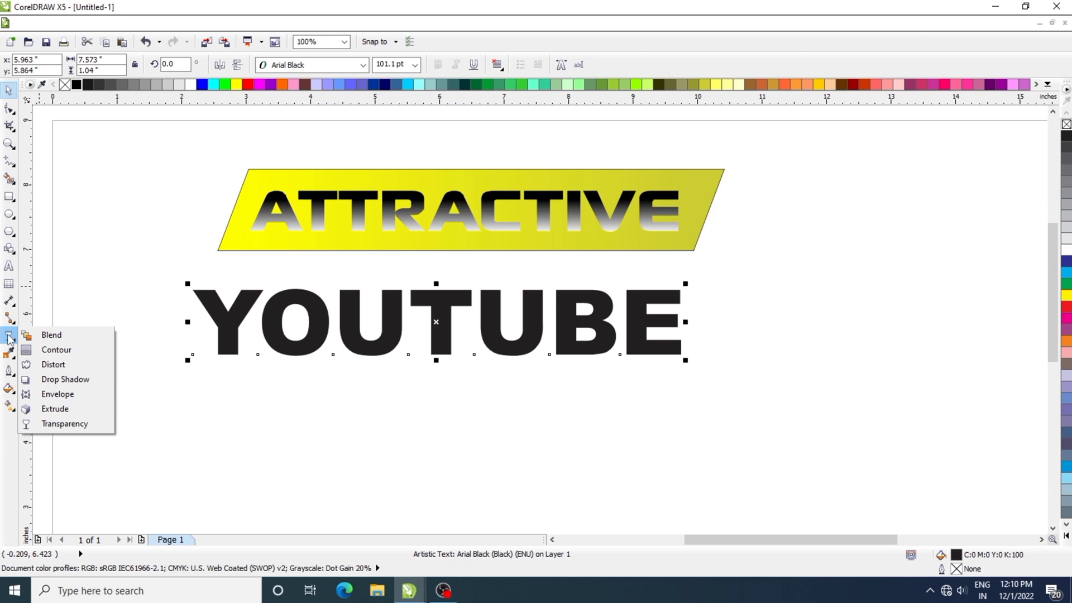
pyautogui.click(72, 350)
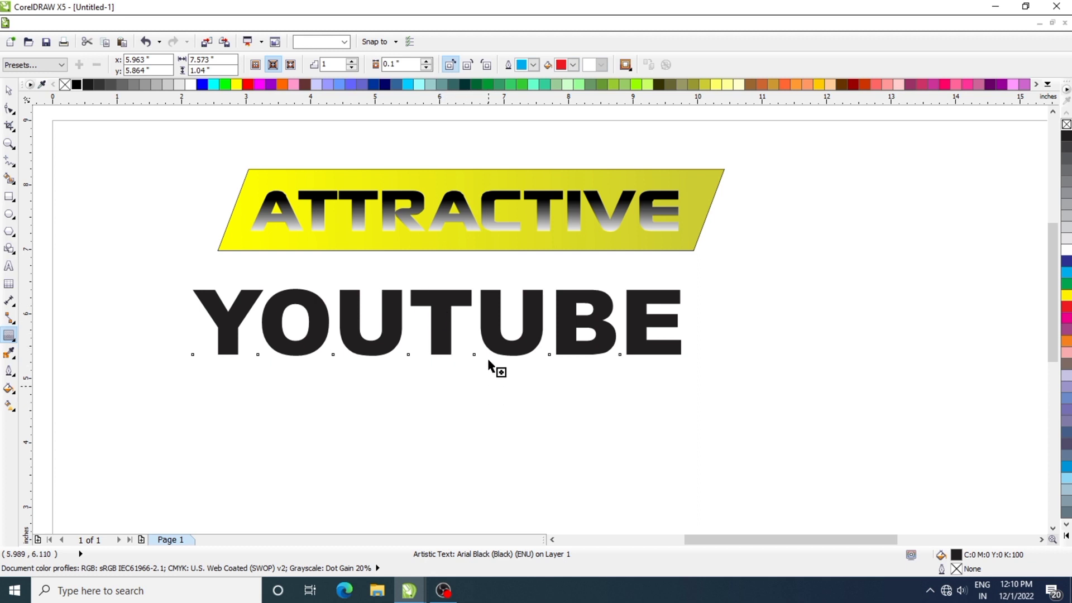
pyautogui.moveTo(470, 245); pyautogui.dragTo(457, 272)
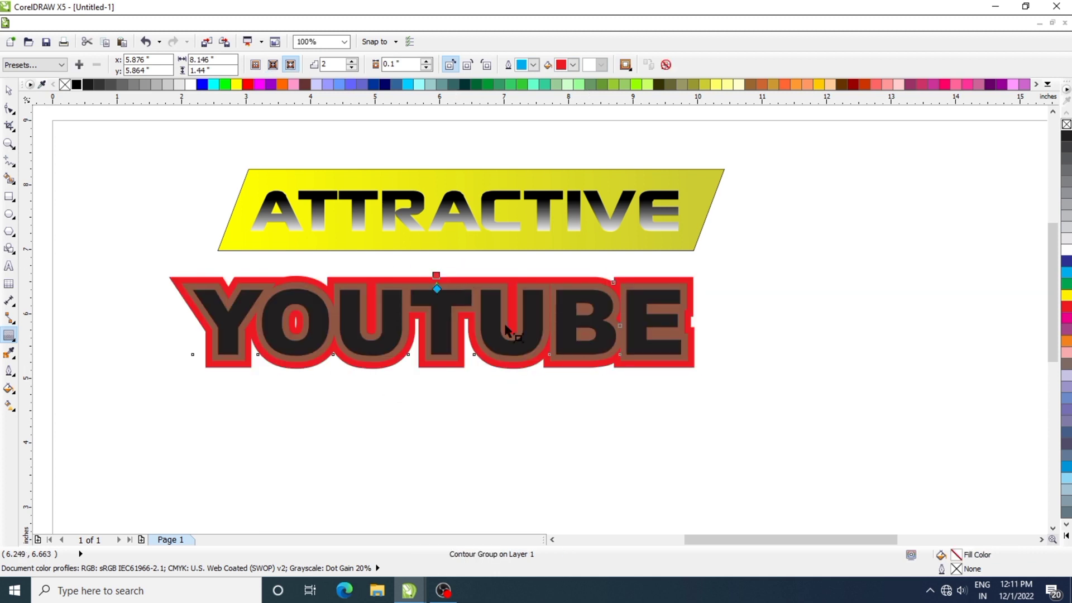
# Reduce the contour's object and color acceleration to the minimum and set its outline color to red.
pyautogui.click(625, 65)
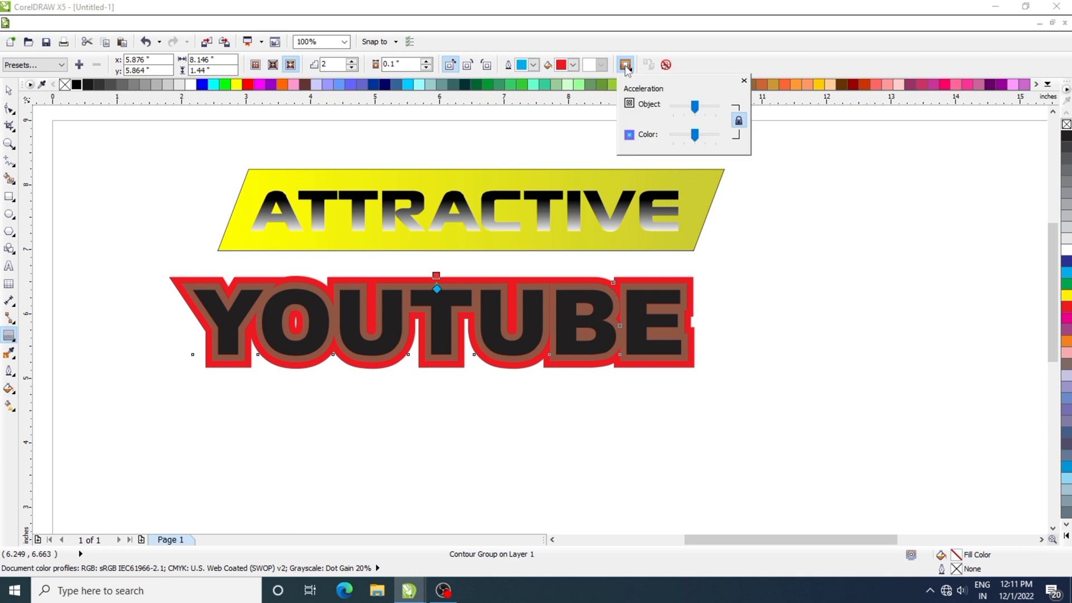
pyautogui.moveTo(694, 107); pyautogui.dragTo(673, 107)
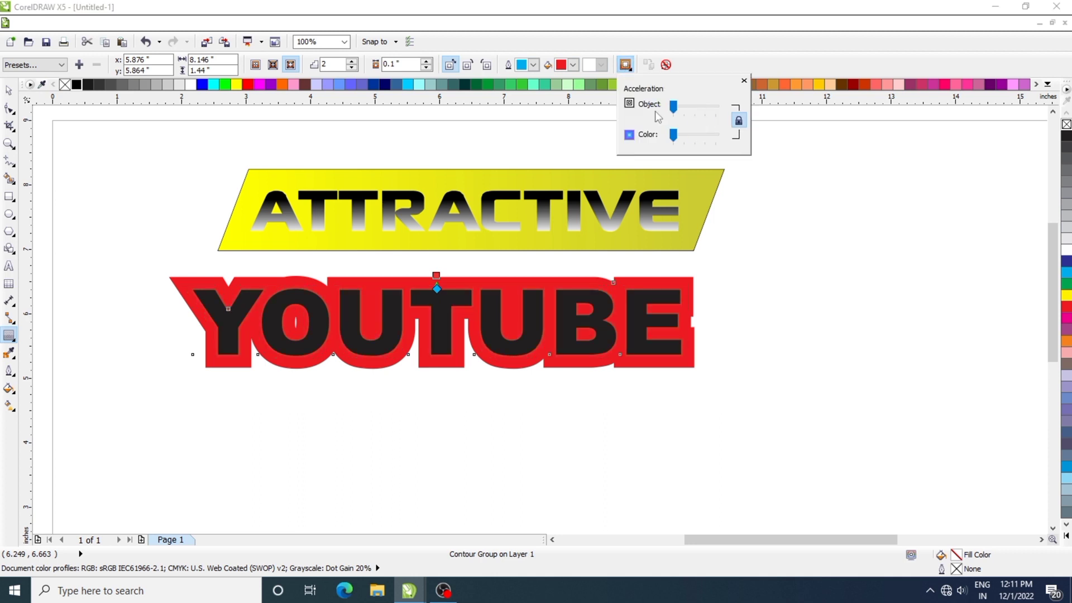
pyautogui.click(534, 65)
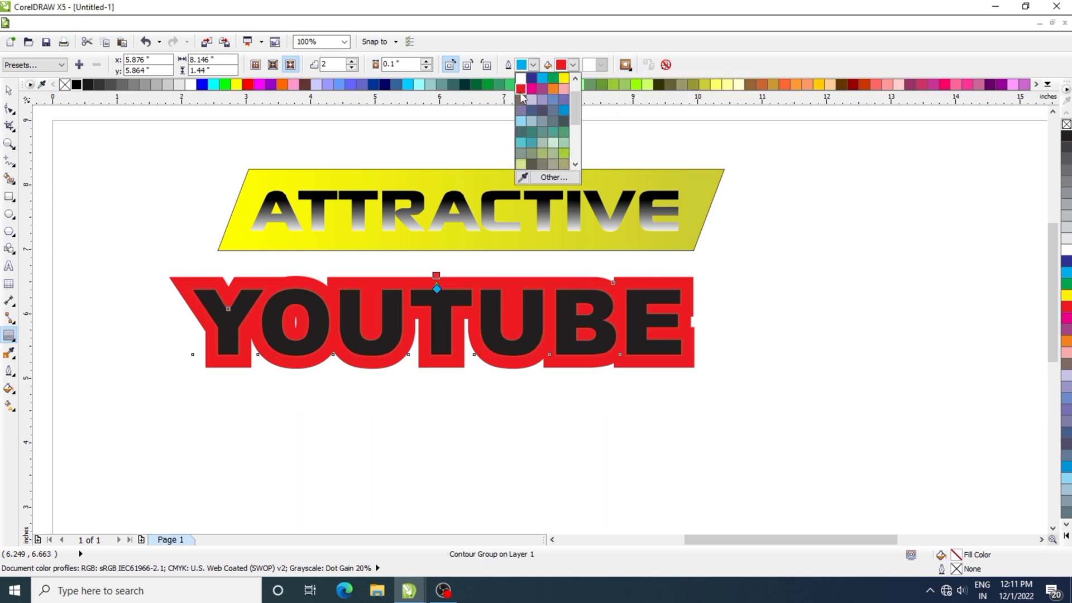
pyautogui.click(525, 98)
# Try a darker red as the fill color of the YOUTUBE contour and undo the change.
pyautogui.click(573, 66)
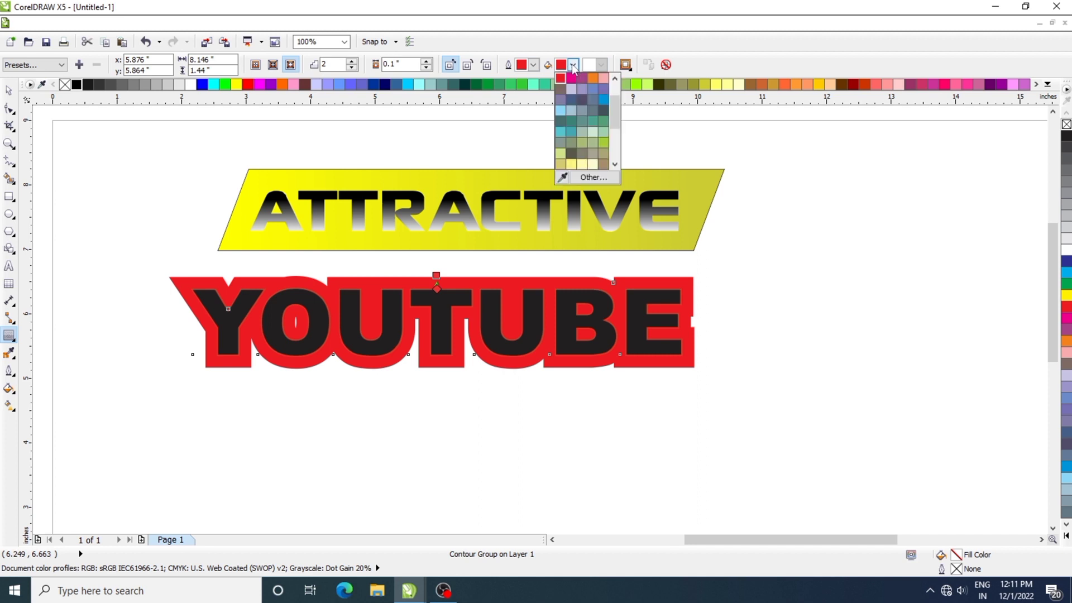
pyautogui.click(593, 177)
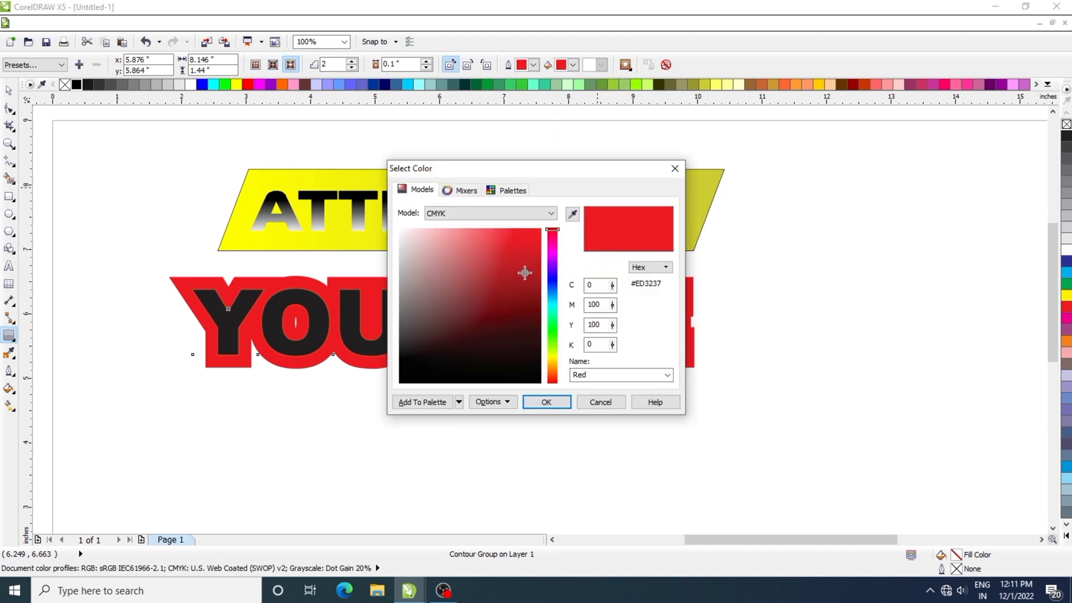
pyautogui.click(524, 272)
pyautogui.click(546, 402)
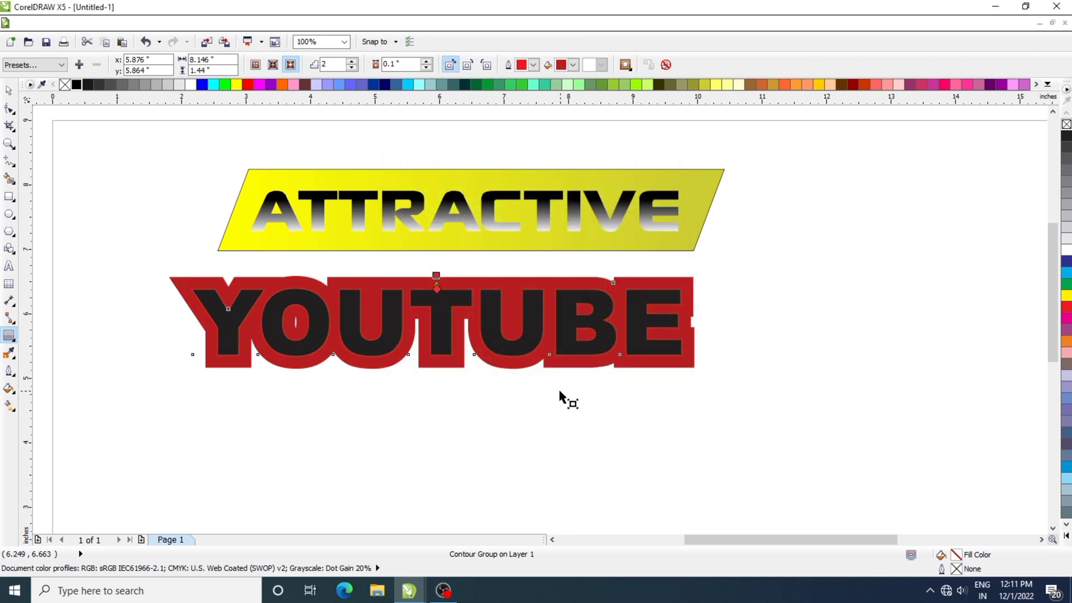
pyautogui.hotkey('ctrl', 'z')
# Fill the YOUTUBE letters with white inside their red contour.
pyautogui.click(9, 90)
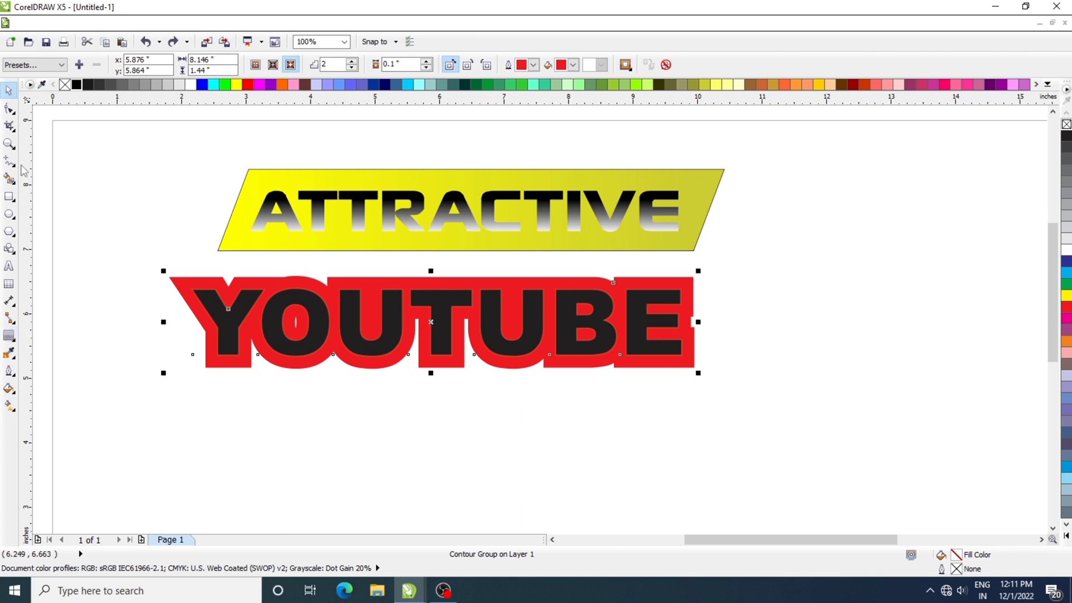
pyautogui.click(335, 309)
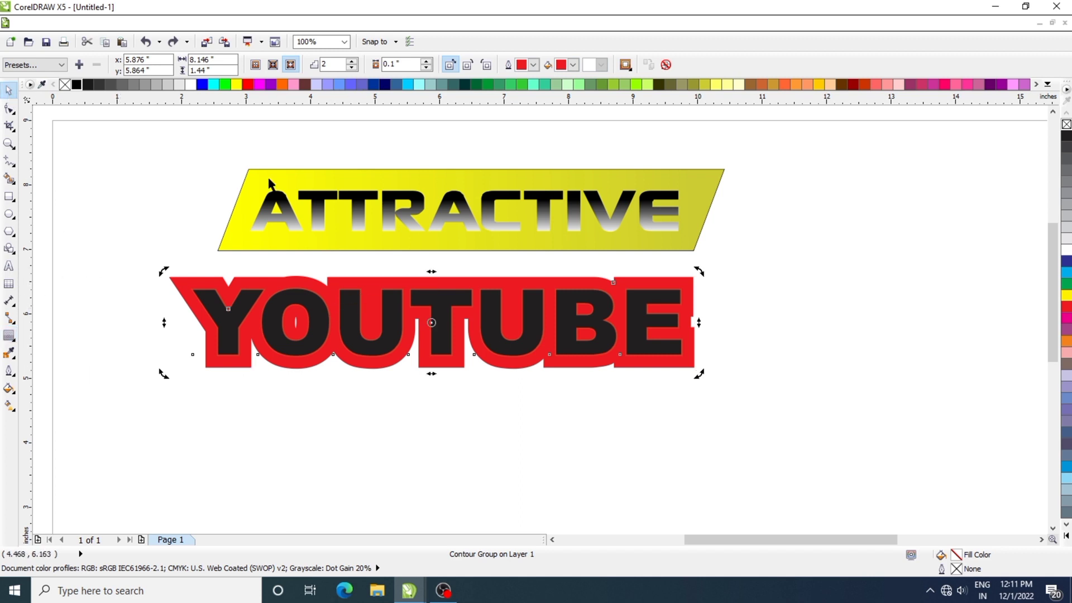
pyautogui.click(180, 85)
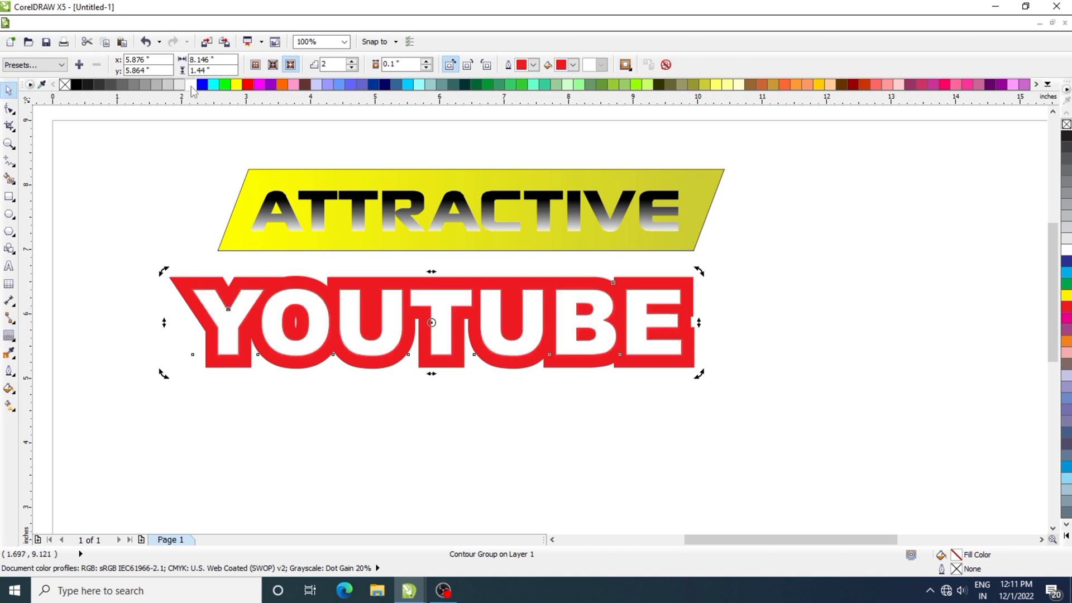
# Apply a short vertical linear gradient to the YOUTUBE text, shading its contour from red at the top to black at the bottom.
pyautogui.click(9, 405)
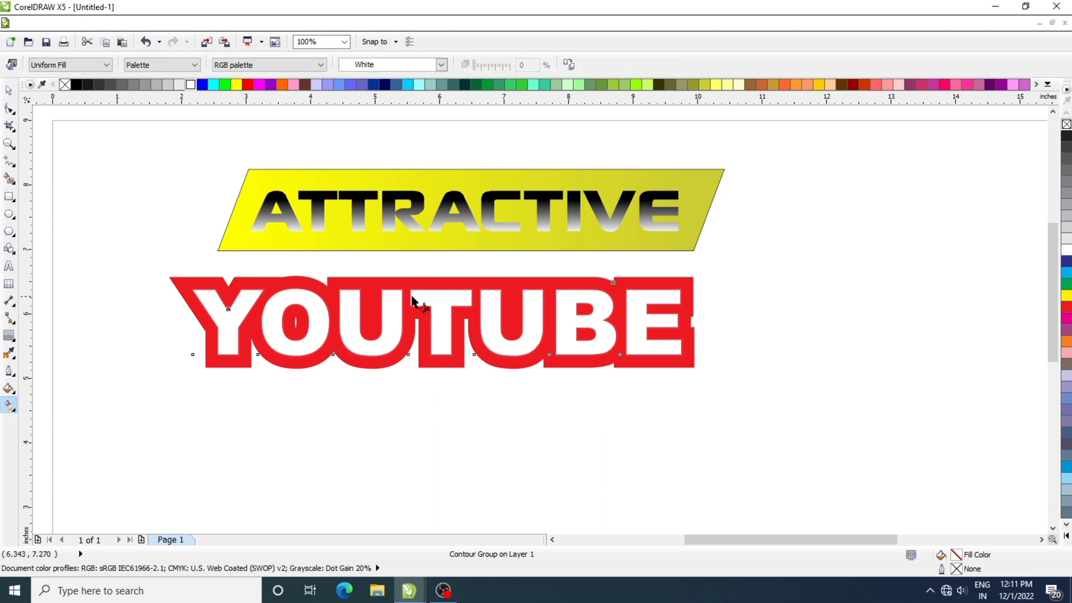
pyautogui.moveTo(440, 288); pyautogui.dragTo(445, 343)
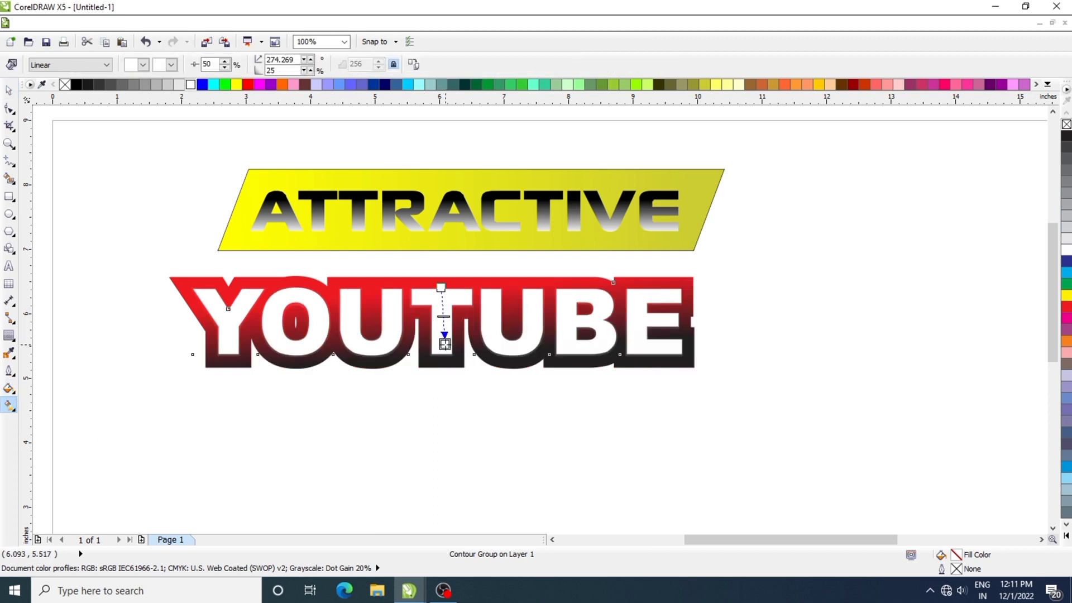
pyautogui.hotkey('ctrl', 'z')
pyautogui.moveTo(441, 287); pyautogui.dragTo(444, 329)
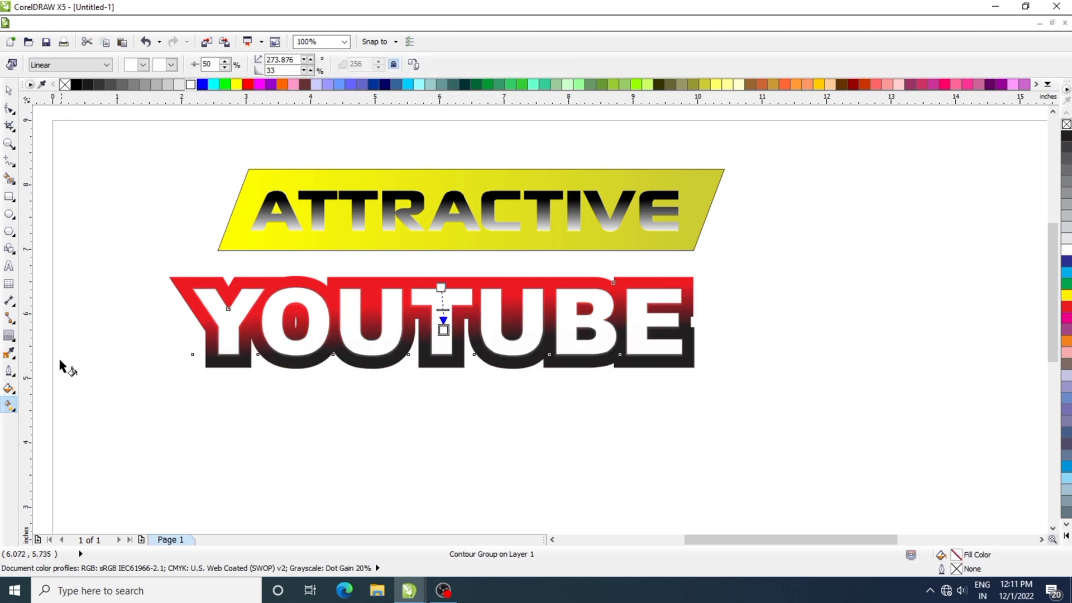
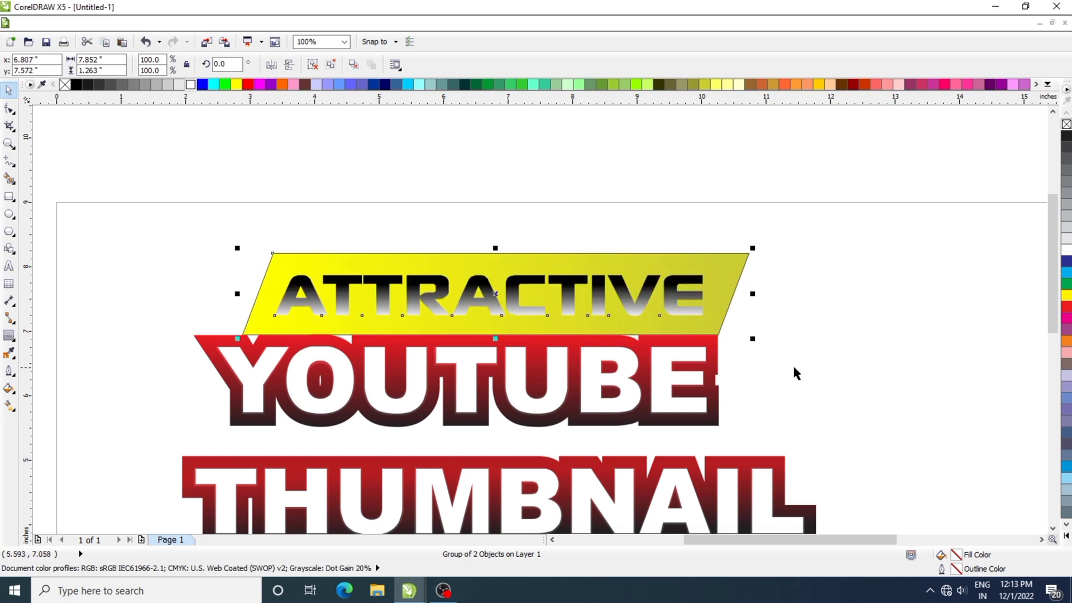
# Move the contoured THUMBNAIL text up and left so it sits directly beneath the YOUTUBE title.
pyautogui.press('Escape')
pyautogui.moveTo(517, 490); pyautogui.dragTo(437, 462)
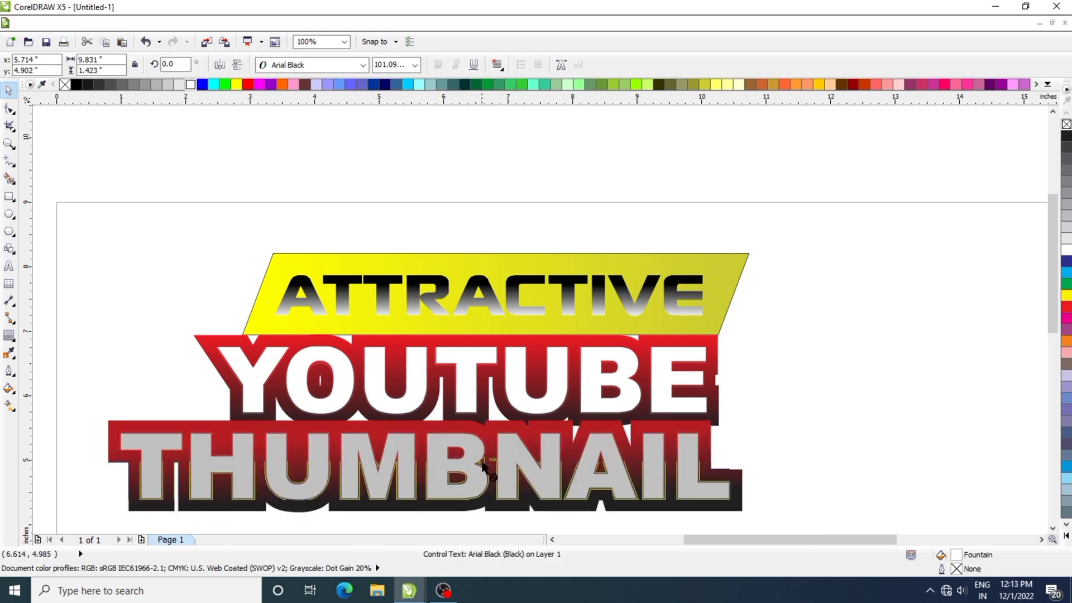
pyautogui.click(469, 416)
pyautogui.click(466, 386)
pyautogui.click(467, 412)
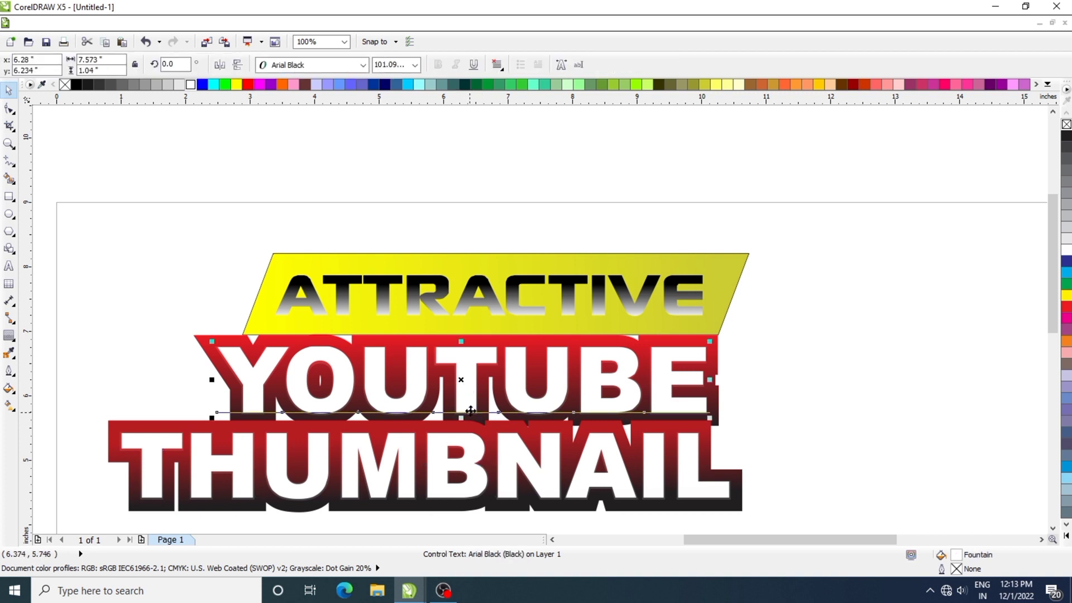
pyautogui.click(474, 412)
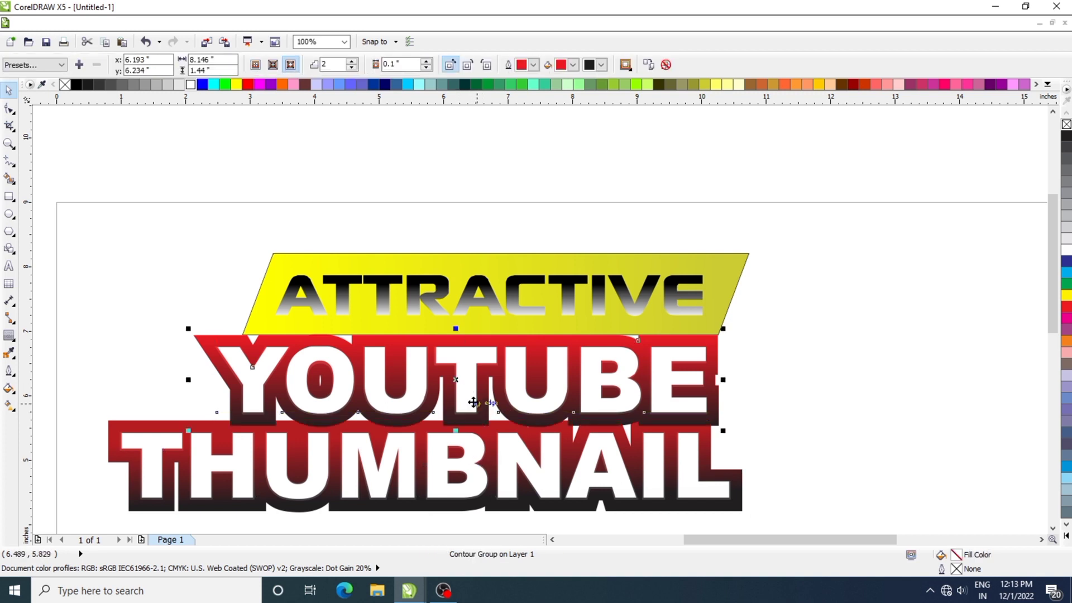
pyautogui.click(436, 452)
pyautogui.moveTo(436, 452); pyautogui.dragTo(442, 463)
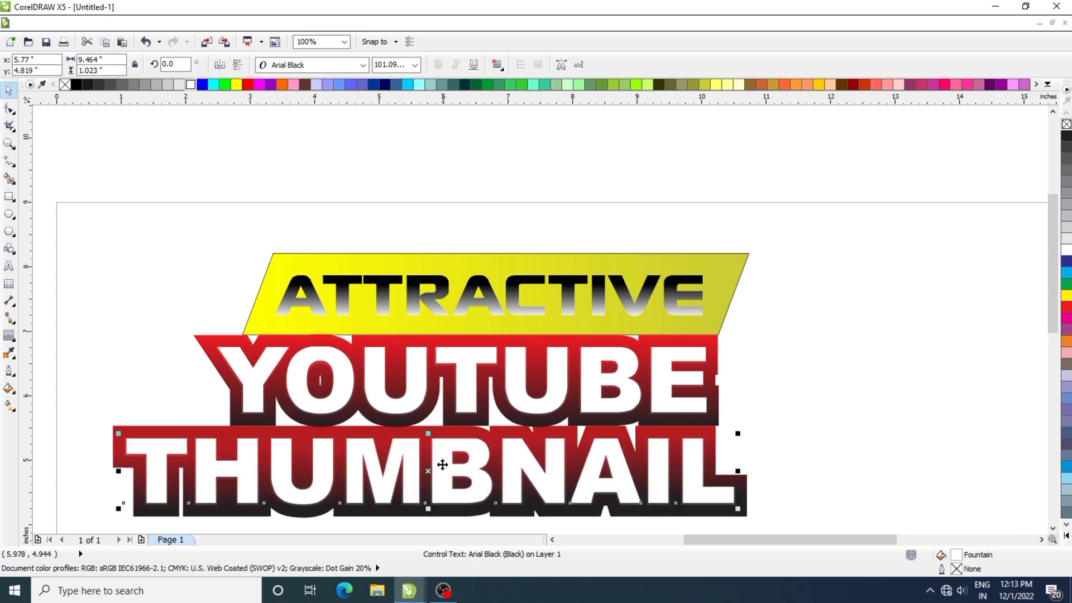
# Shift the THUMBNAIL text slightly to the left under the YOUTUBE title, to about x 5.5 and y 4.84 inches.
pyautogui.click(442, 470)
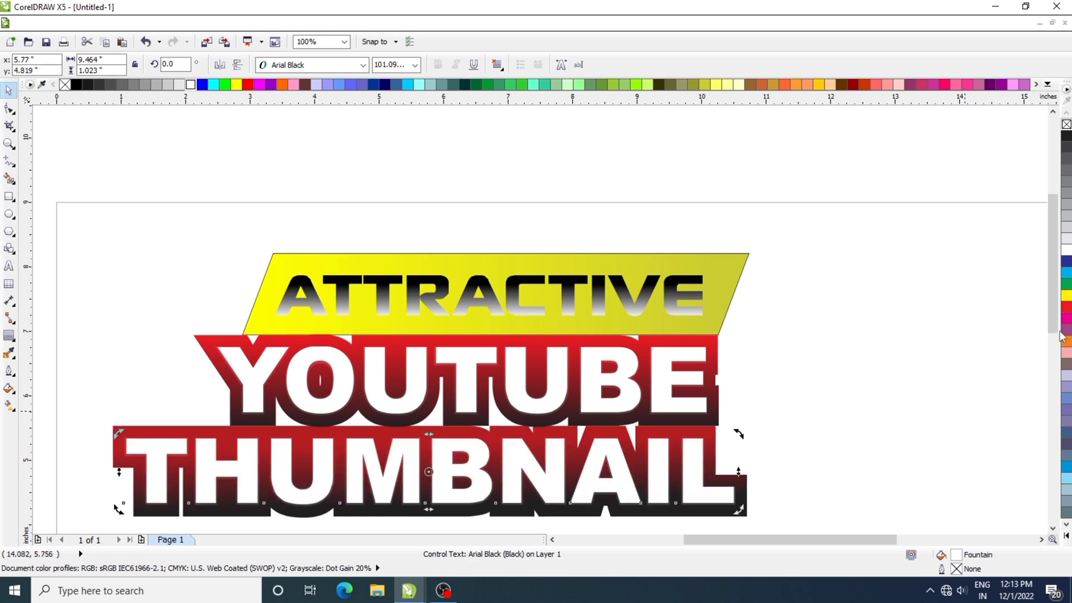
pyautogui.scroll(-3, 1053, 335)
pyautogui.press('Escape')
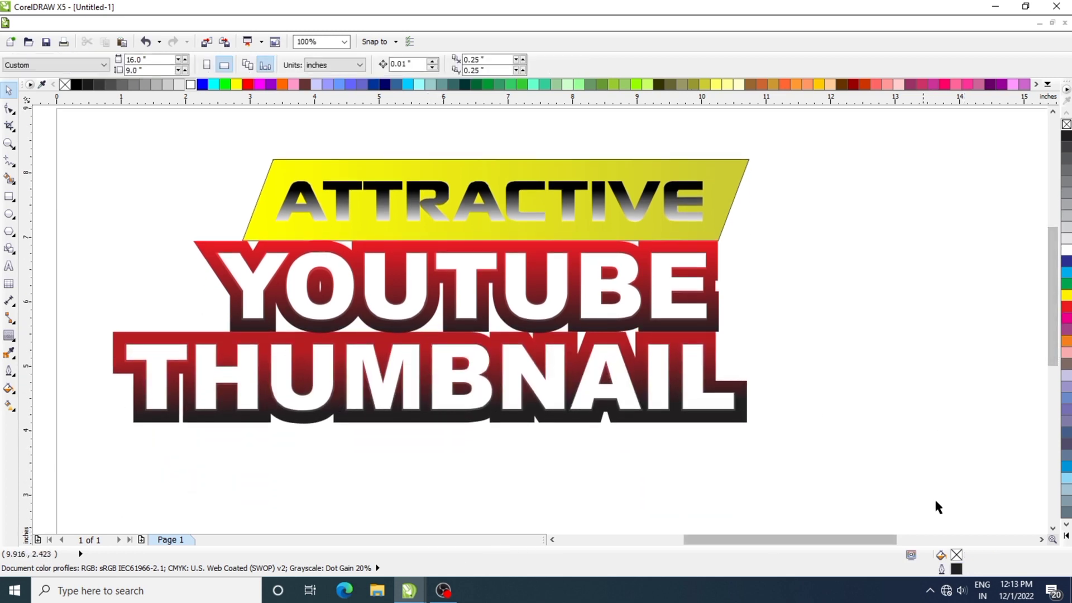
pyautogui.moveTo(634, 391); pyautogui.dragTo(612, 385)
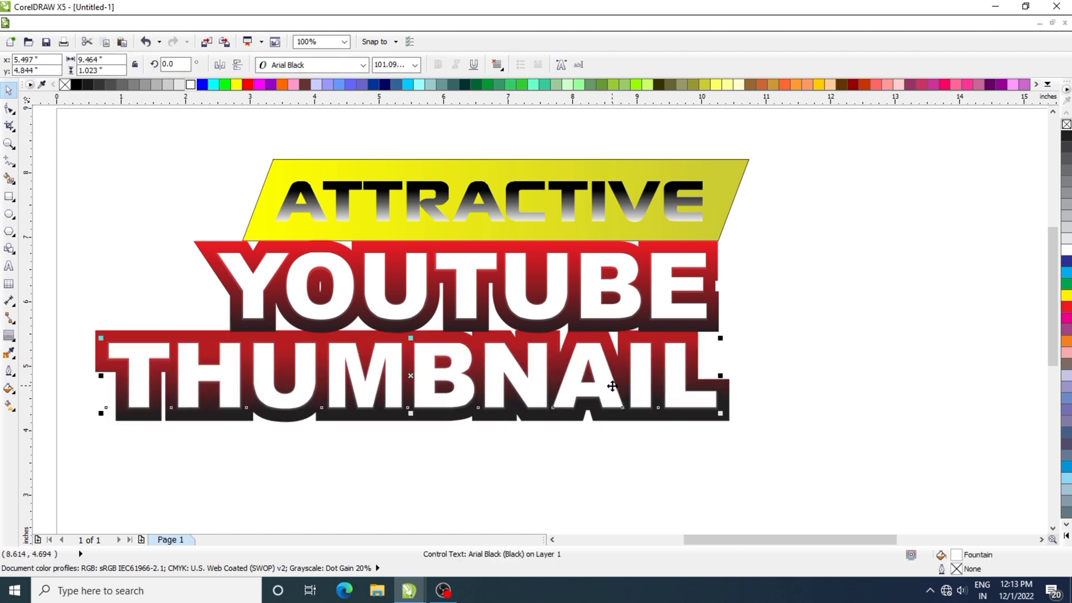
pyautogui.click(757, 467)
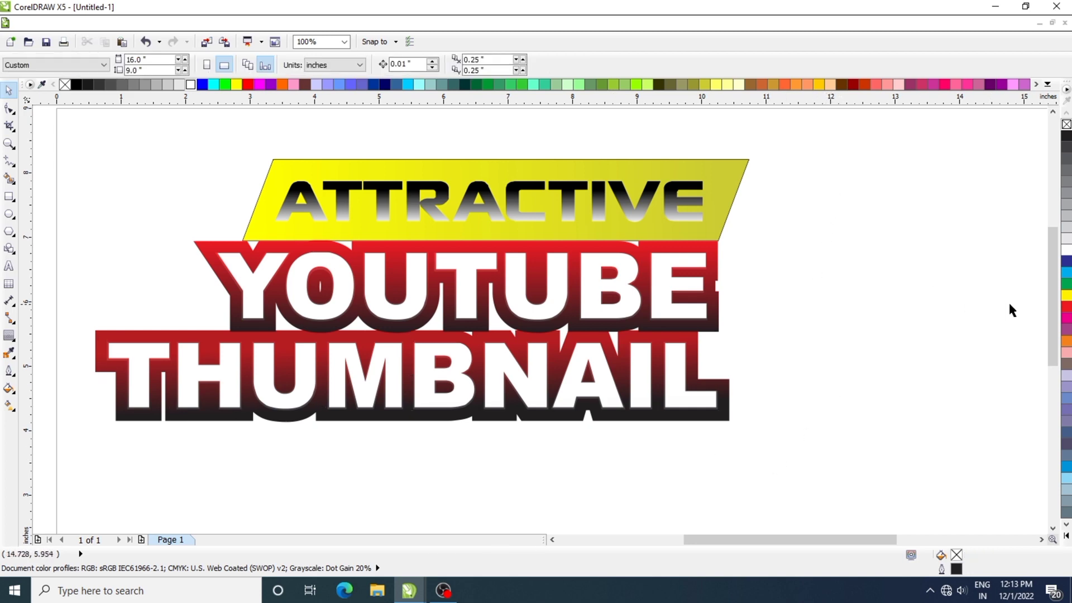
# Rotate the ATTRACTIVE banner together with the YOUTUBE and THUMBNAIL titles about 5 degrees clockwise.
pyautogui.scroll(-1, 849, 302)
pyautogui.moveTo(856, 210); pyautogui.dragTo(414, 401)
pyautogui.click(722, 338)
pyautogui.moveTo(809, 363); pyautogui.dragTo(806, 382)
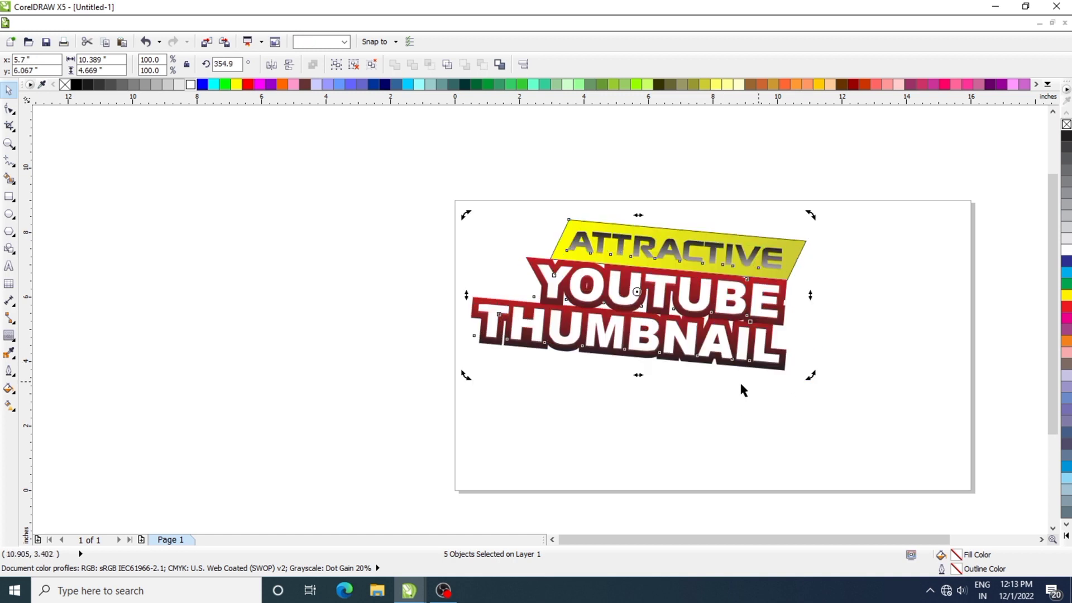
pyautogui.click(886, 442)
# Add the artistic text "WITHIN10MIN" in the empty area below the THUMBNAIL title.
pyautogui.scroll(1, 1047, 346)
pyautogui.scroll(2, 781, 436)
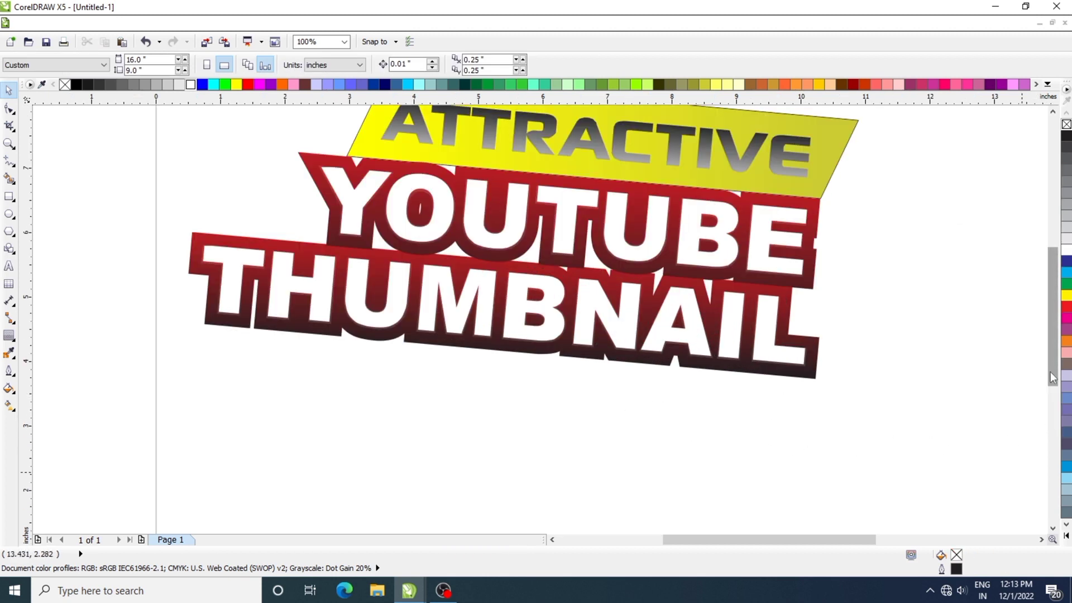
pyautogui.scroll(1, 1053, 374)
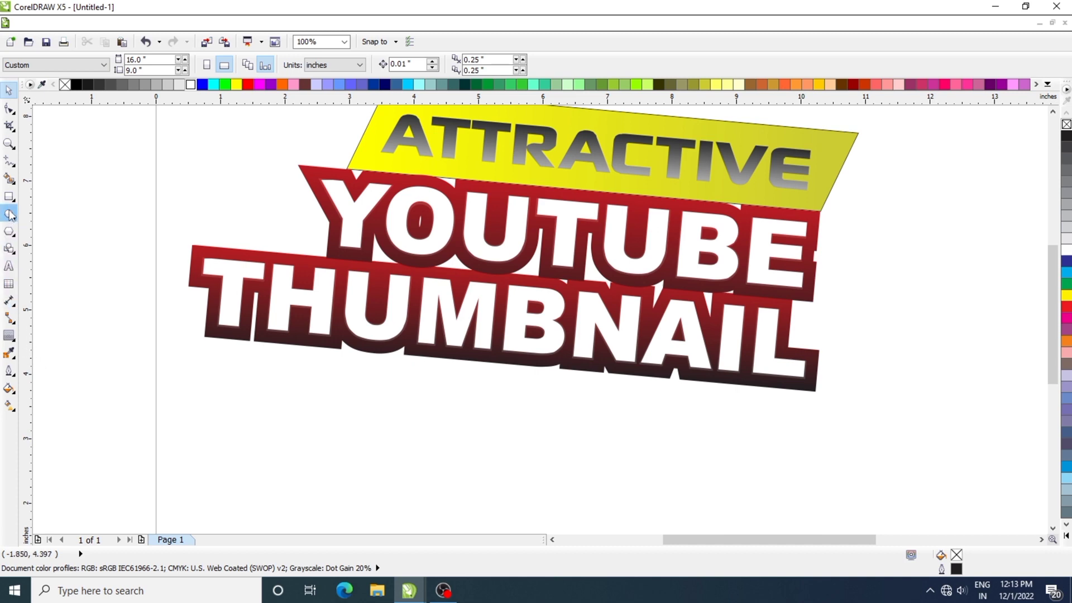
pyautogui.click(9, 265)
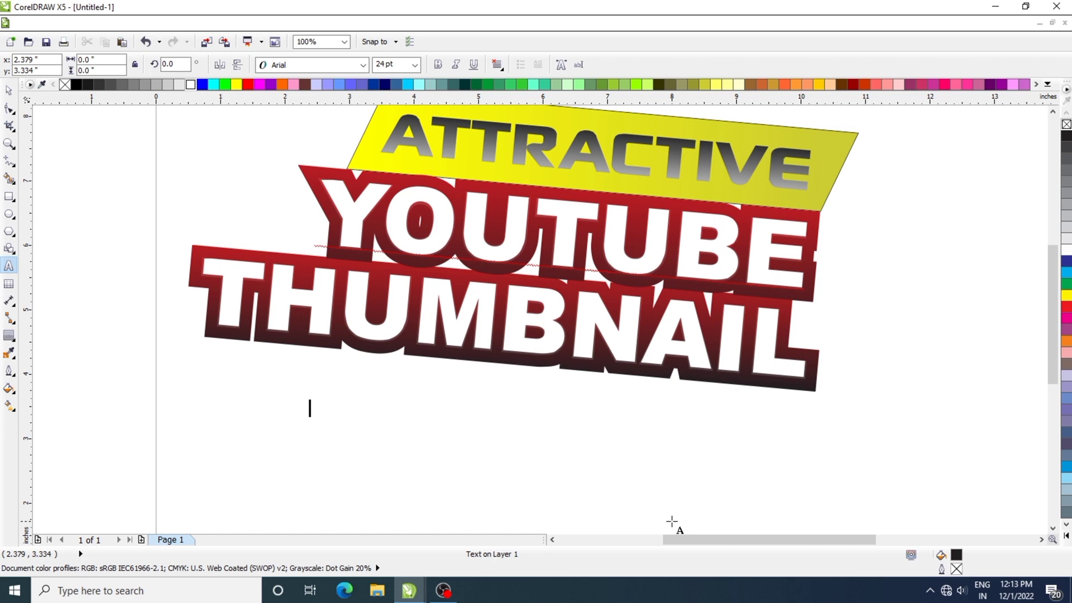
pyautogui.write('Wll')
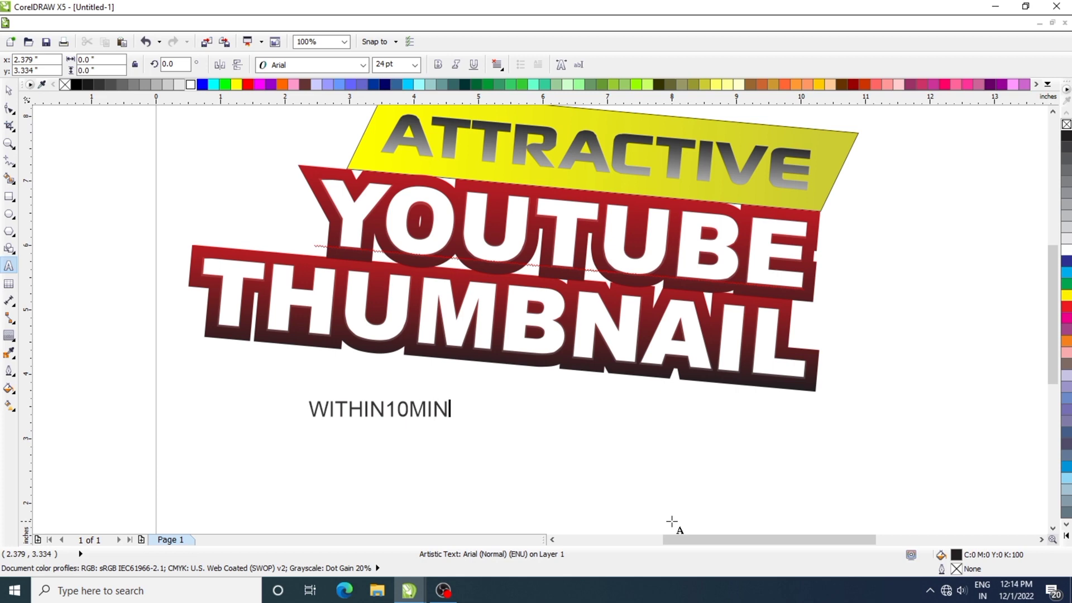
pyautogui.hotkey('ctrl', 'space')
# Enlarge the WITHIN10MIN text to about 50 pt and set its font to Arial Black.
pyautogui.moveTo(452, 424); pyautogui.dragTo(564, 471)
pyautogui.moveTo(305, 434); pyautogui.dragTo(266, 439)
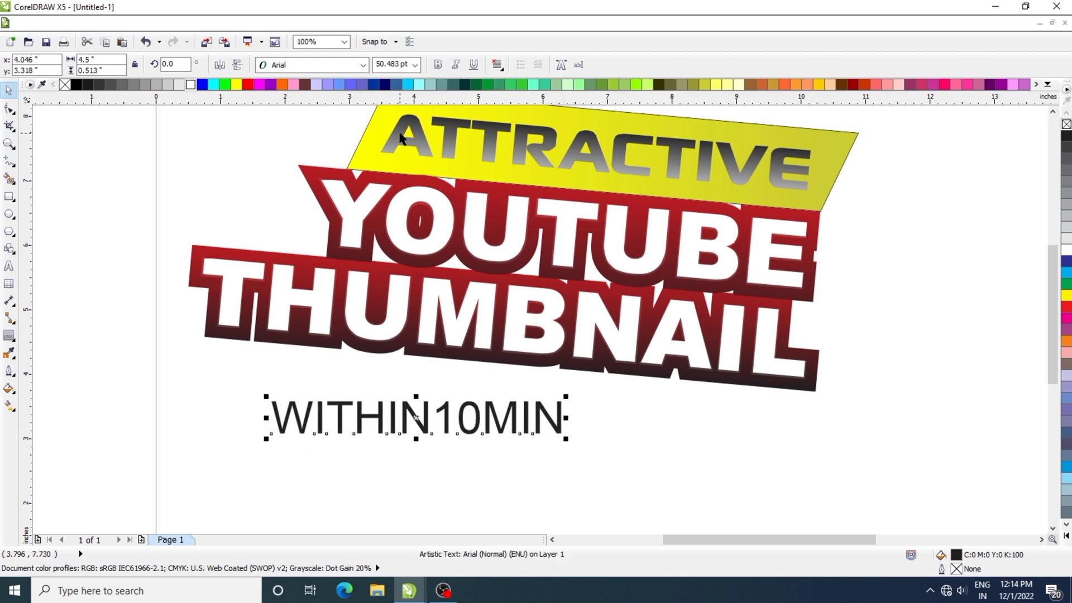
pyautogui.click(363, 65)
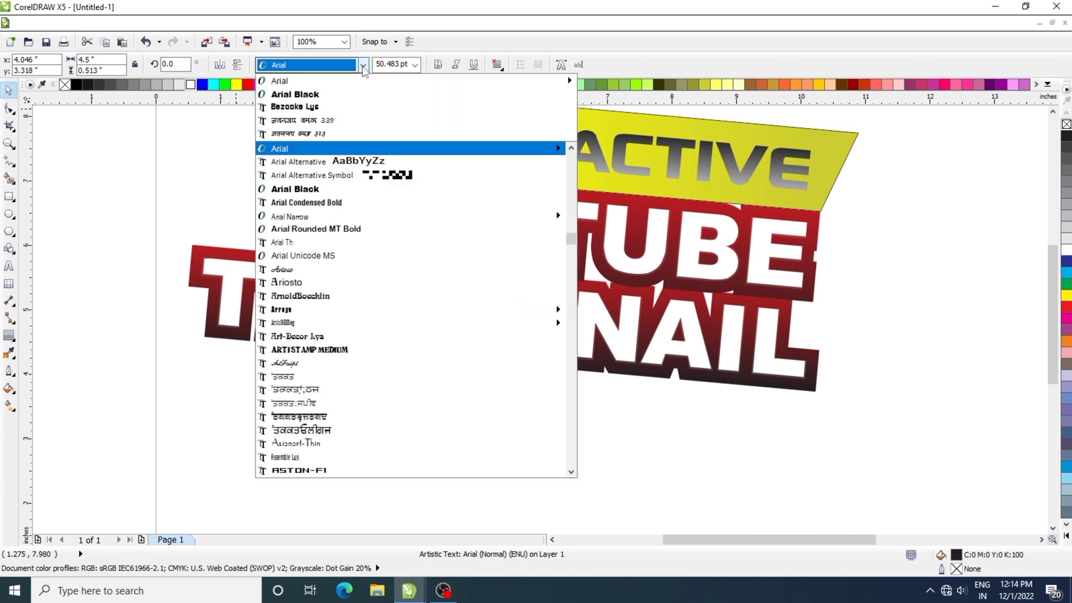
pyautogui.click(329, 94)
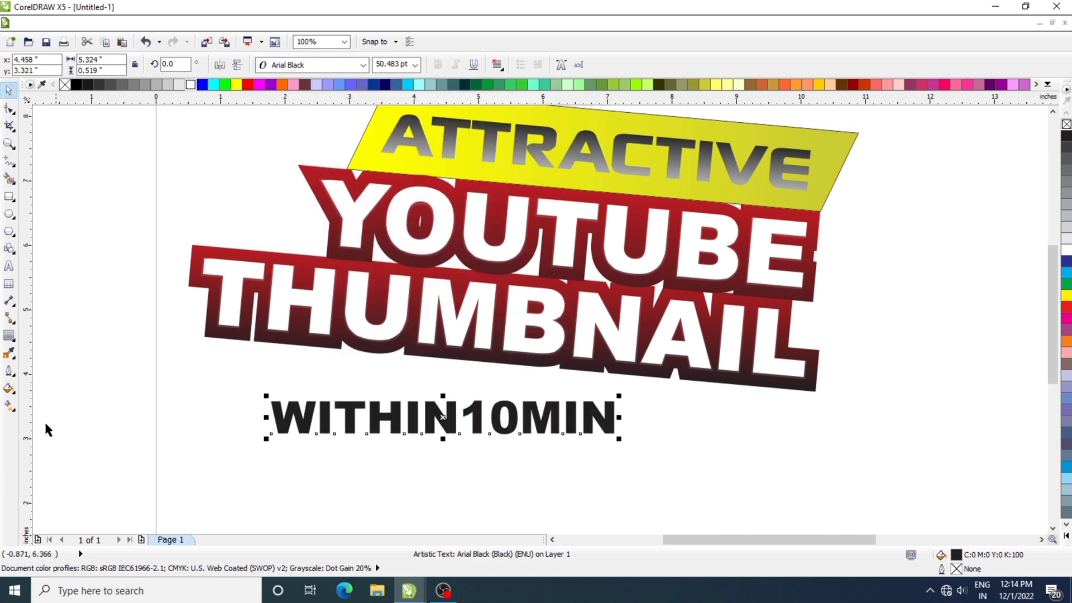
# Add a one-step 0.1-inch outside contour to the WITHIN10MIN text with black outline and fill colors.
pyautogui.click(9, 337)
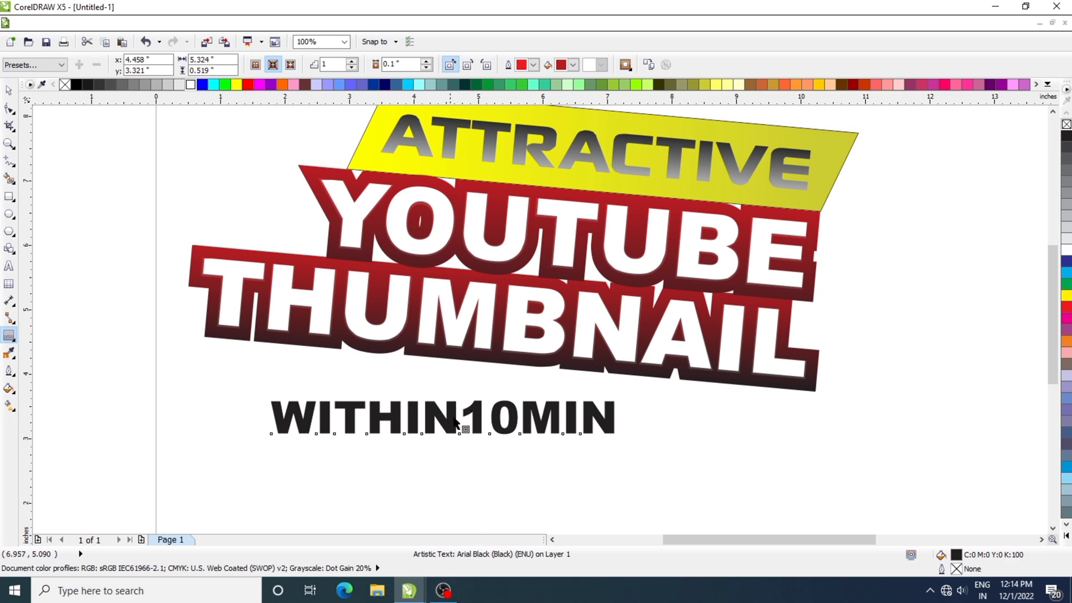
pyautogui.moveTo(449, 431); pyautogui.dragTo(445, 442)
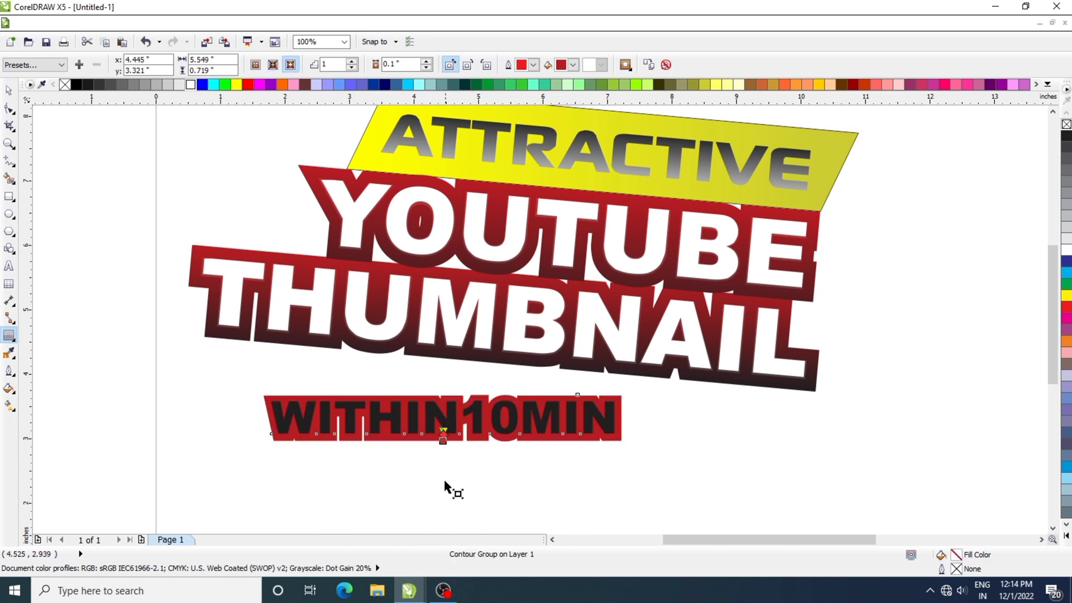
pyautogui.click(533, 65)
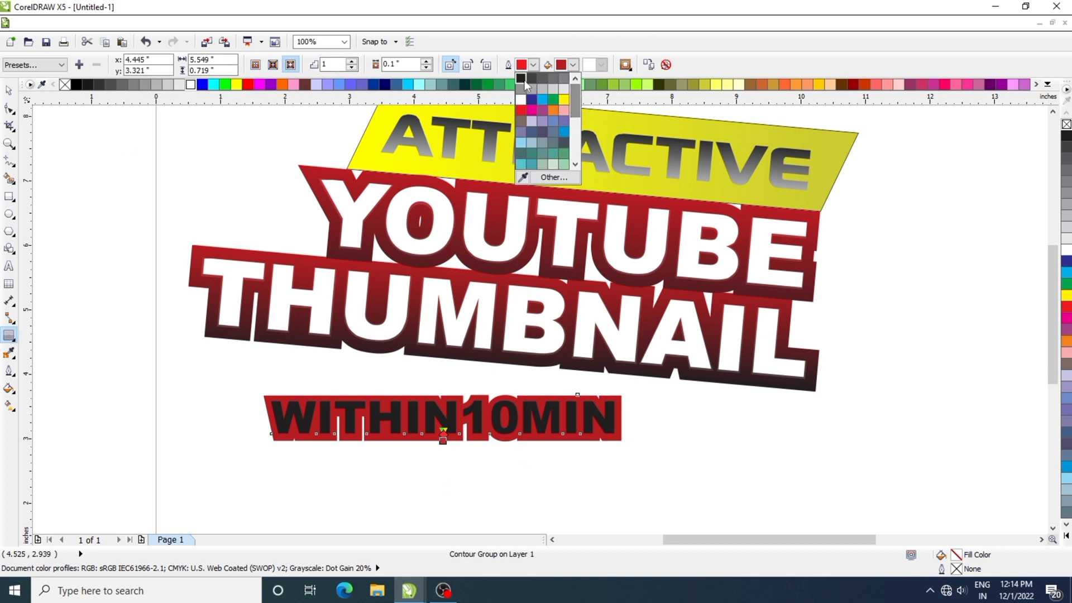
pyautogui.click(520, 79)
pyautogui.click(573, 64)
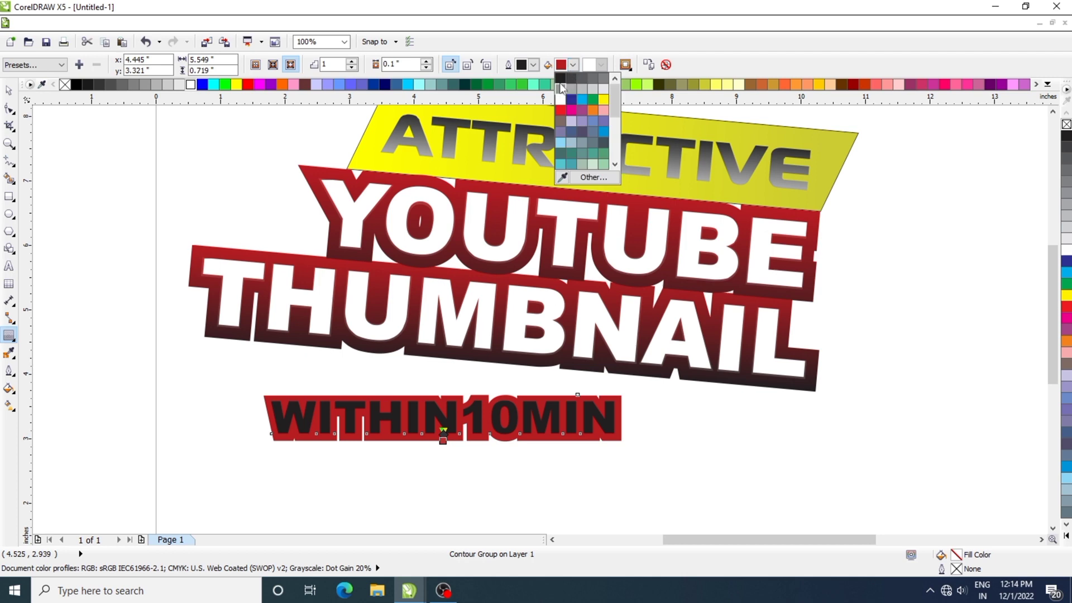
pyautogui.click(560, 79)
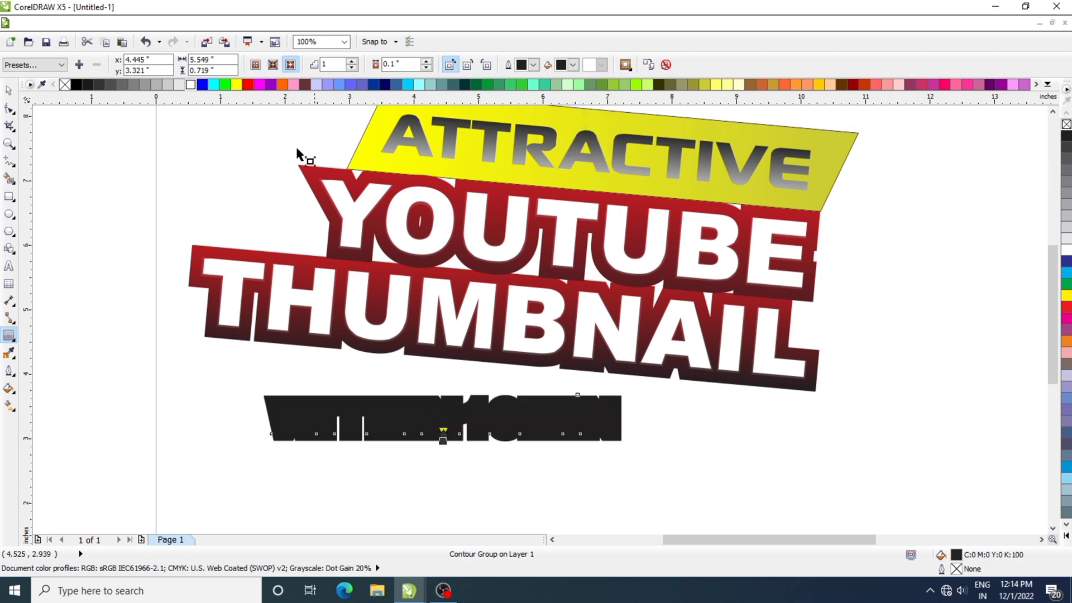
# Fill the WITHIN10MIN letters with a short vertical linear gradient from white at the top to light gray at the bottom.
pyautogui.click(191, 85)
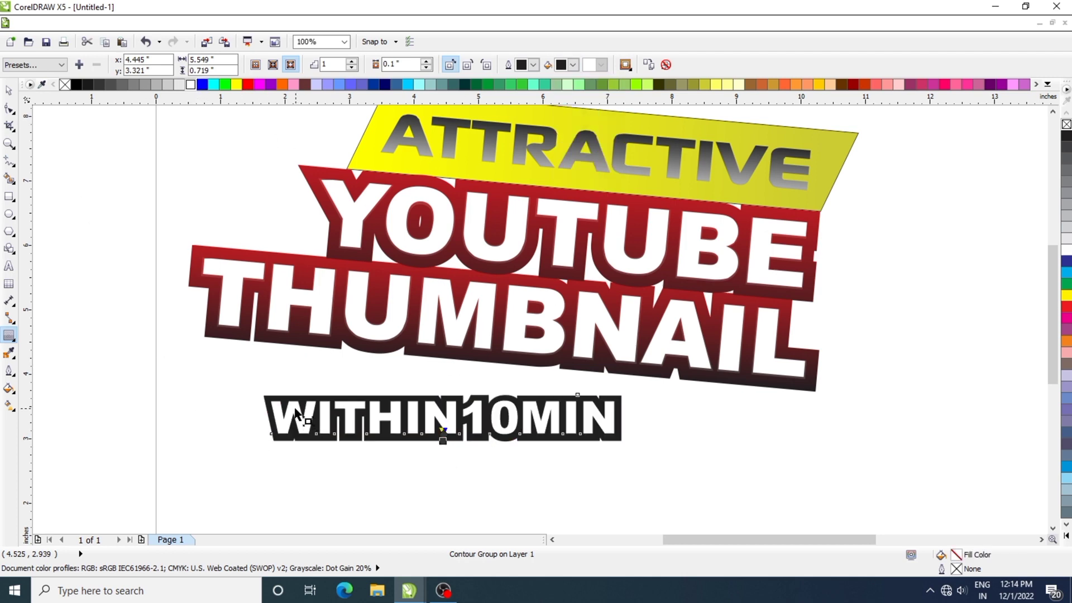
pyautogui.click(10, 406)
pyautogui.moveTo(452, 410); pyautogui.dragTo(451, 428)
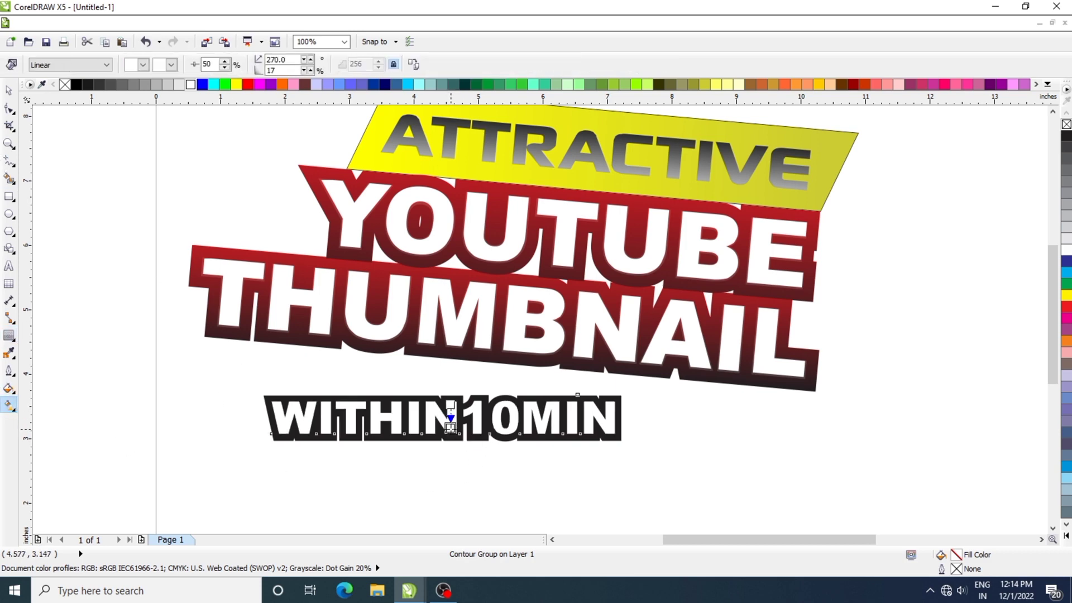
pyautogui.click(156, 85)
pyautogui.moveTo(451, 430); pyautogui.dragTo(450, 427)
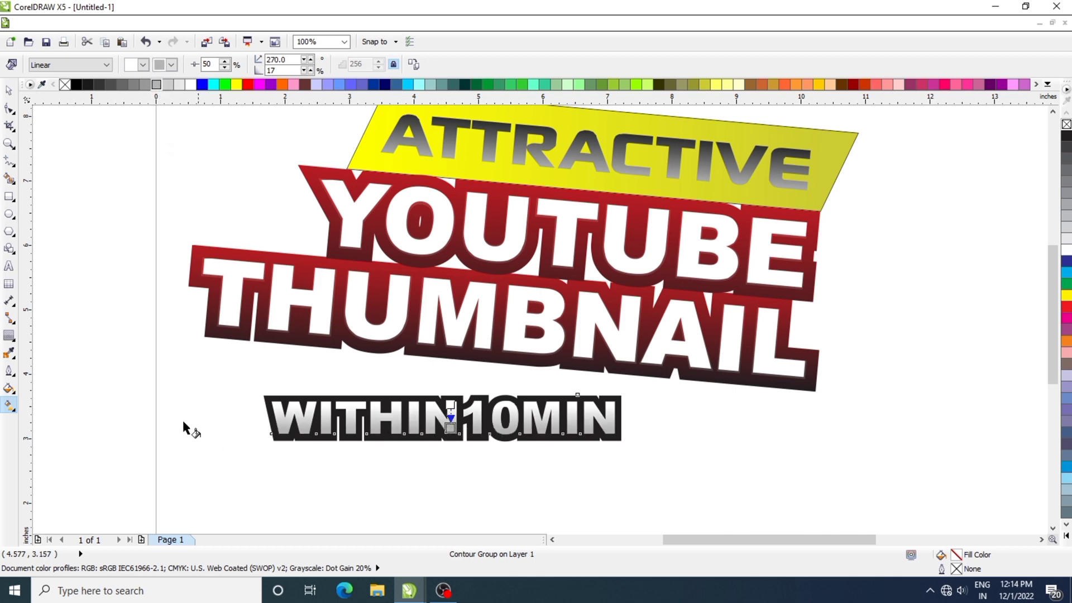
# Rotate the WITHIN10MIN text about 5 degrees clockwise and place it directly under the slanted THUMBNAIL title.
pyautogui.press('space')
pyautogui.click(514, 445)
pyautogui.click(502, 420)
pyautogui.moveTo(619, 441); pyautogui.dragTo(598, 450)
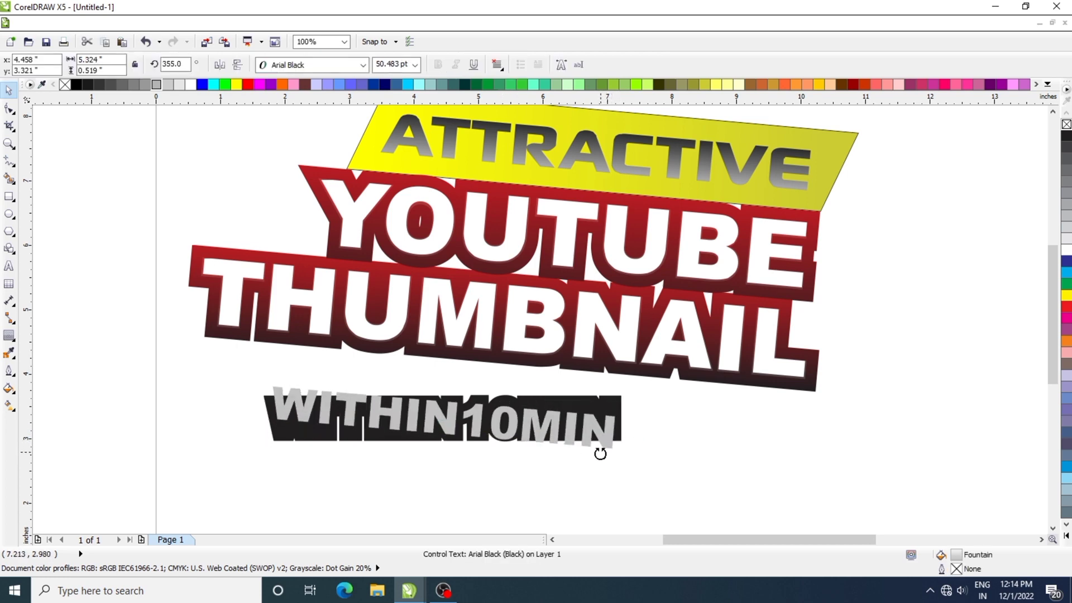
pyautogui.moveTo(535, 435); pyautogui.dragTo(544, 386)
pyautogui.click(561, 397)
pyautogui.click(543, 385)
pyautogui.click(383, 531)
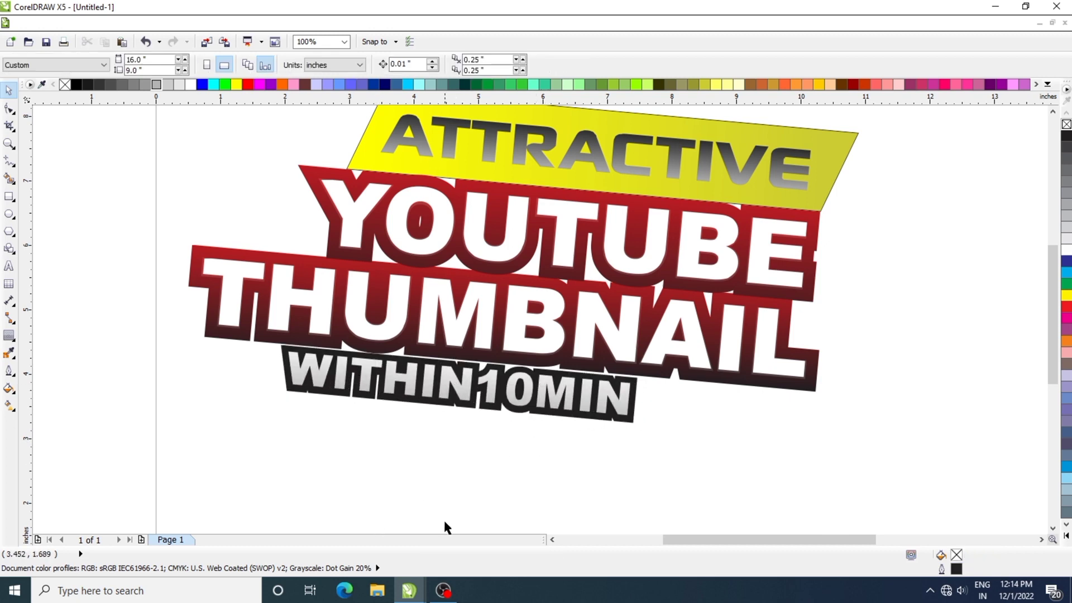
# Group the ATTRACTIVE banner and the YOUTUBE, THUMBNAIL and WITHIN10MIN titles into one object.
pyautogui.scroll(-1, 1026, 350)
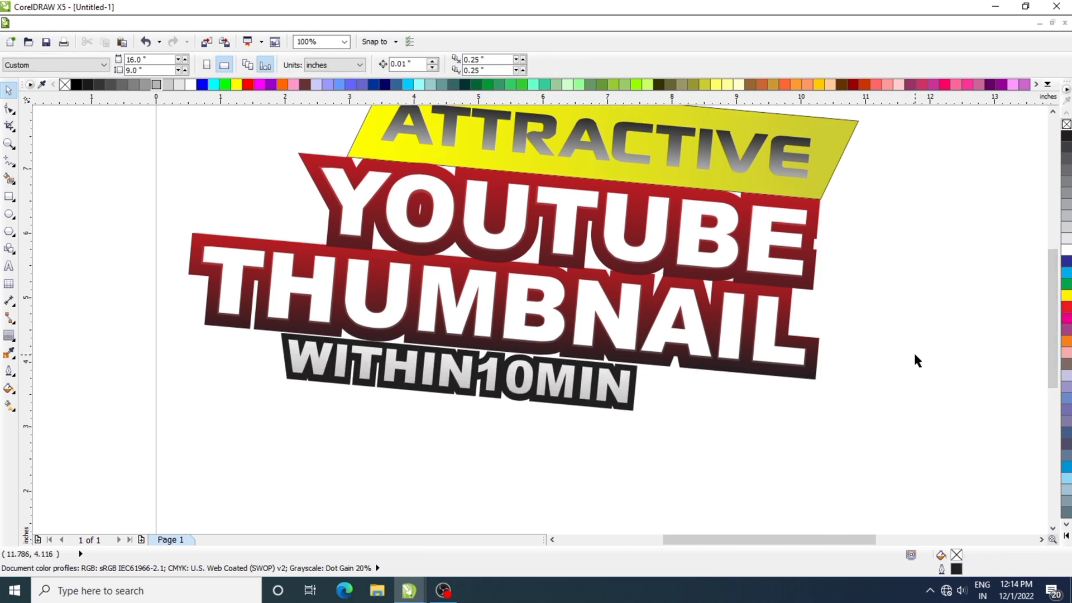
pyautogui.scroll(-1, 913, 350)
pyautogui.moveTo(531, 151); pyautogui.dragTo(969, 433)
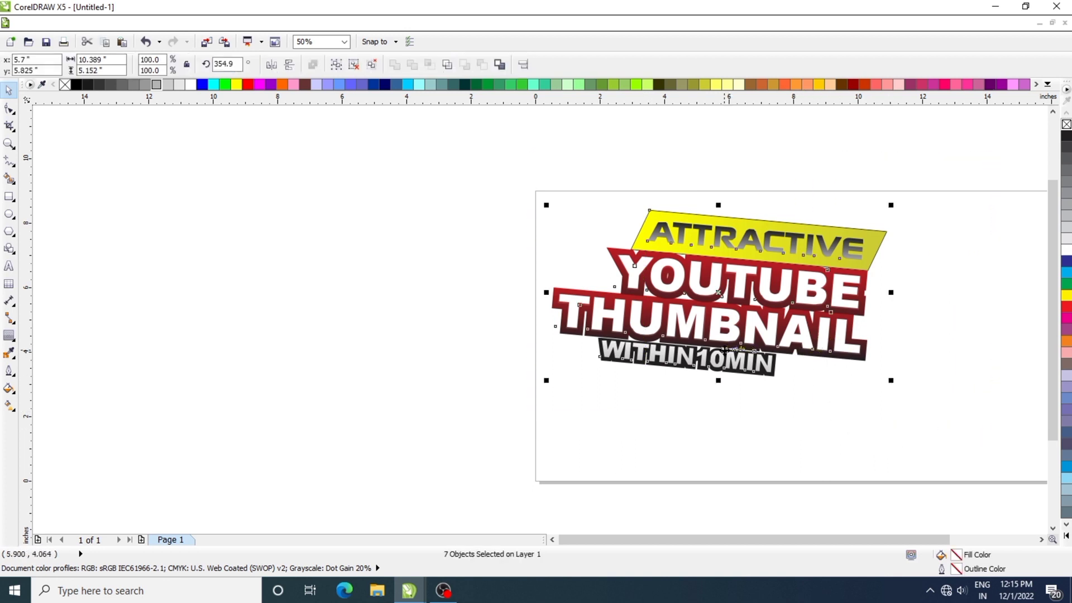
pyautogui.hotkey('ctrl', 'g')
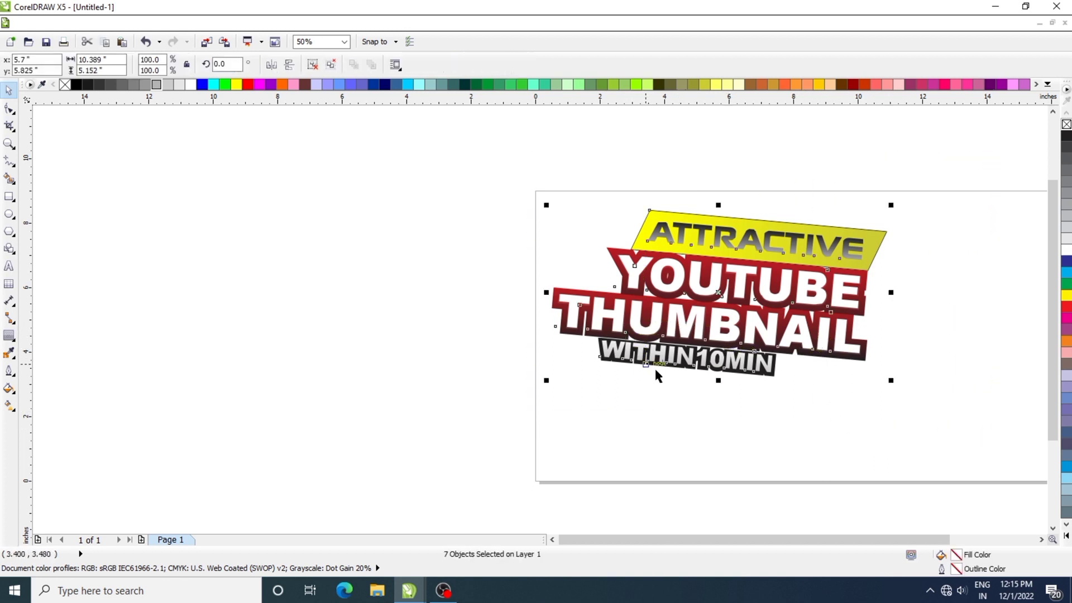
# Move the grouped title slightly up and left on the page, to about x 5.58 and y 6.1 inches.
pyautogui.moveTo(758, 541); pyautogui.dragTo(805, 537)
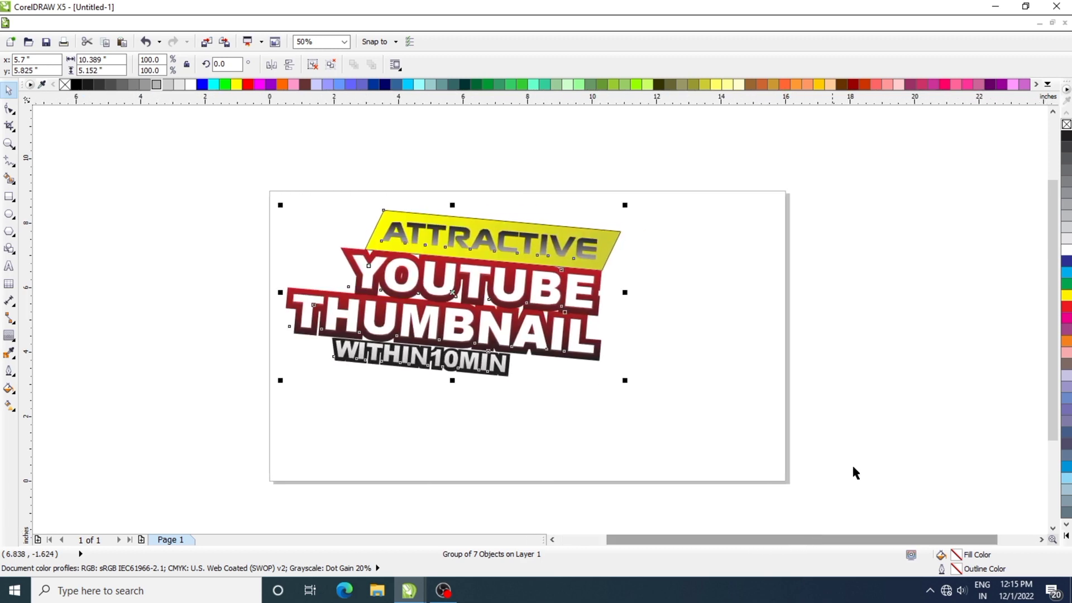
pyautogui.click(828, 506)
pyautogui.moveTo(499, 302); pyautogui.dragTo(495, 293)
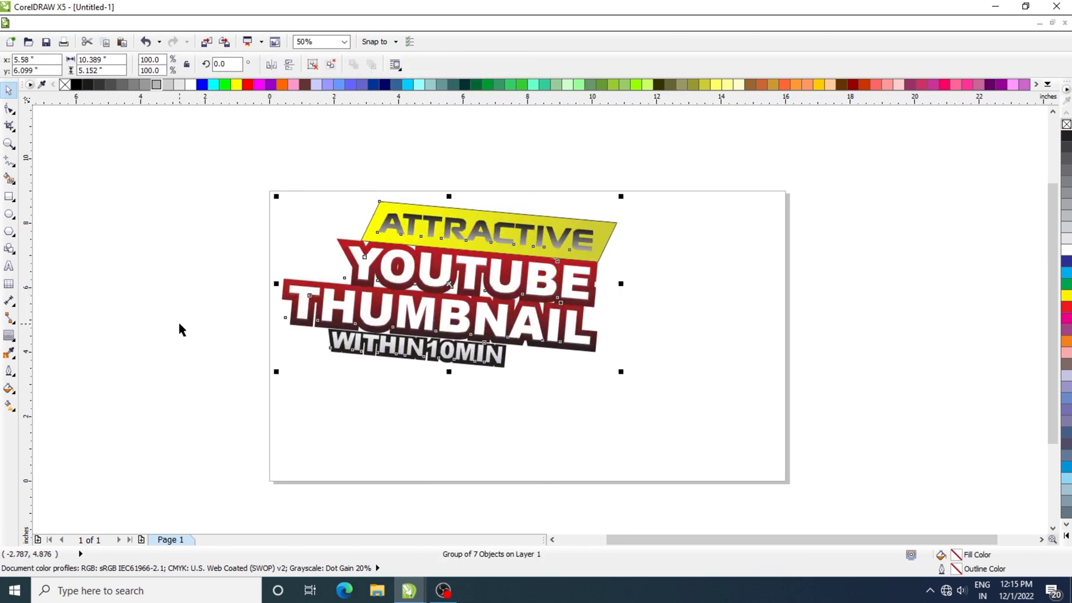
pyautogui.click(179, 328)
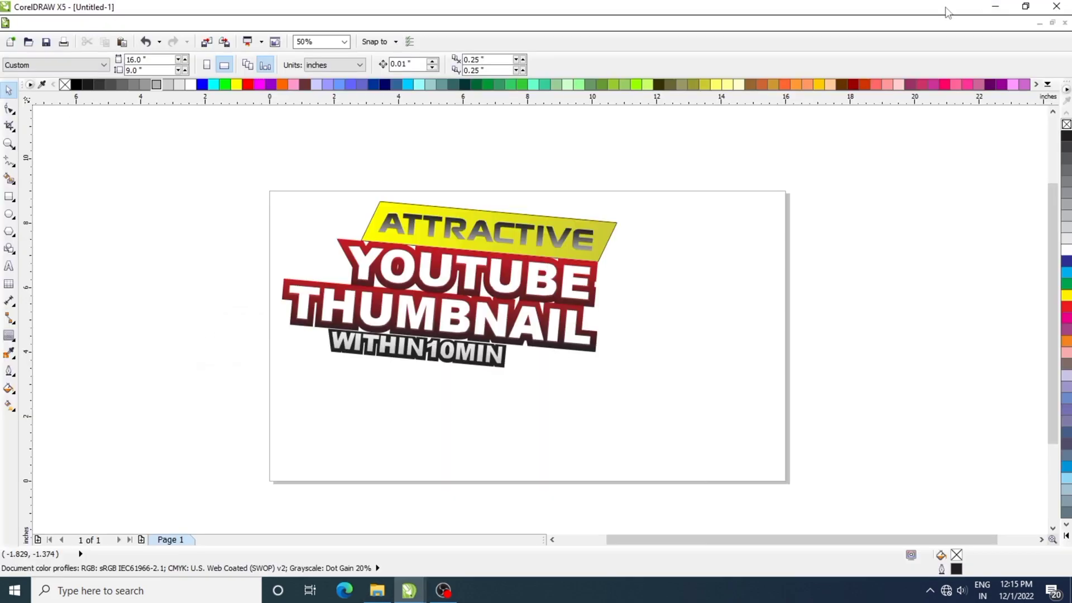
# Switch to File Explorer and open Local Disk (D:).
pyautogui.click(995, 6)
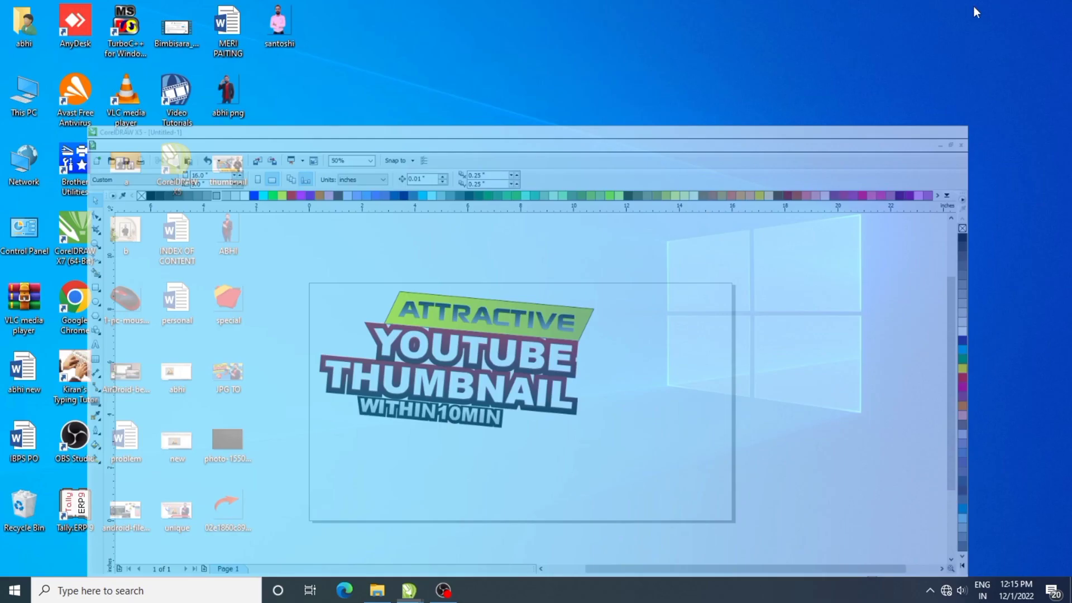
pyautogui.doubleClick(17, 106)
pyautogui.doubleClick(403, 259)
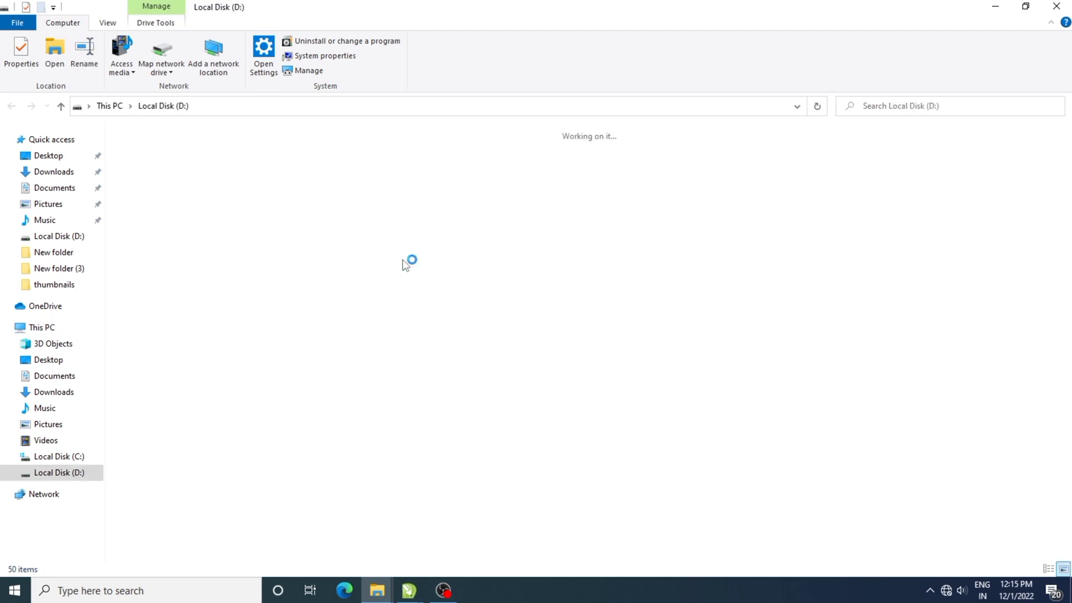
# Open the pic folder inside youtube design and bring its "new" PNG cut-out of the man in a black jacket into the CorelDRAW page.
pyautogui.doubleClick(154, 255)
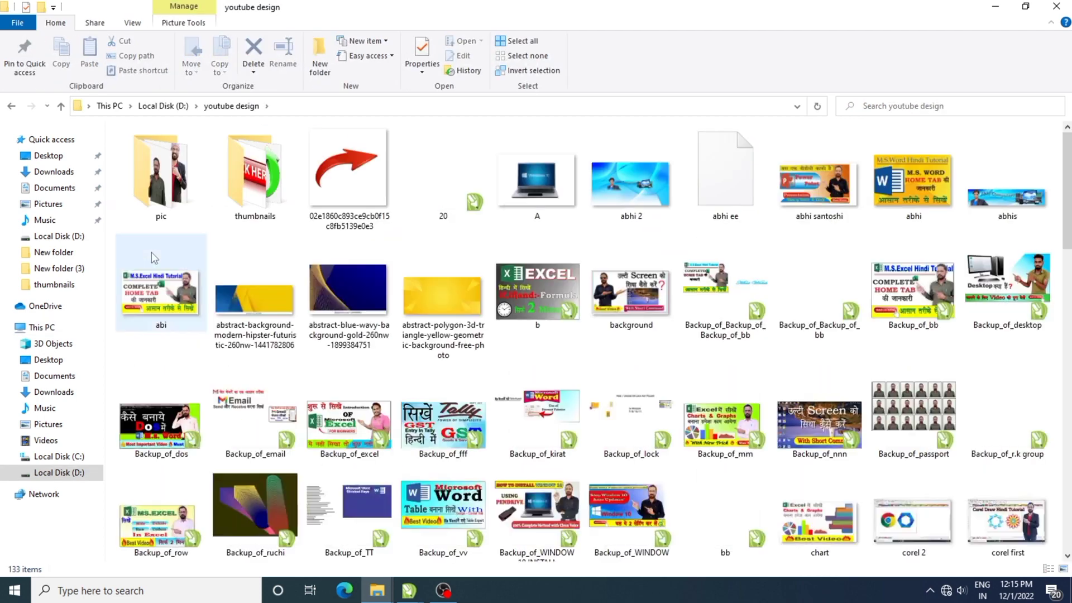
pyautogui.doubleClick(184, 192)
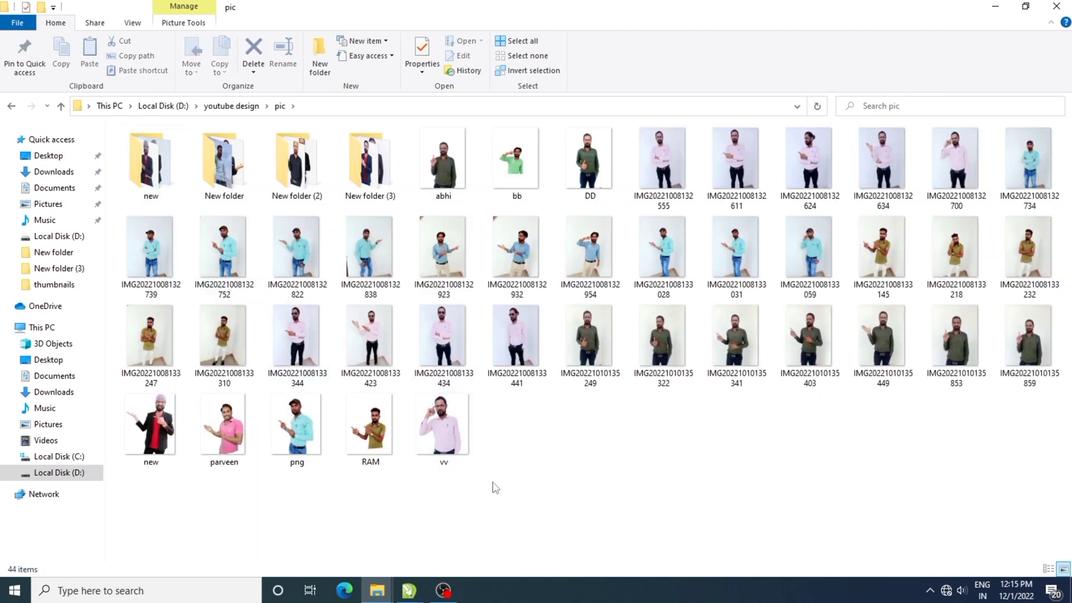
pyautogui.click(151, 424)
pyautogui.click(682, 486)
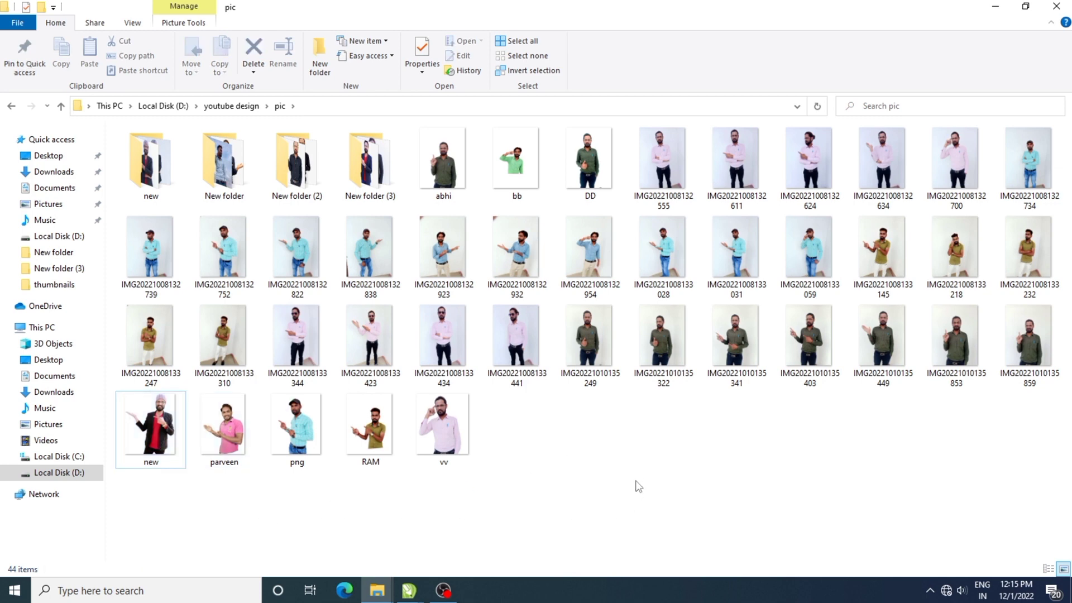
pyautogui.click(167, 430)
pyautogui.click(664, 497)
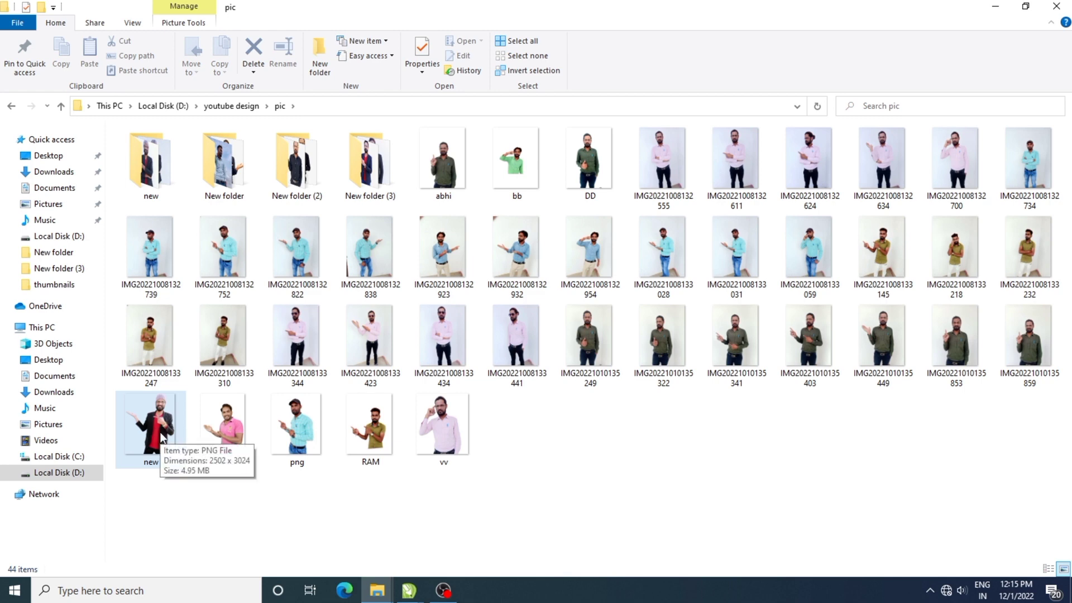
pyautogui.moveTo(159, 424); pyautogui.dragTo(659, 313)
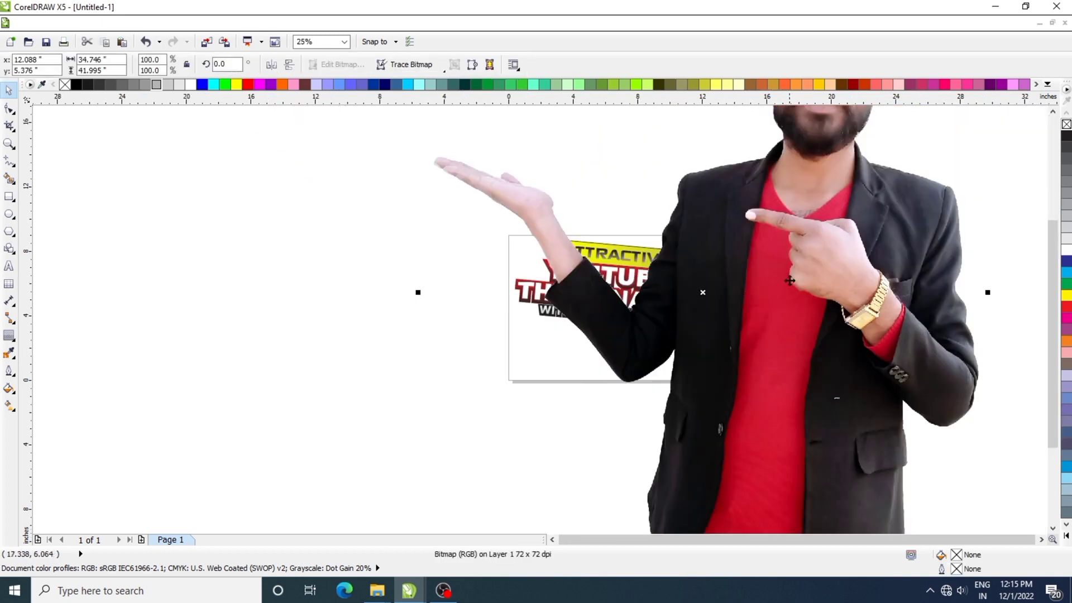
# Shrink the man's photo to about 10 by 12.08 inches and place it over the right half of the page.
pyautogui.scroll(-2, 789, 280)
pyautogui.moveTo(789, 280); pyautogui.dragTo(520, 303)
pyautogui.moveTo(625, 135); pyautogui.dragTo(799, 286)
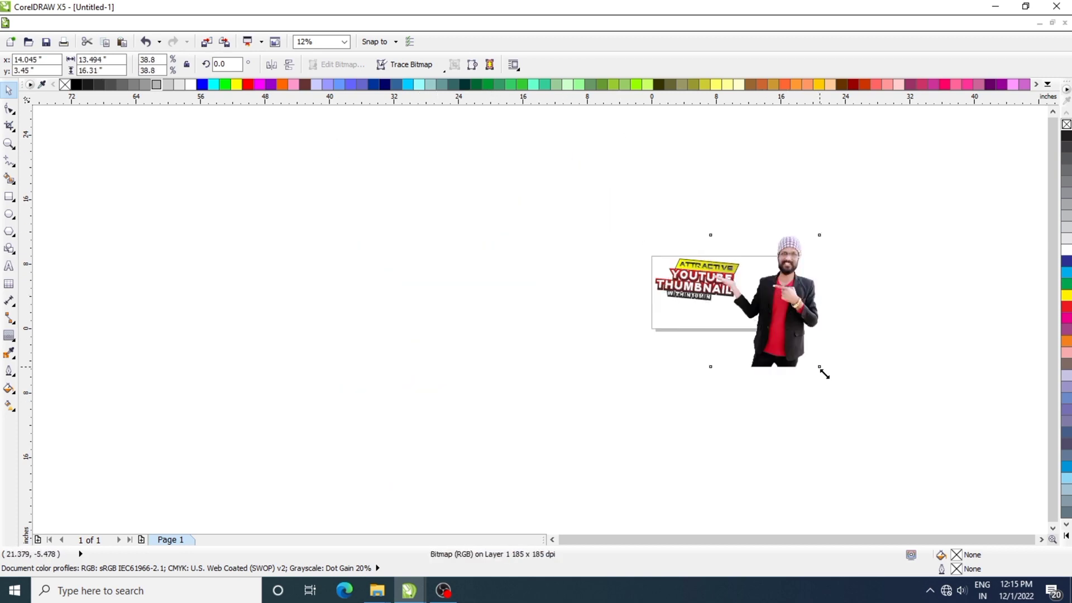
pyautogui.moveTo(823, 371); pyautogui.dragTo(795, 334)
pyautogui.click(768, 282)
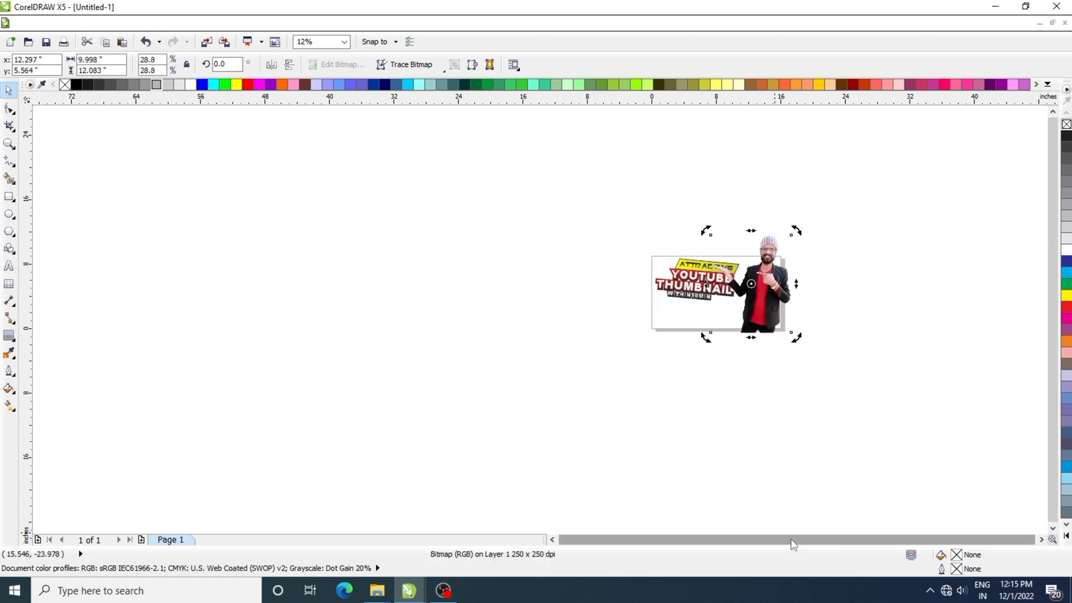
# Widen the man's photo slightly, and reduce it to about 9.4 by 11.02 inches.
pyautogui.scroll(1, 788, 279)
pyautogui.scroll(1, 762, 277)
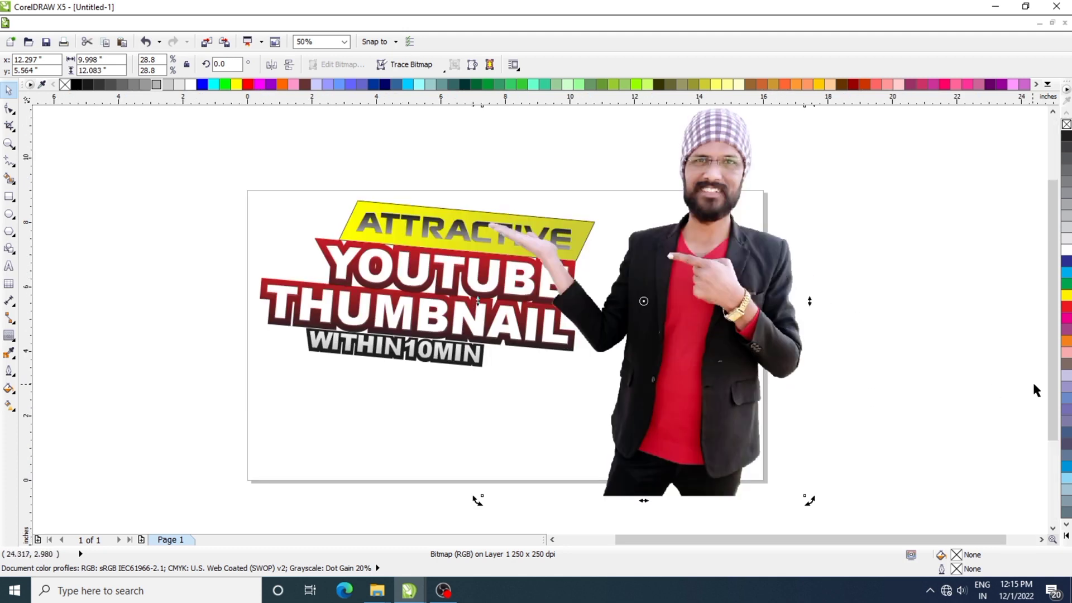
pyautogui.scroll(1, 918, 366)
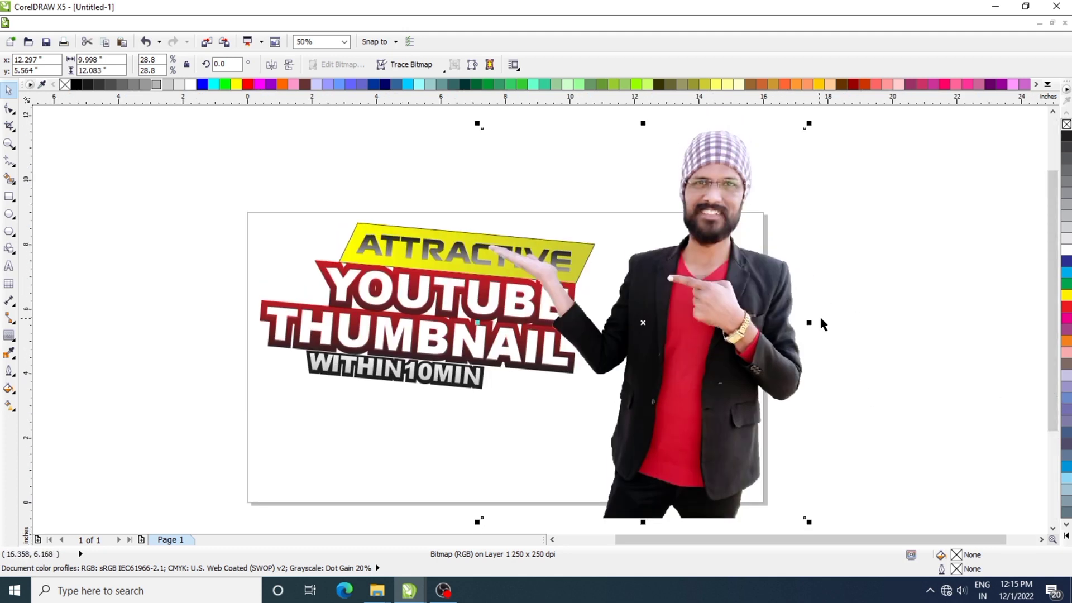
pyautogui.moveTo(809, 323); pyautogui.dragTo(818, 323)
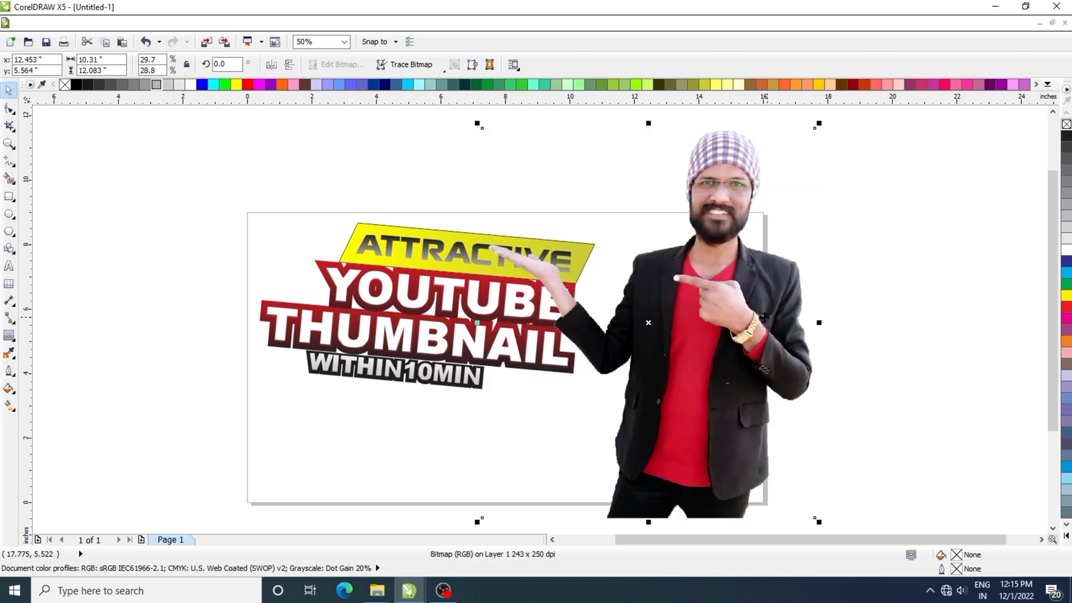
pyautogui.moveTo(819, 124); pyautogui.dragTo(789, 157)
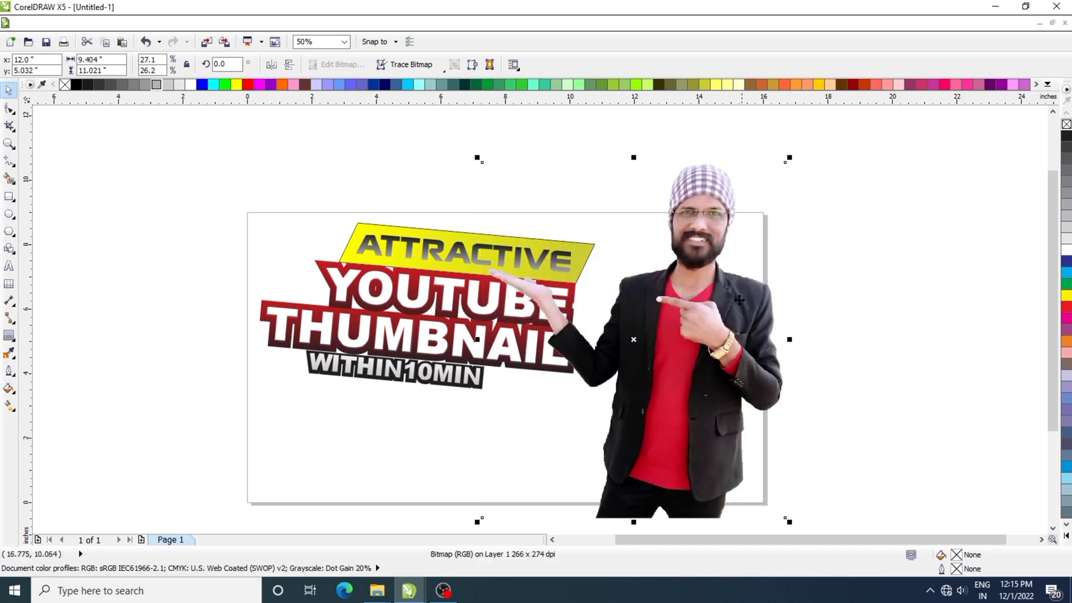
# Rotate the man's photo about 4.2 degrees and move it down and left, to about x 11.25 and y 2.75 inches.
pyautogui.moveTo(714, 338); pyautogui.dragTo(698, 414)
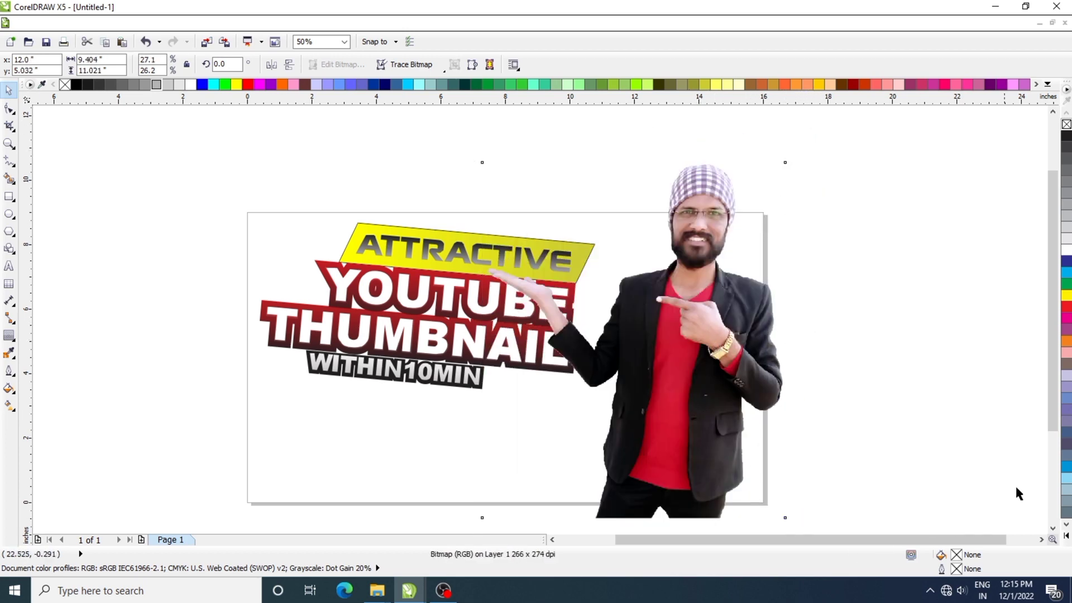
pyautogui.moveTo(1052, 413); pyautogui.dragTo(1052, 435)
pyautogui.moveTo(668, 381)
pyautogui.mouseDown()
pyautogui.moveTo(656, 410)
pyautogui.moveTo(664, 400)
pyautogui.mouseUp()
pyautogui.moveTo(720, 452); pyautogui.dragTo(703, 331)
pyautogui.click(704, 331)
pyautogui.moveTo(782, 467); pyautogui.dragTo(798, 474)
pyautogui.moveTo(685, 328); pyautogui.dragTo(678, 420)
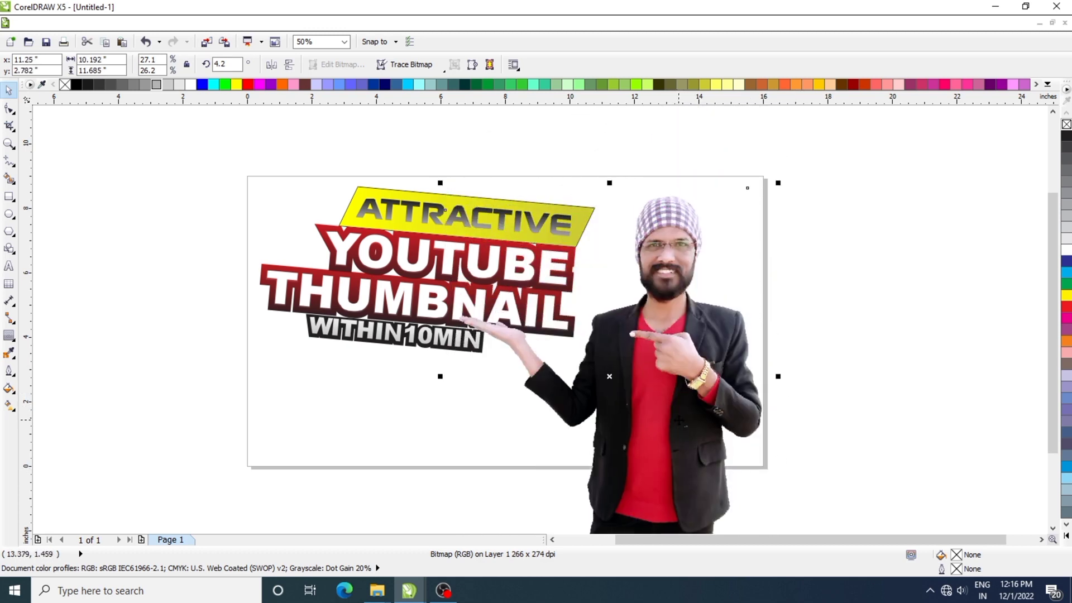
pyautogui.moveTo(679, 419); pyautogui.dragTo(679, 421)
# Draw a rectangle about 18.44 by 5.65 inches with its top on the page's bottom edge, covering the photo's overhang, and fill it #999933.
pyautogui.moveTo(1053, 406); pyautogui.dragTo(1055, 475)
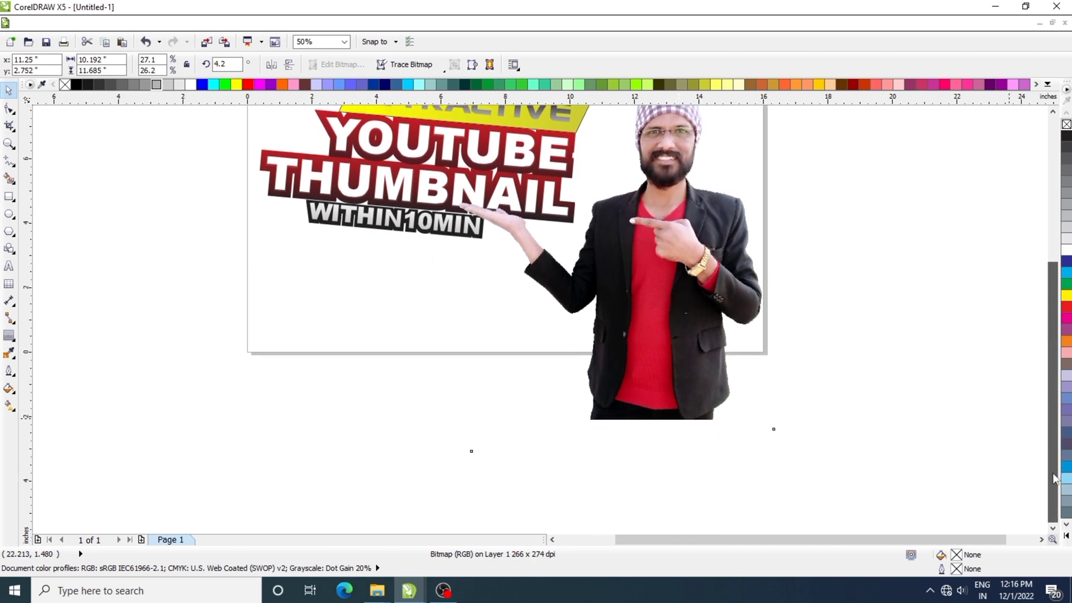
pyautogui.click(304, 285)
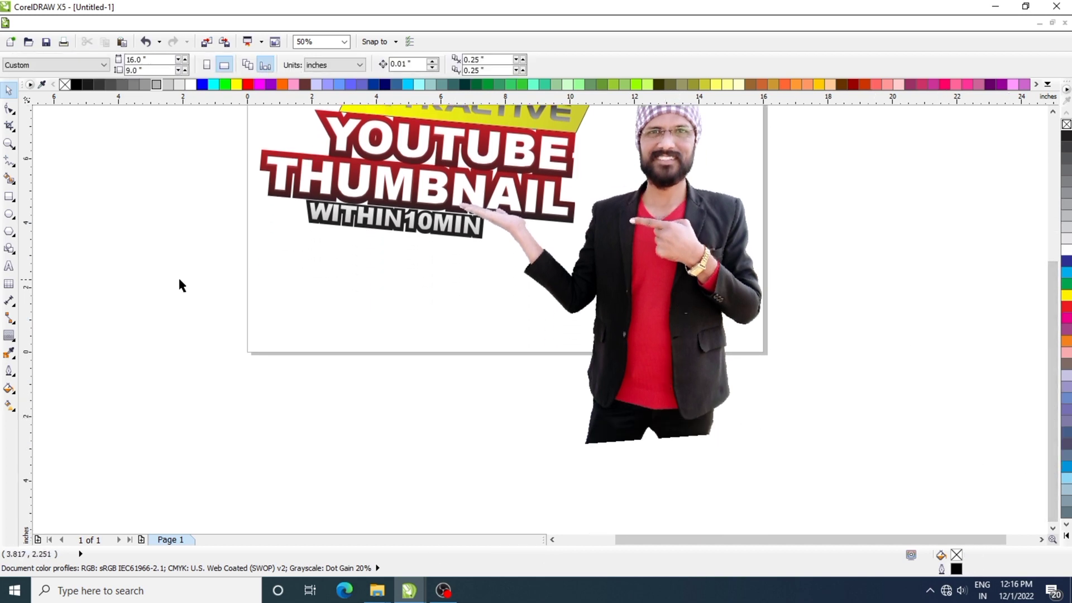
pyautogui.click(9, 196)
pyautogui.moveTo(281, 307)
pyautogui.mouseDown()
pyautogui.moveTo(528, 426)
pyautogui.moveTo(821, 466)
pyautogui.moveTo(875, 489)
pyautogui.mouseUp()
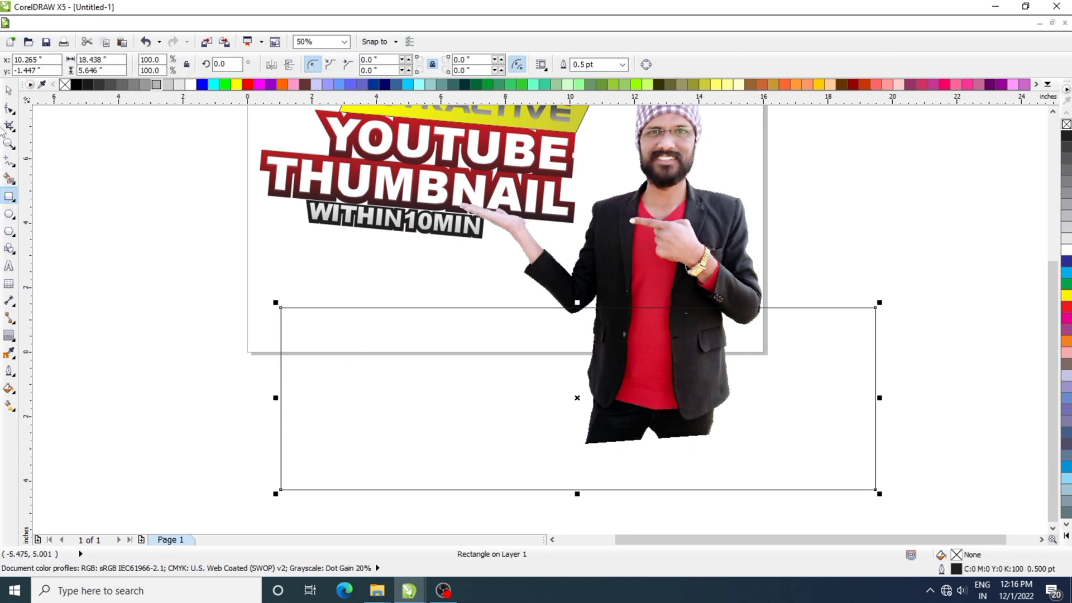
pyautogui.click(9, 90)
pyautogui.moveTo(805, 372); pyautogui.dragTo(808, 415)
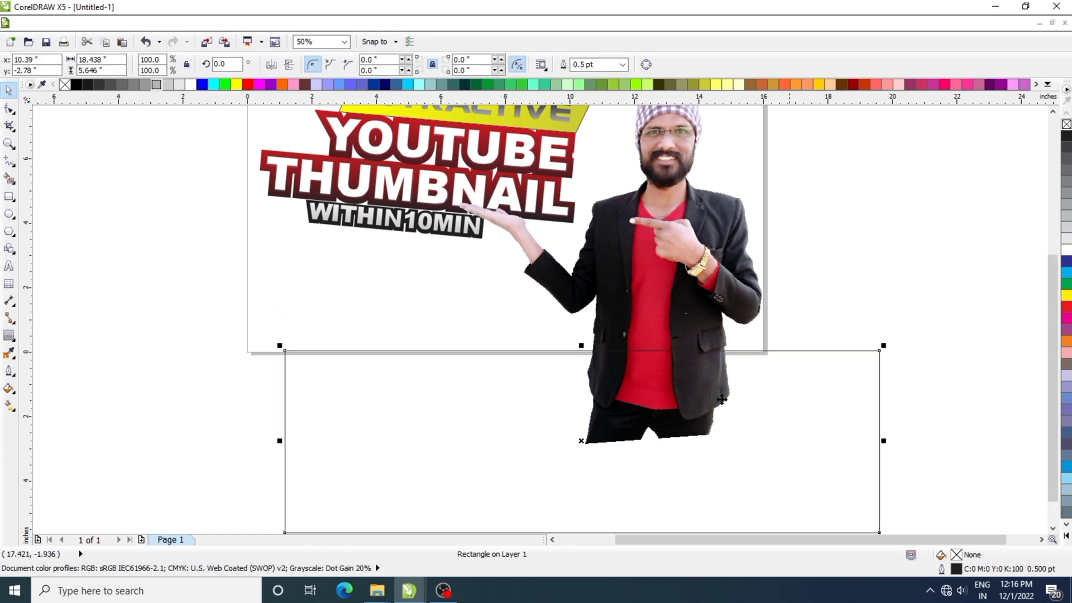
pyautogui.click(693, 84)
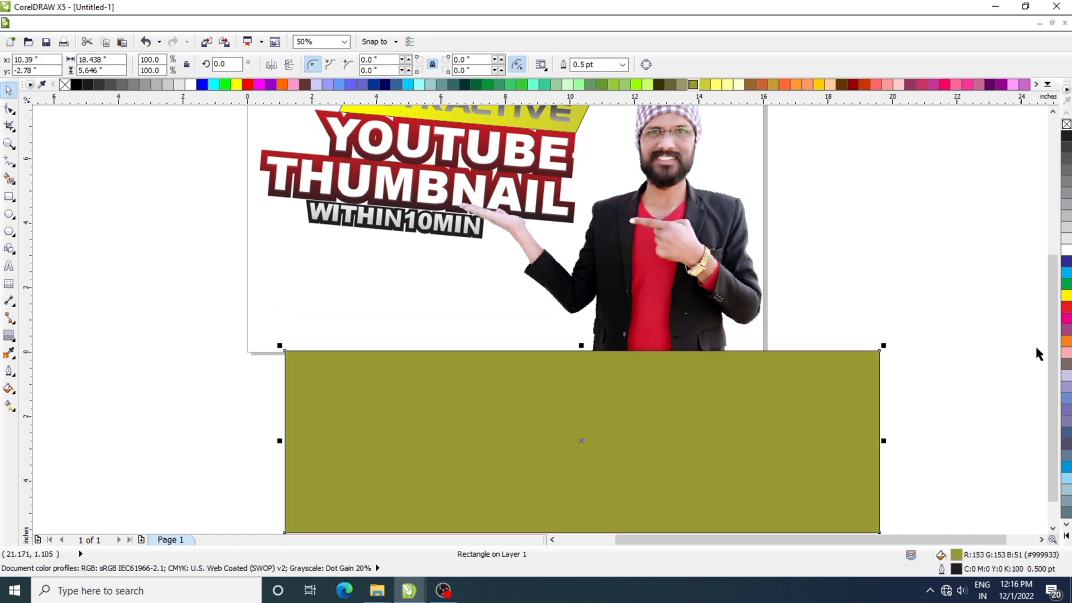
# Trim the man's photo with the olive rectangle along the page's bottom edge, and delete the rectangle.
pyautogui.moveTo(1049, 345); pyautogui.dragTo(1049, 365)
pyautogui.scroll(-1, 906, 331)
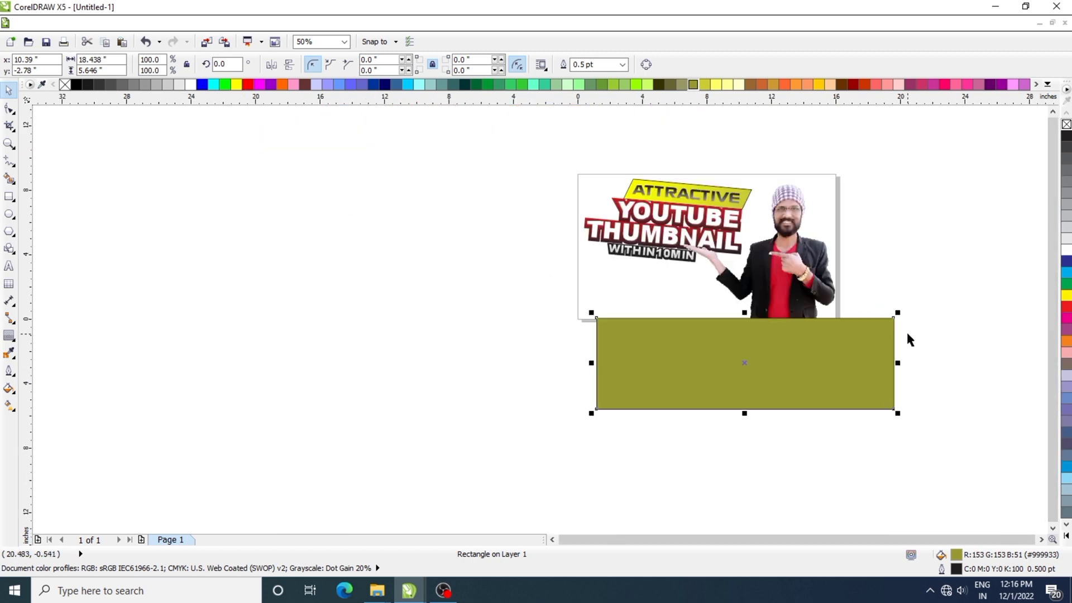
pyautogui.press('Escape')
pyautogui.click(815, 375)
pyautogui.keyDown('shift'); pyautogui.click(805, 277); pyautogui.keyUp('shift')
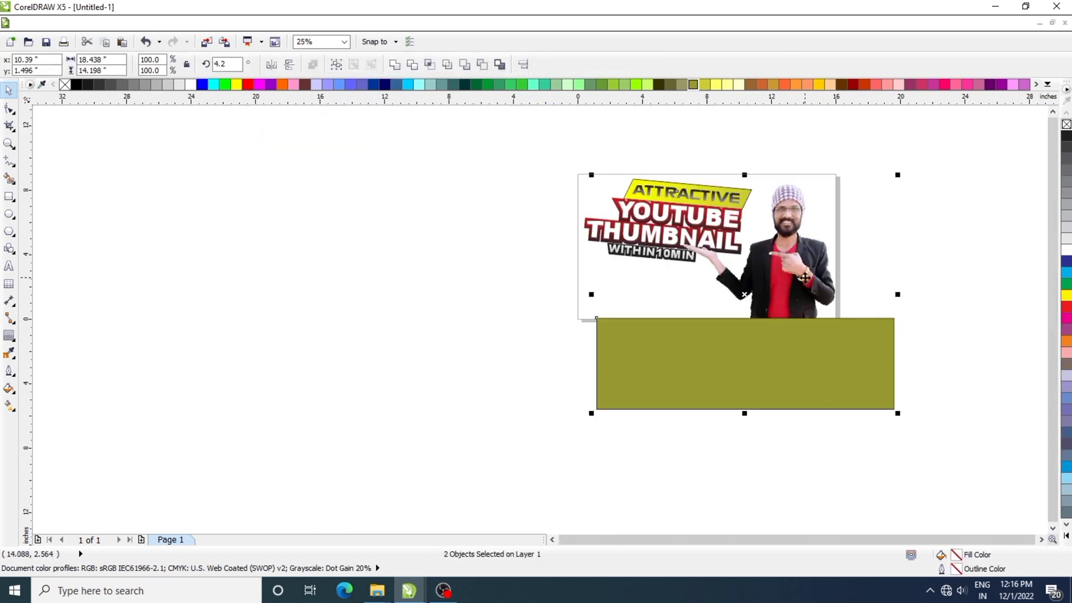
pyautogui.click(412, 65)
pyautogui.click(863, 362)
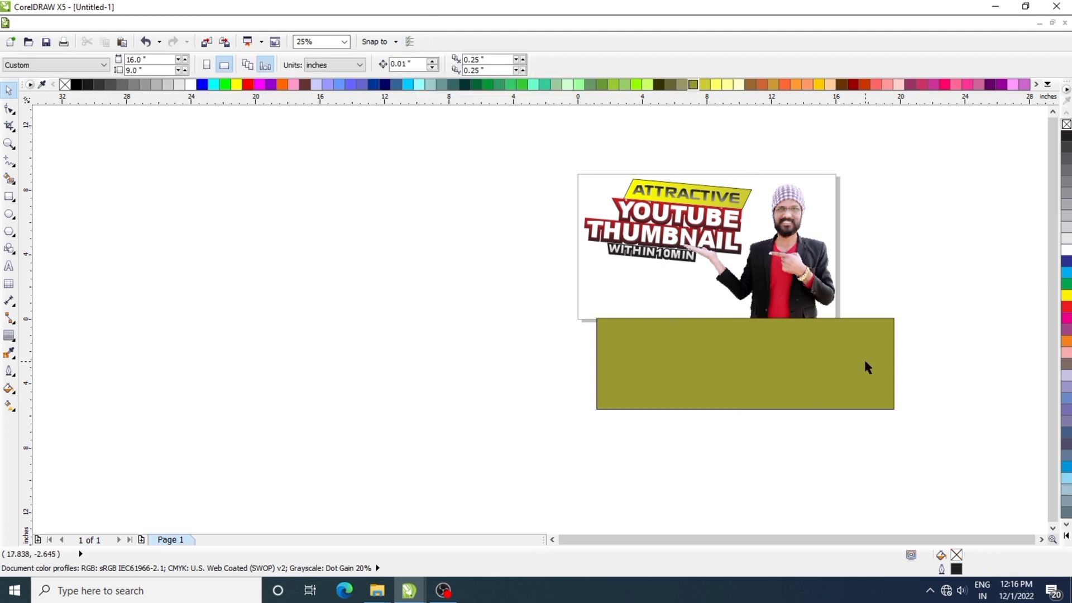
pyautogui.moveTo(863, 362); pyautogui.dragTo(785, 440)
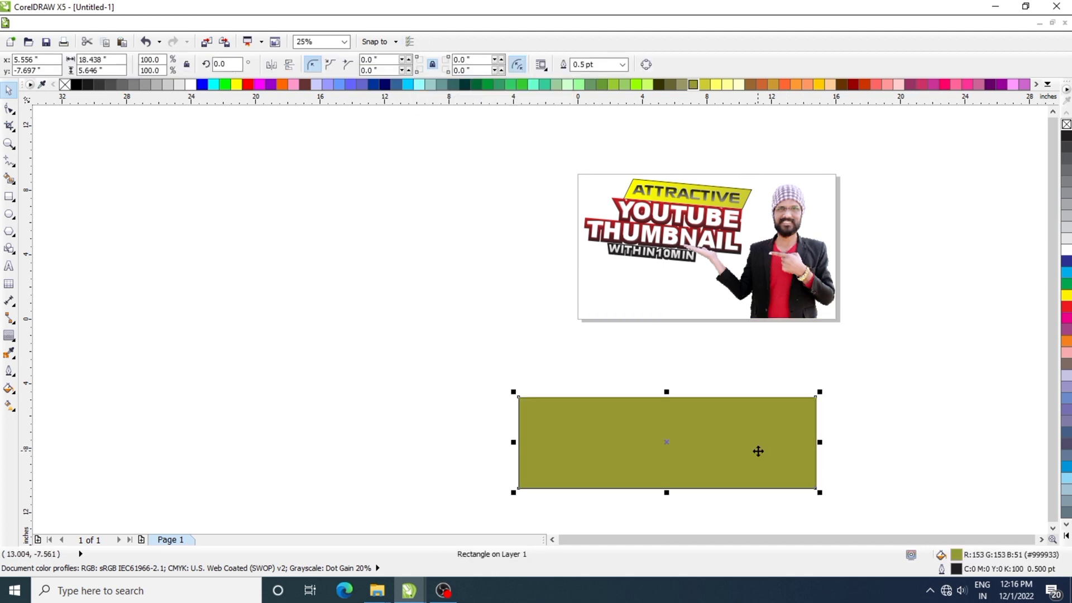
pyautogui.press('Delete')
# Bring the grouped title to the front so that it sits over the man's open hand.
pyautogui.click(808, 318)
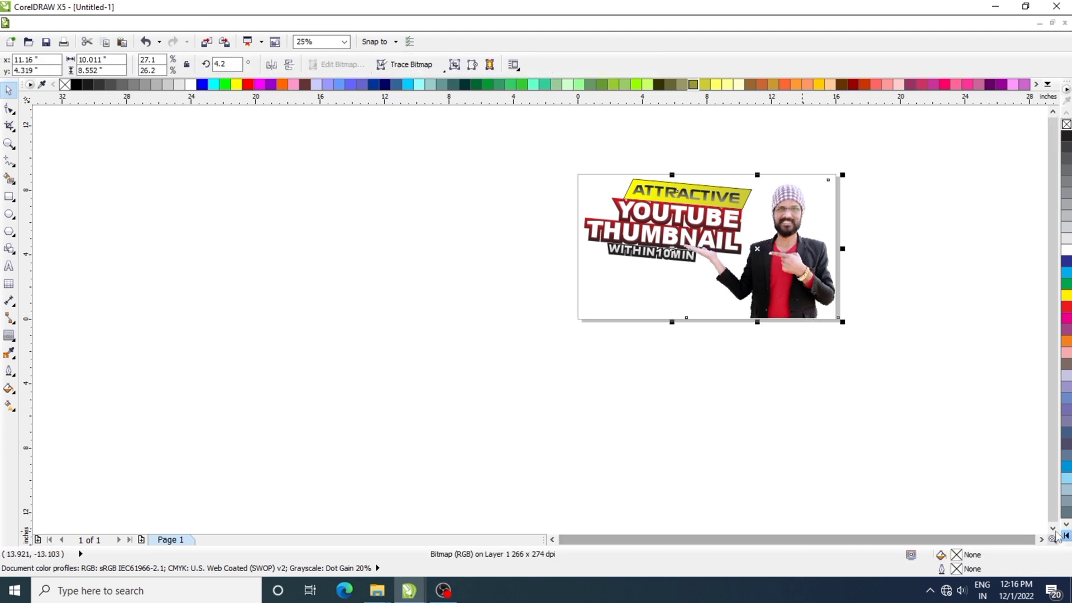
pyautogui.hscroll(3, 694, 228)
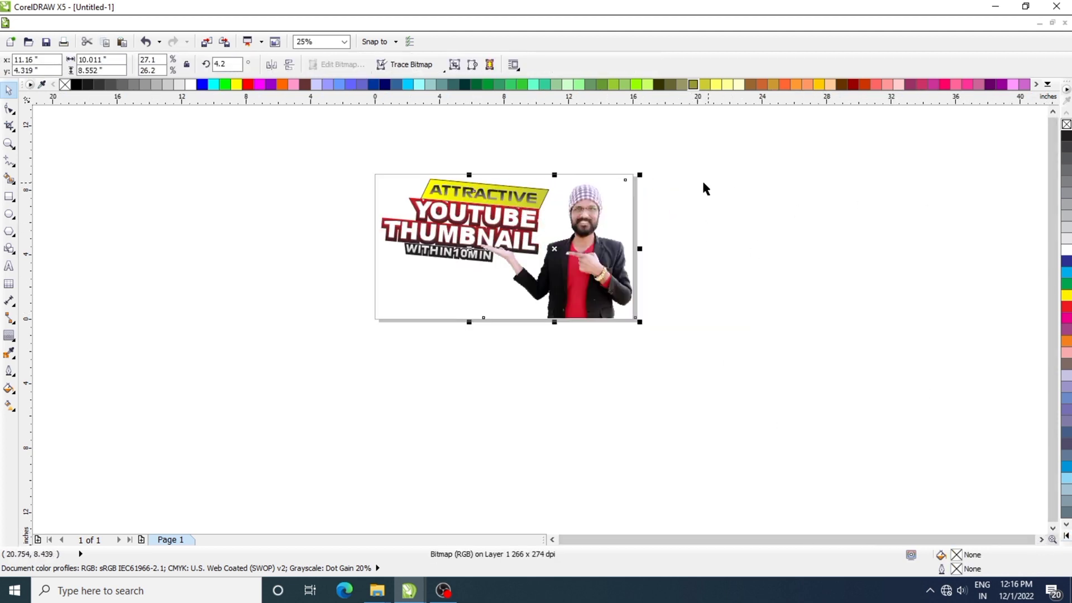
pyautogui.scroll(2, 596, 182)
pyautogui.click(778, 341)
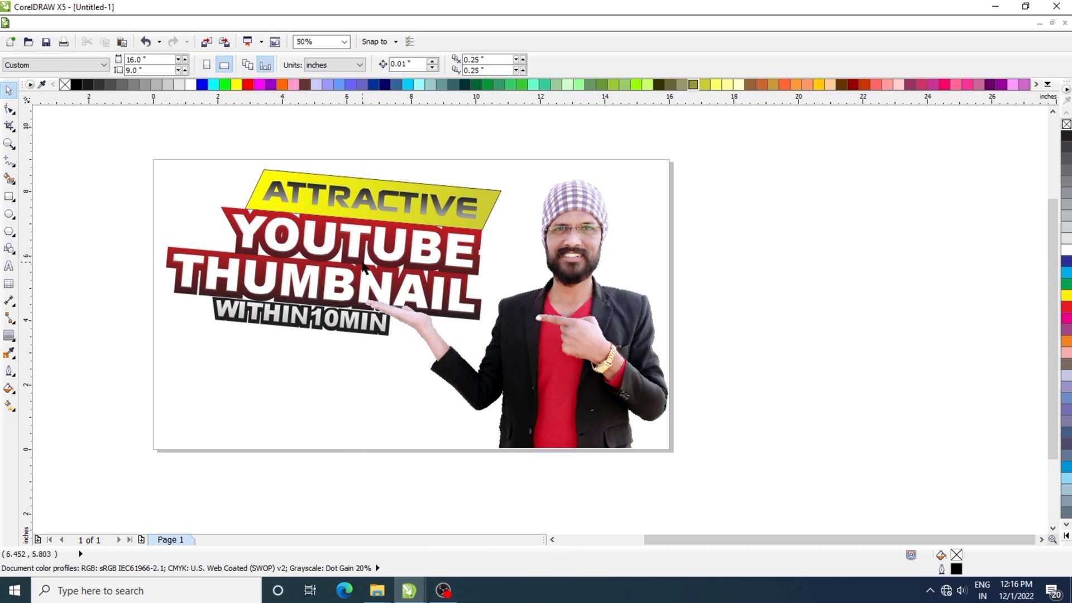
pyautogui.click(326, 272)
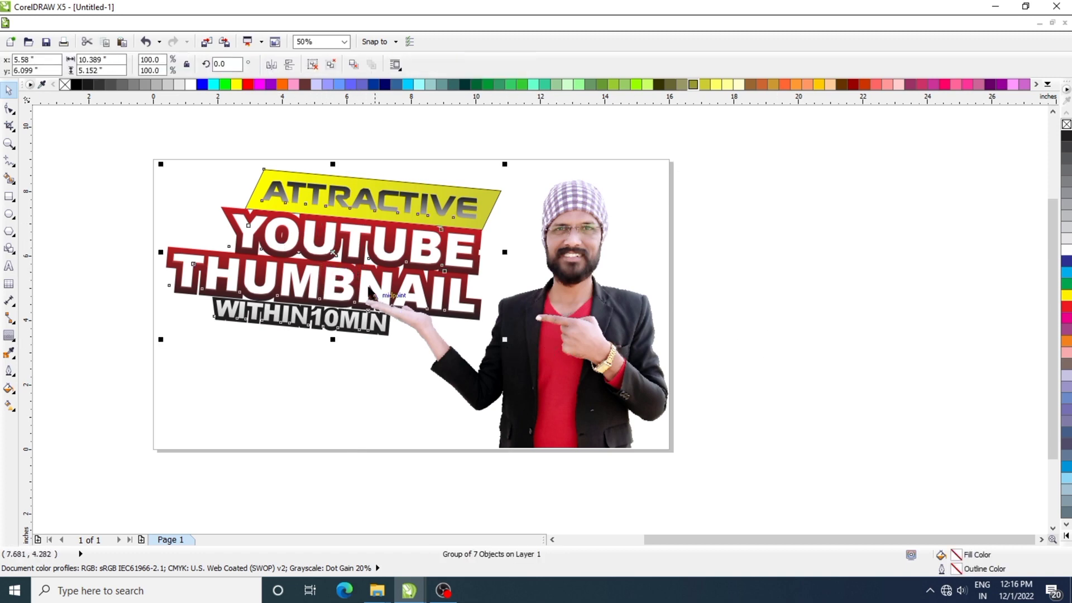
pyautogui.hotkey('shift', 'pageup')
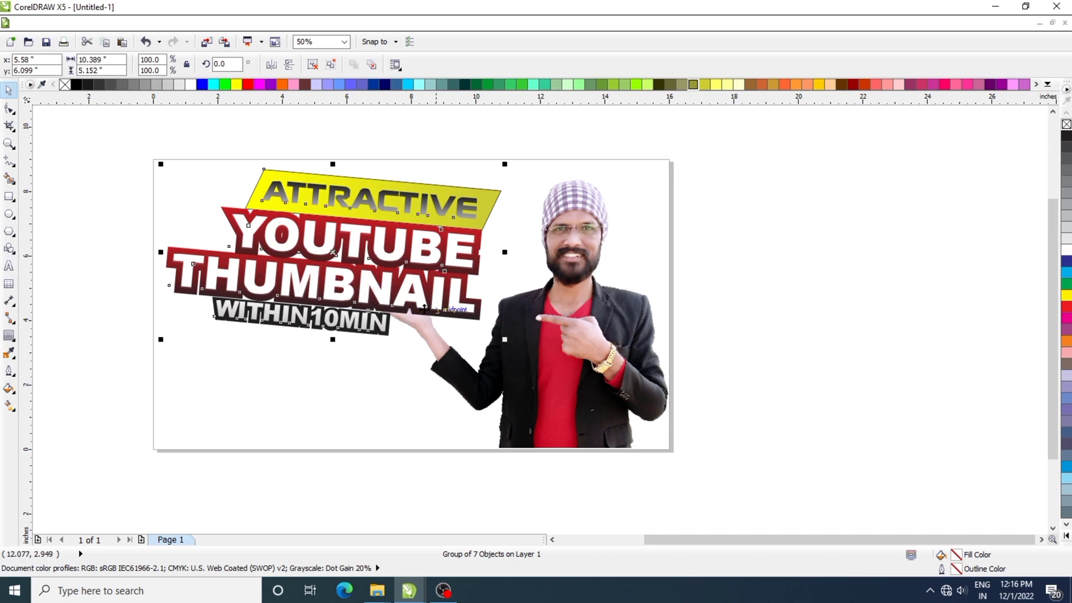
# Stretch the grouped title to about 10.73 by 5.6 inches and shift it slightly up and left.
pyautogui.click(296, 253)
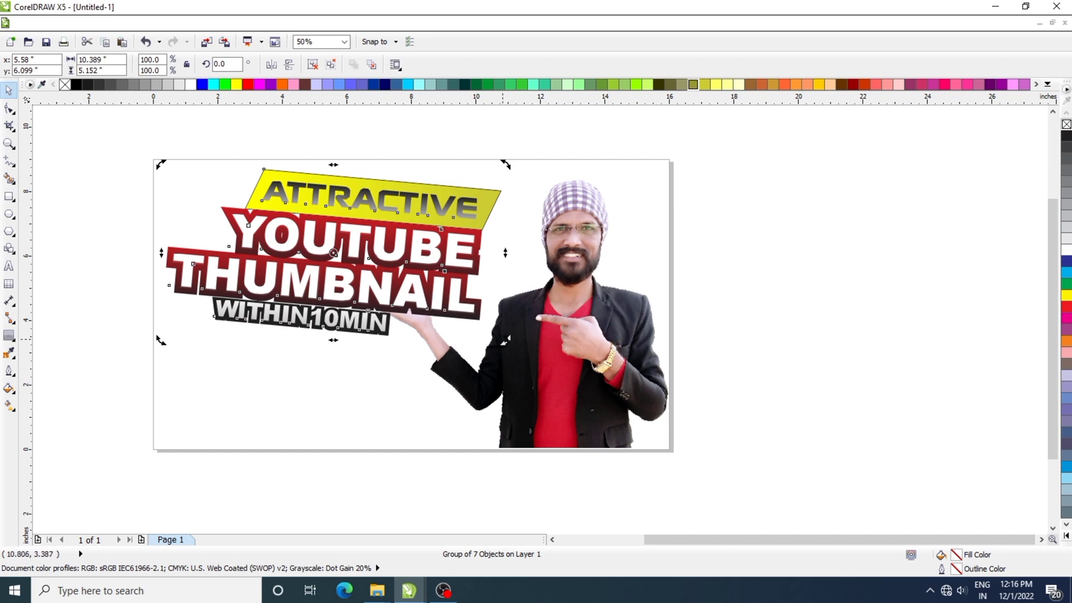
pyautogui.moveTo(333, 339); pyautogui.dragTo(325, 355)
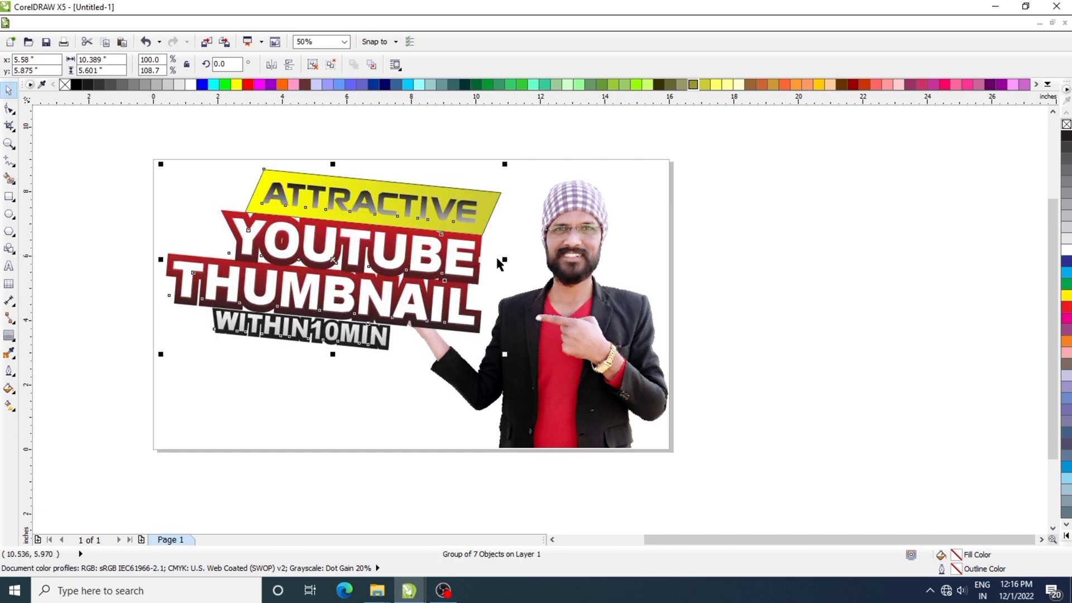
pyautogui.moveTo(503, 263); pyautogui.dragTo(515, 262)
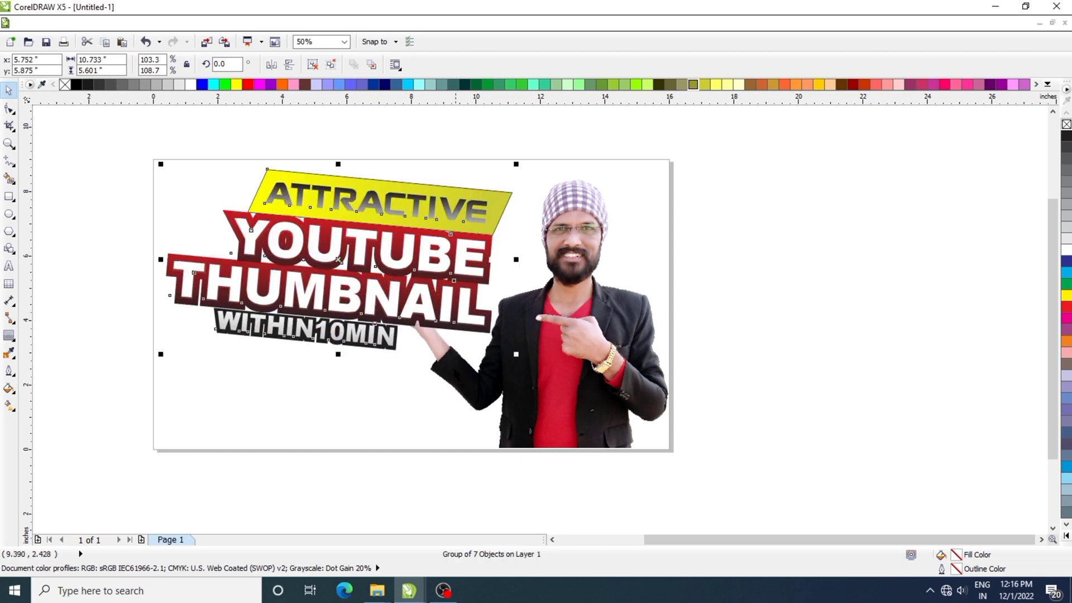
pyautogui.moveTo(399, 302); pyautogui.dragTo(389, 285)
# Reposition the man's photo to about x 11.3, y 4.06 inches and the grouped title to about x 5.44, y 6.06 inches.
pyautogui.click(480, 351)
pyautogui.click(561, 388)
pyautogui.moveTo(560, 387); pyautogui.dragTo(568, 389)
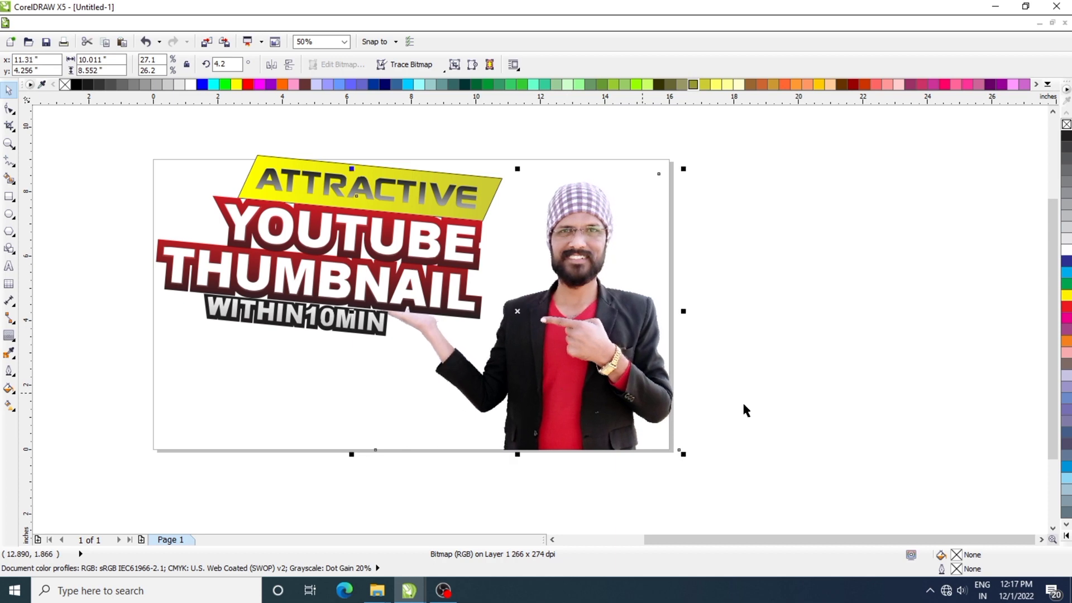
pyautogui.press('Escape')
pyautogui.click(355, 254)
pyautogui.moveTo(310, 270); pyautogui.dragTo(311, 279)
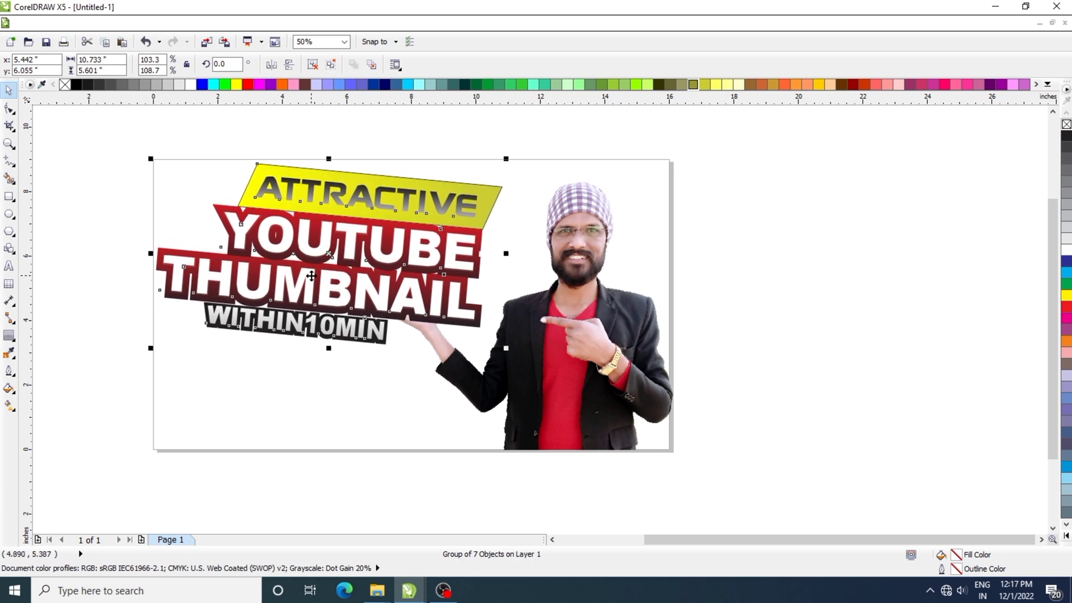
pyautogui.click(606, 415)
pyautogui.moveTo(607, 416); pyautogui.dragTo(603, 416)
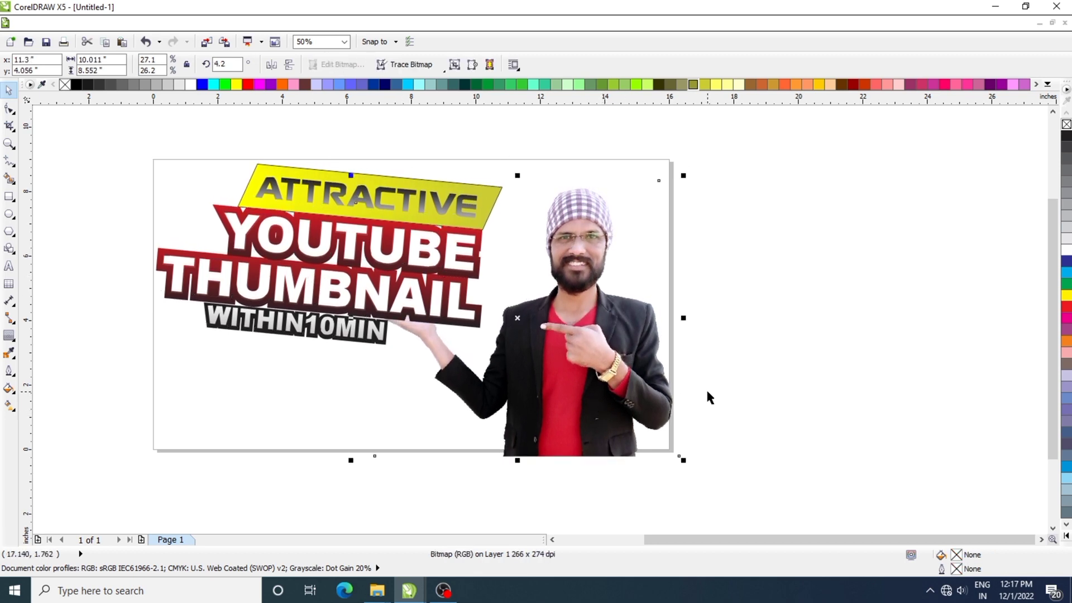
pyautogui.click(149, 354)
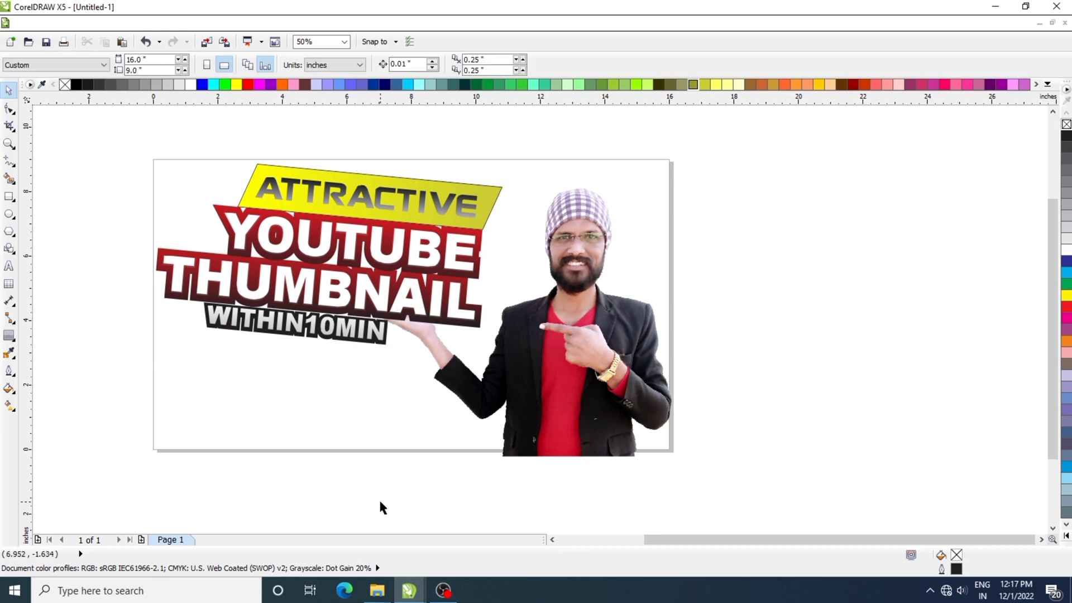
# Draw a rectangle about 16.19 by 2.35 inches along the page's bottom edge, across the part of the photo that overhangs it.
pyautogui.click(8, 195)
pyautogui.moveTo(297, 450); pyautogui.dragTo(819, 526)
pyautogui.click(9, 90)
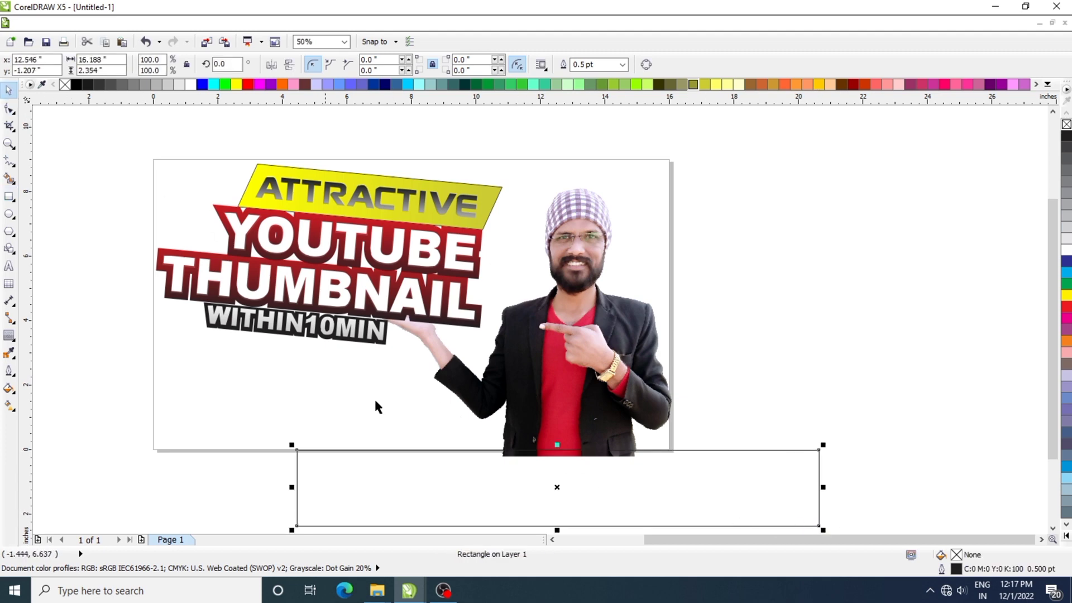
# Trim the overhanging bottom of the man's photo with the drawn rectangle and delete the rectangle.
pyautogui.keyDown('shift'); pyautogui.click(584, 339); pyautogui.keyUp('shift')
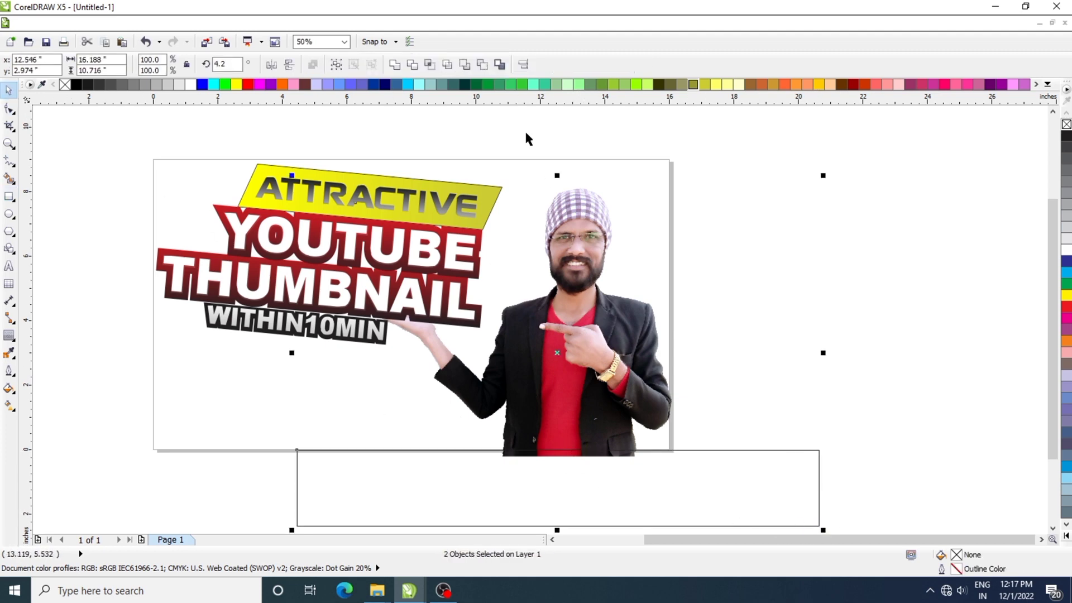
pyautogui.click(430, 64)
pyautogui.click(767, 476)
pyautogui.press('Delete')
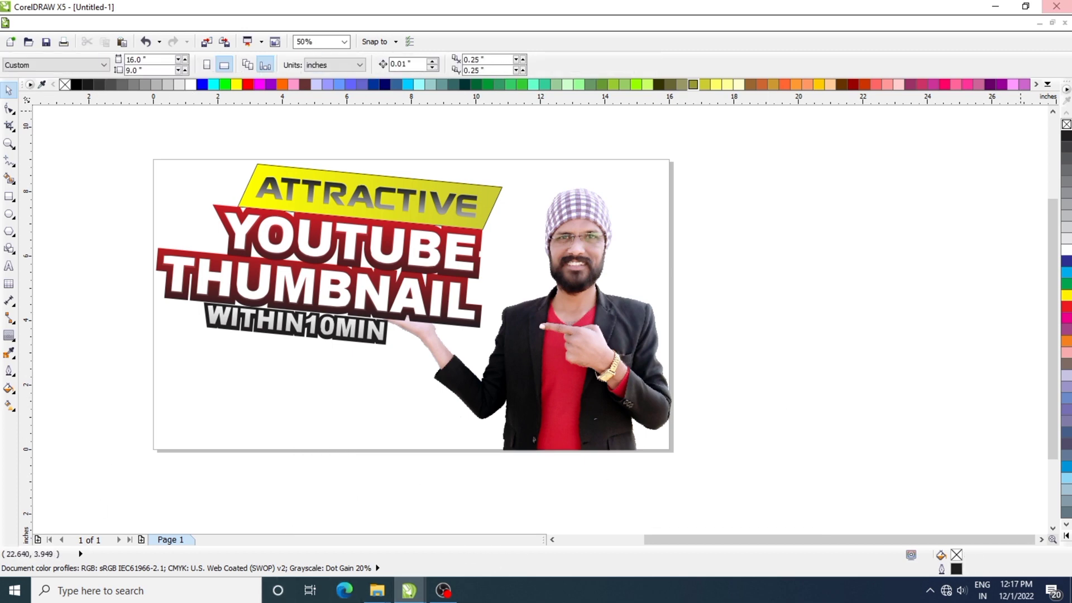
# Place the red and yellow badge image, about 3.35 by 3.04 inches, in the empty area below the title.
pyautogui.click(994, 6)
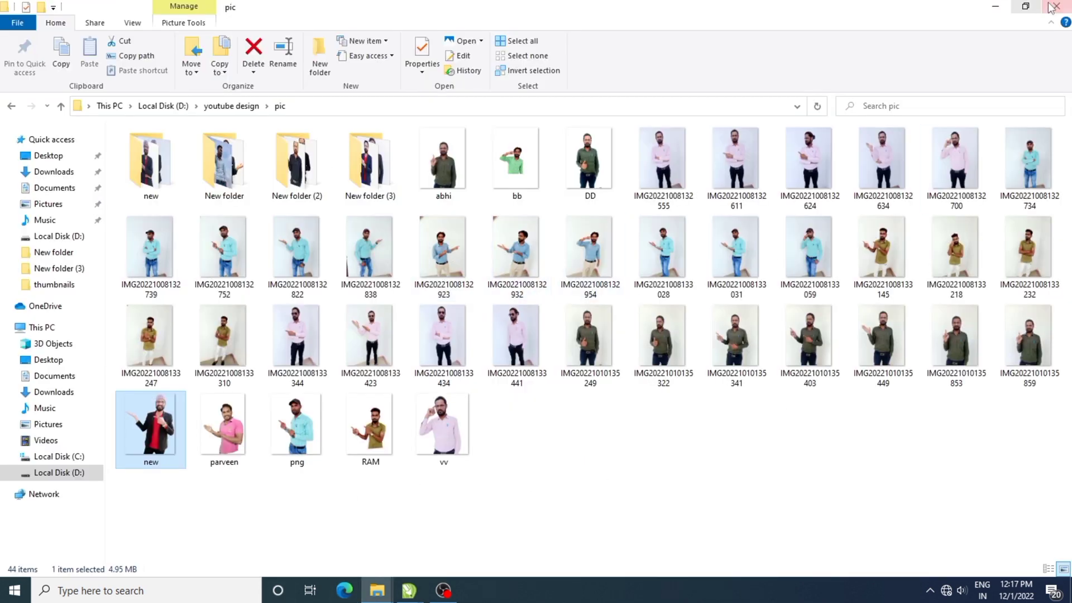
pyautogui.click(995, 7)
pyautogui.moveTo(228, 302); pyautogui.dragTo(330, 449)
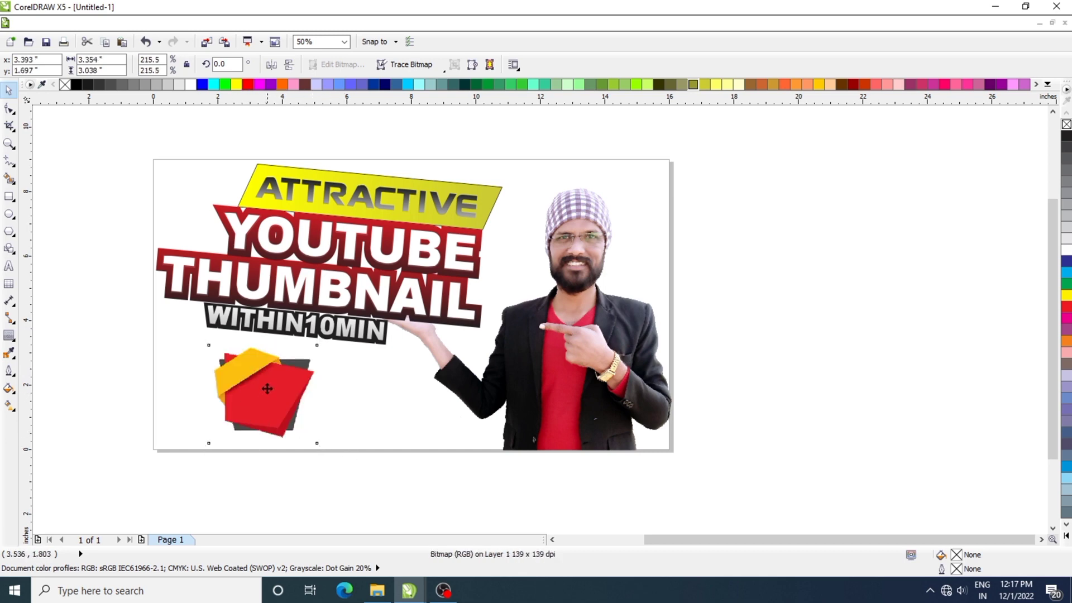
pyautogui.moveTo(268, 395); pyautogui.dragTo(263, 388)
pyautogui.click(196, 431)
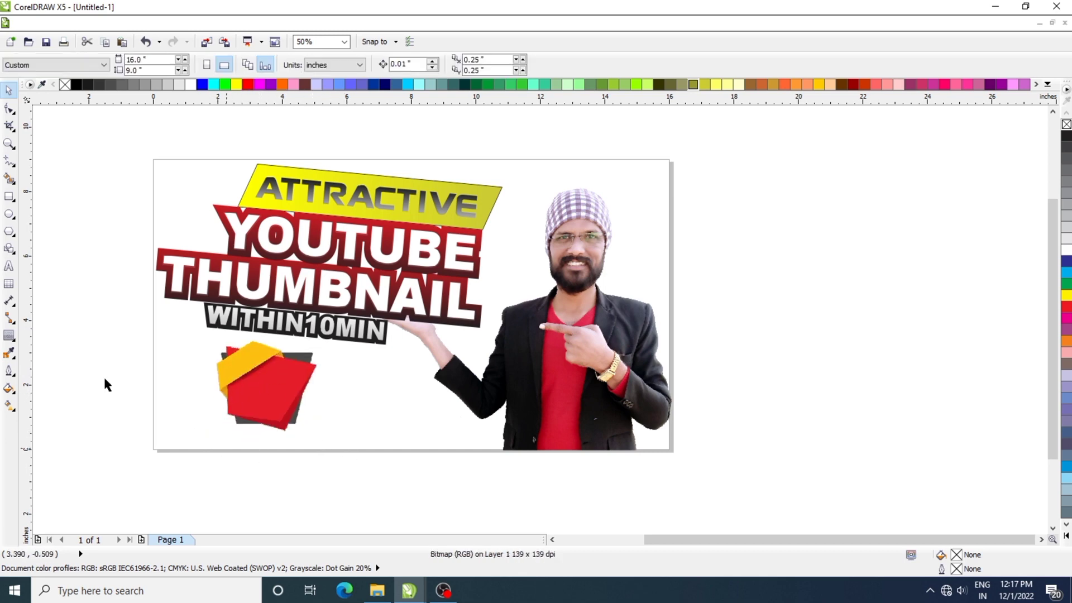
# Add the centred two-line text WATCH NOW below the page and enlarge it to about 45 pt.
pyautogui.click(9, 266)
pyautogui.click(600, 514)
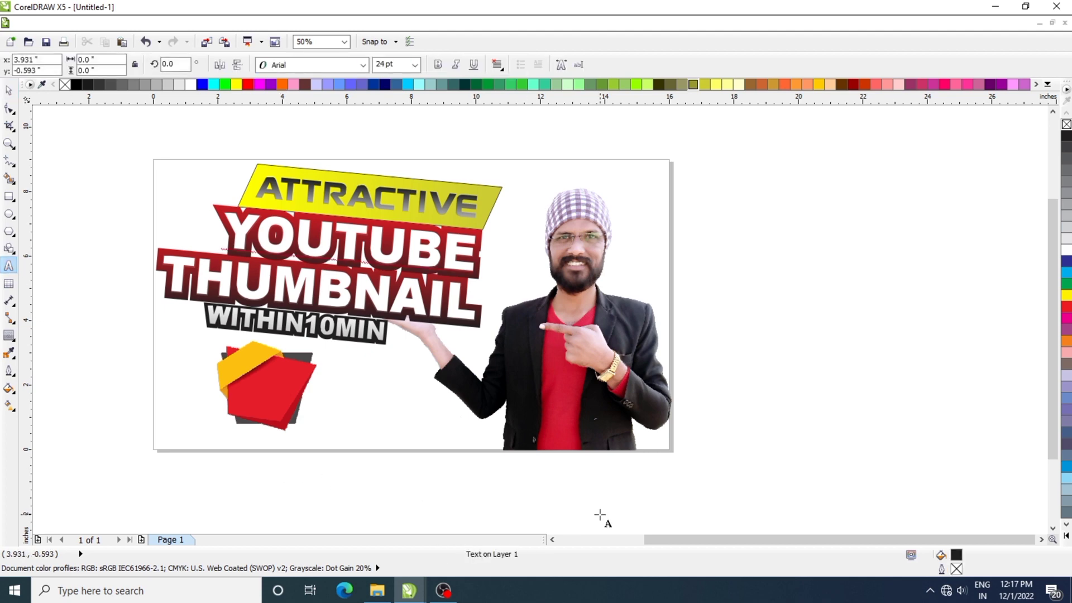
pyautogui.write('WATCH NOW')
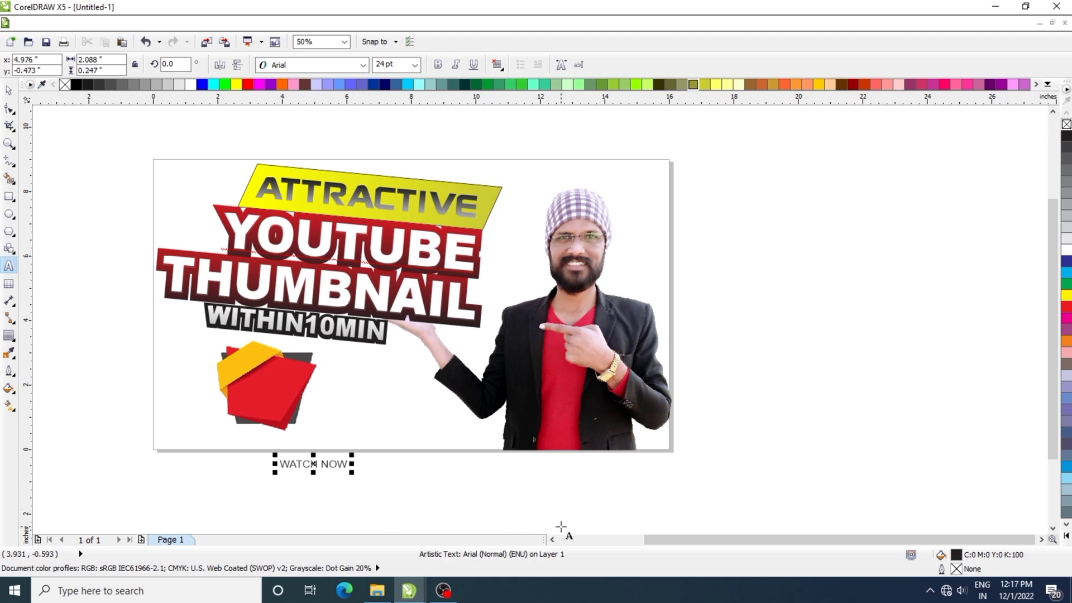
pyautogui.press('Return')
pyautogui.hotkey('ctrl', 'e')
pyautogui.click(8, 90)
pyautogui.moveTo(322, 484); pyautogui.dragTo(355, 501)
pyautogui.press('Escape')
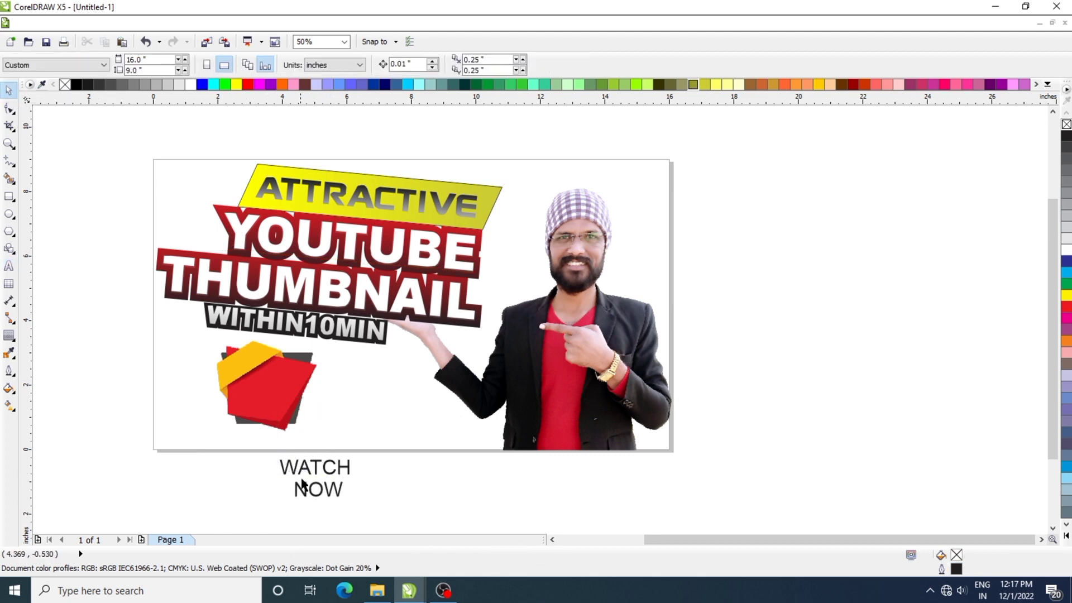
# Set the WATCH NOW text in Bazooka Lys and fit it onto the badge at about 32.4 pt.
pyautogui.moveTo(303, 455); pyautogui.dragTo(261, 374)
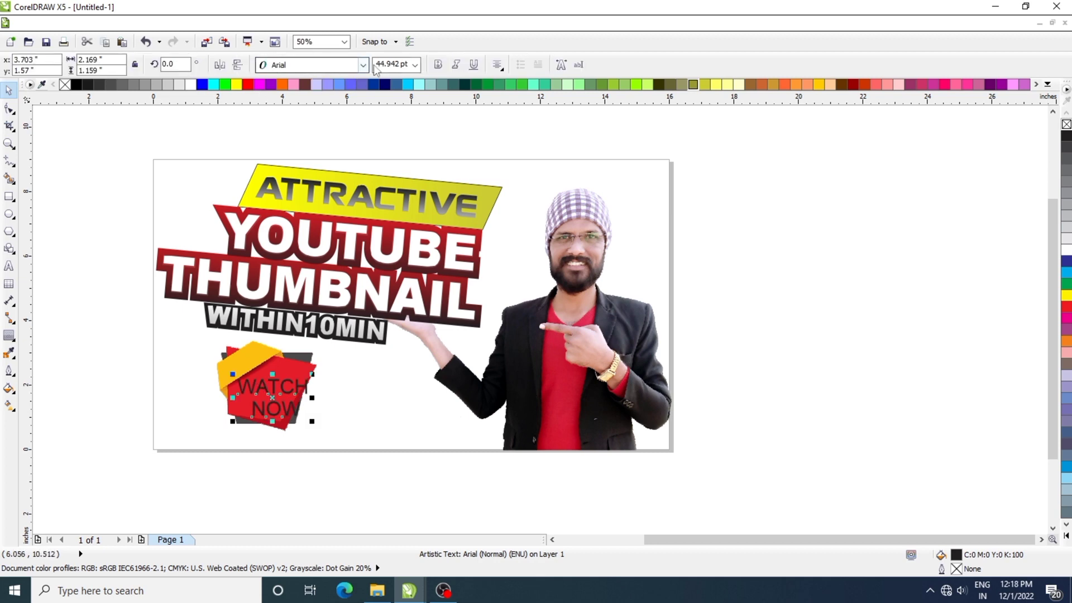
pyautogui.click(363, 65)
pyautogui.click(338, 110)
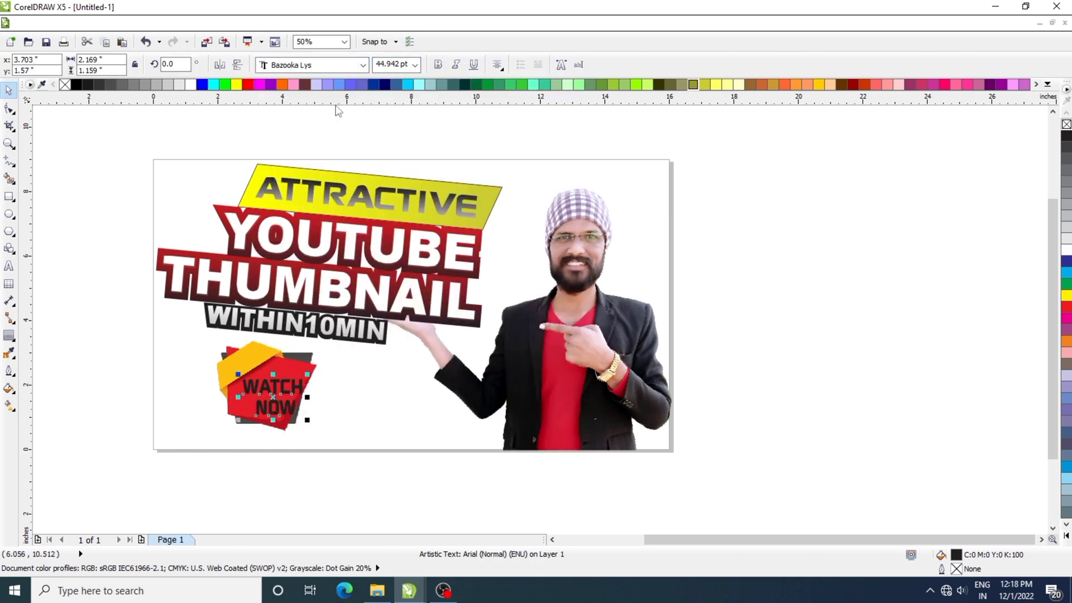
pyautogui.moveTo(274, 420); pyautogui.dragTo(279, 410)
pyautogui.click(279, 410)
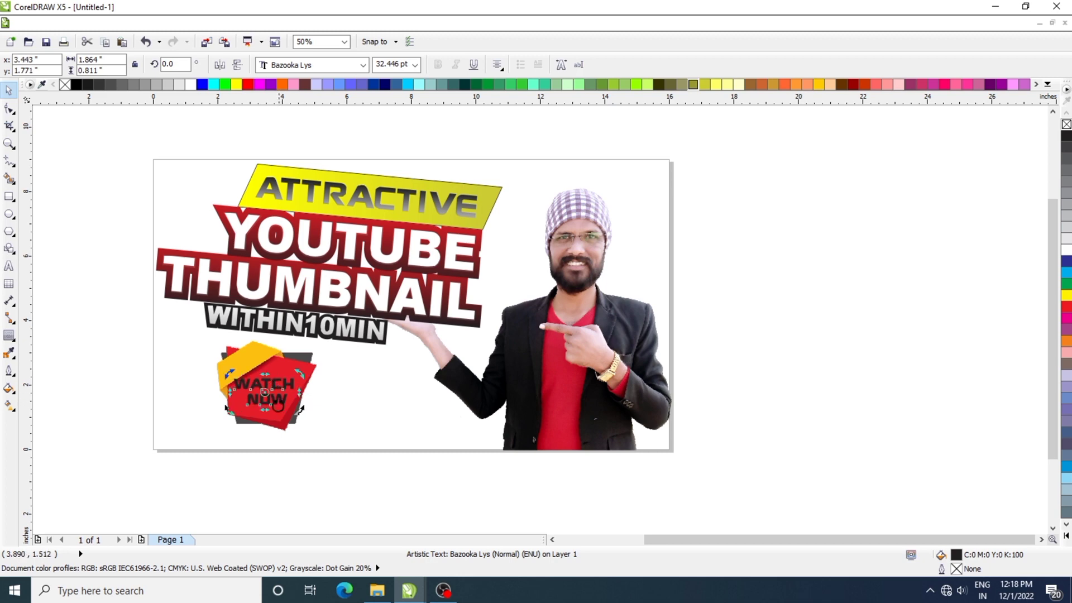
# Rotate the WATCH NOW text about 26.3 degrees to follow the badge's slant and adjust its position on the red area.
pyautogui.scroll(2, 265, 377)
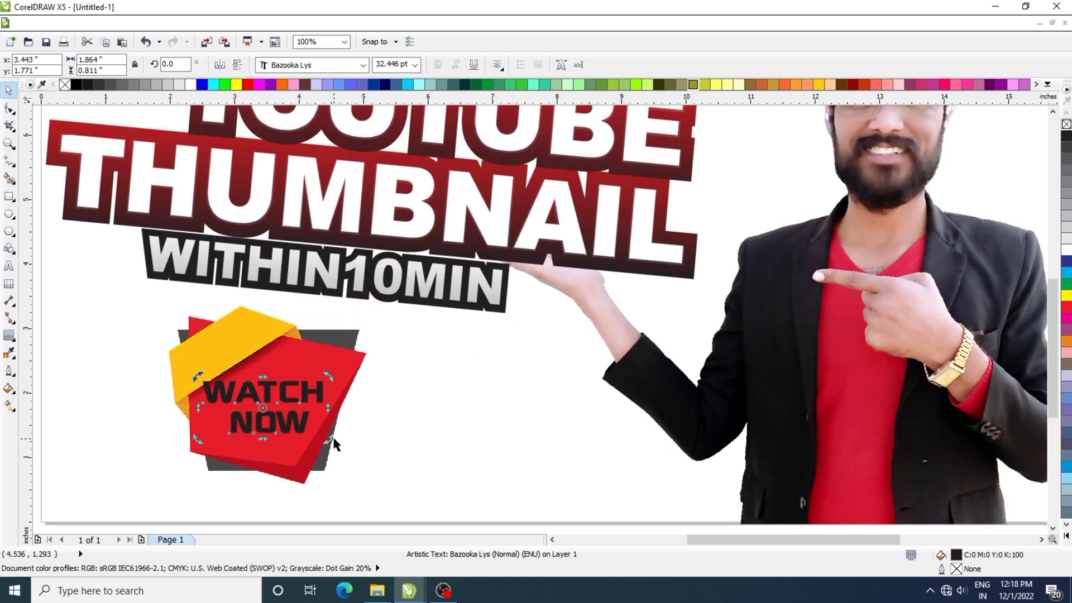
pyautogui.moveTo(326, 440); pyautogui.dragTo(356, 407)
pyautogui.click(284, 386)
pyautogui.click(295, 376)
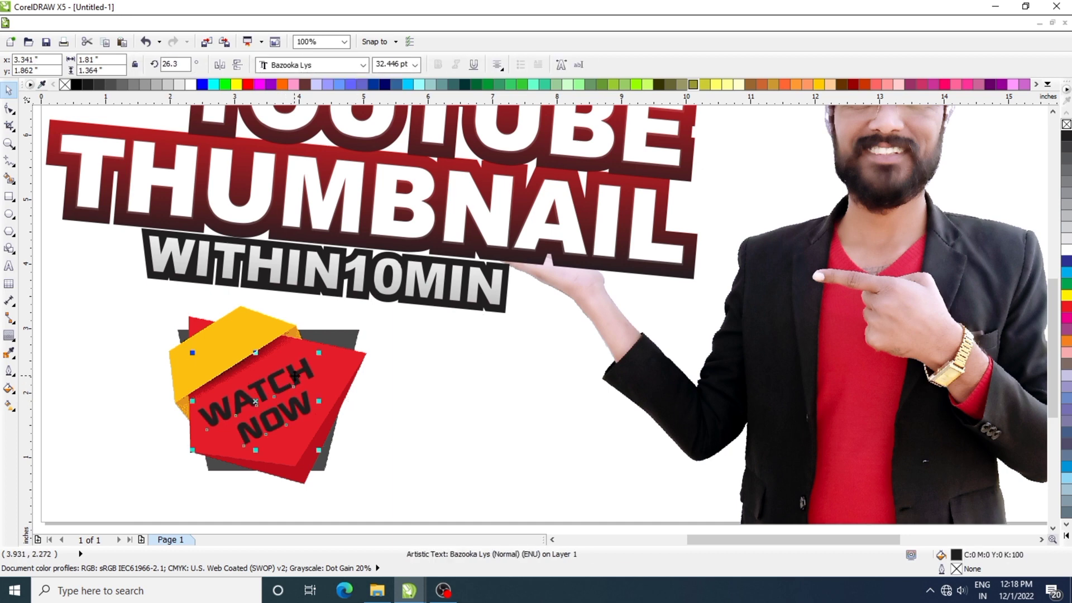
pyautogui.moveTo(255, 431); pyautogui.dragTo(260, 431)
pyautogui.press('Left')
pyautogui.press('Left')
pyautogui.press('Left')
pyautogui.press('Left')
# Fill the WATCH NOW text with white and nudge it to about x 3.415, y 1.832 inches.
pyautogui.click(192, 84)
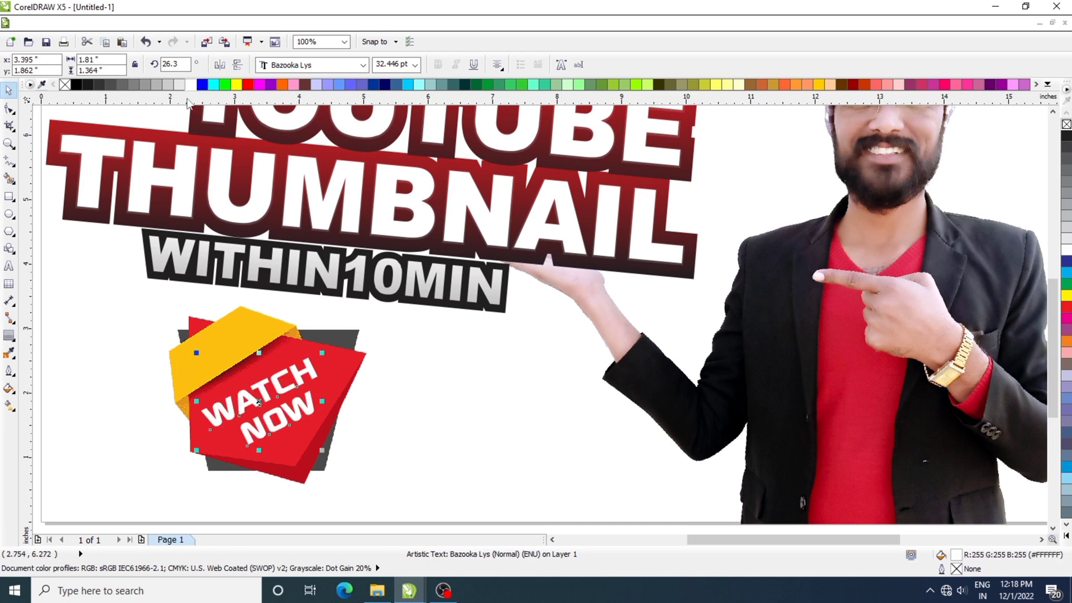
pyautogui.press('Down')
pyautogui.press('Down')
pyautogui.press('Down')
pyautogui.press('Down')
pyautogui.press('Left')
pyautogui.press('Left')
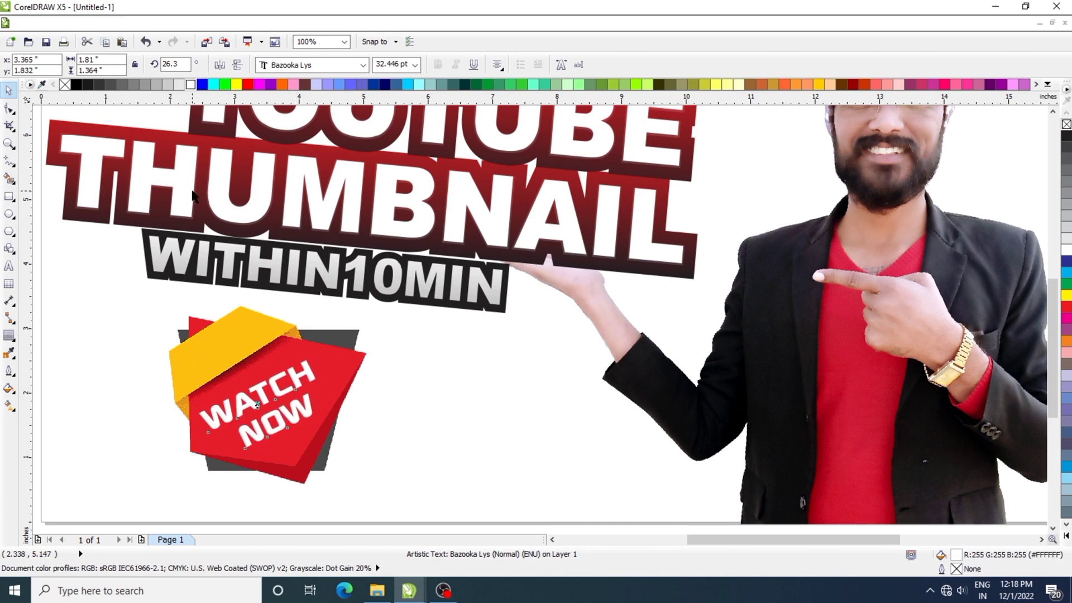
pyautogui.press('Right')
pyautogui.press('Right')
pyautogui.press('Right')
pyautogui.press('Right')
pyautogui.press('Up')
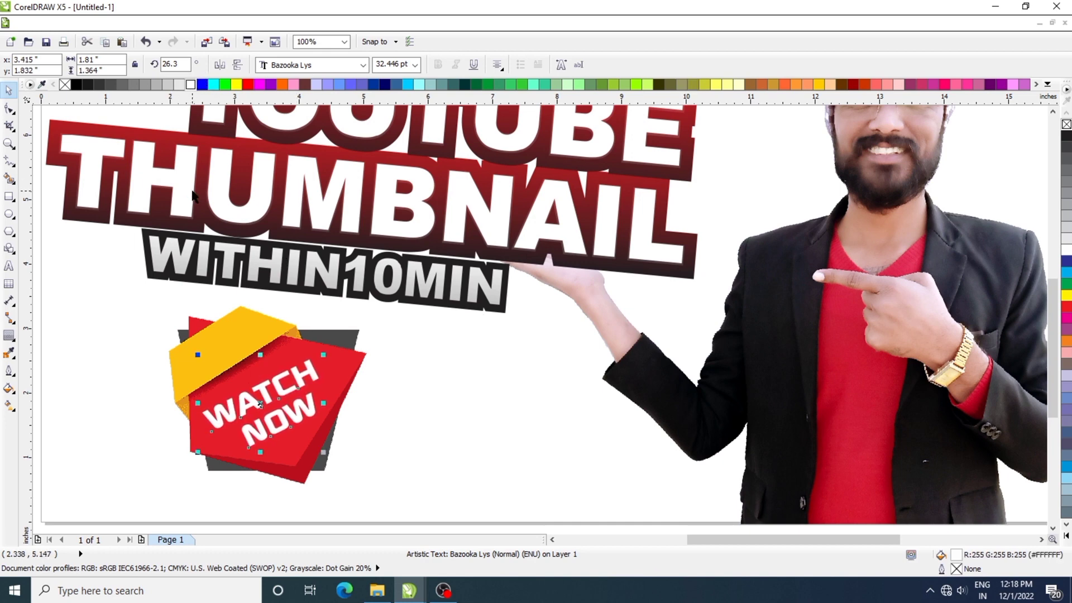
pyautogui.click(428, 413)
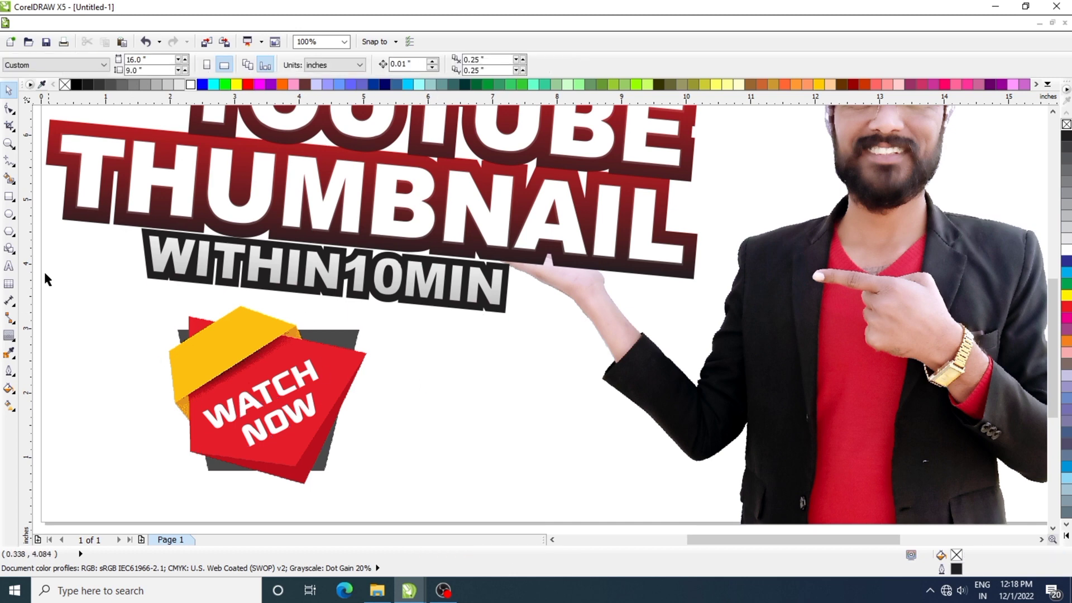
# Draw an ellipse about 0.57 by 0.37 inches on the badge's yellow ribbon with white fill and outline.
pyautogui.click(9, 214)
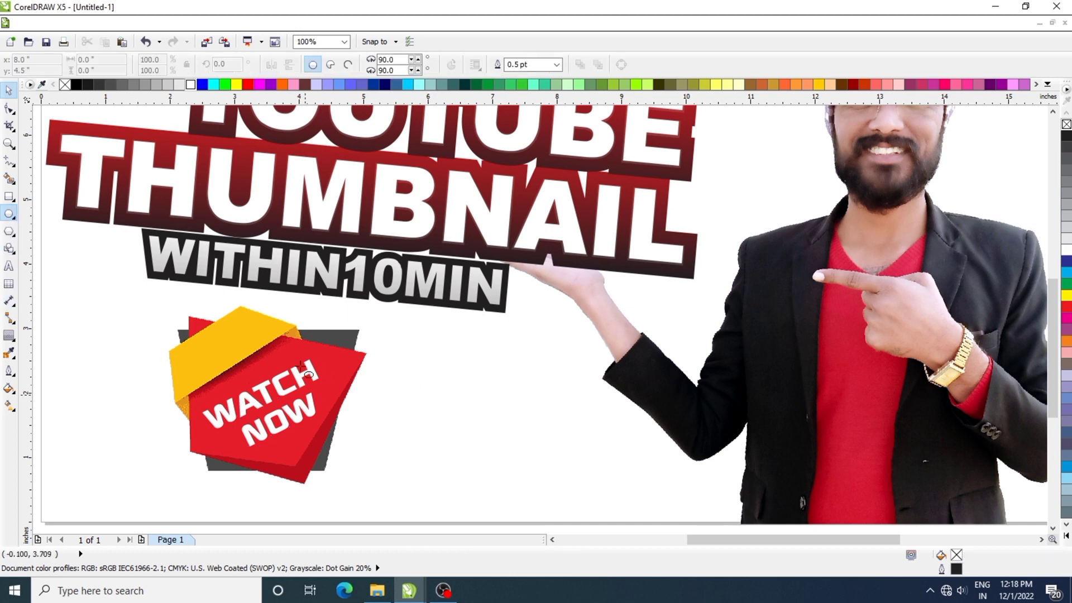
pyautogui.moveTo(208, 335); pyautogui.dragTo(244, 359)
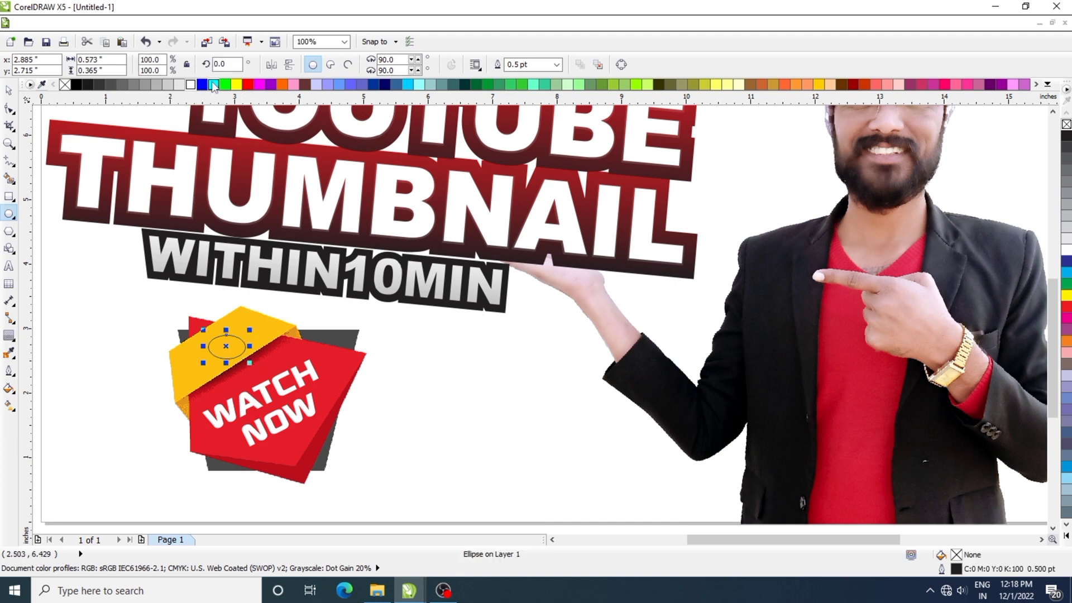
pyautogui.click(191, 85)
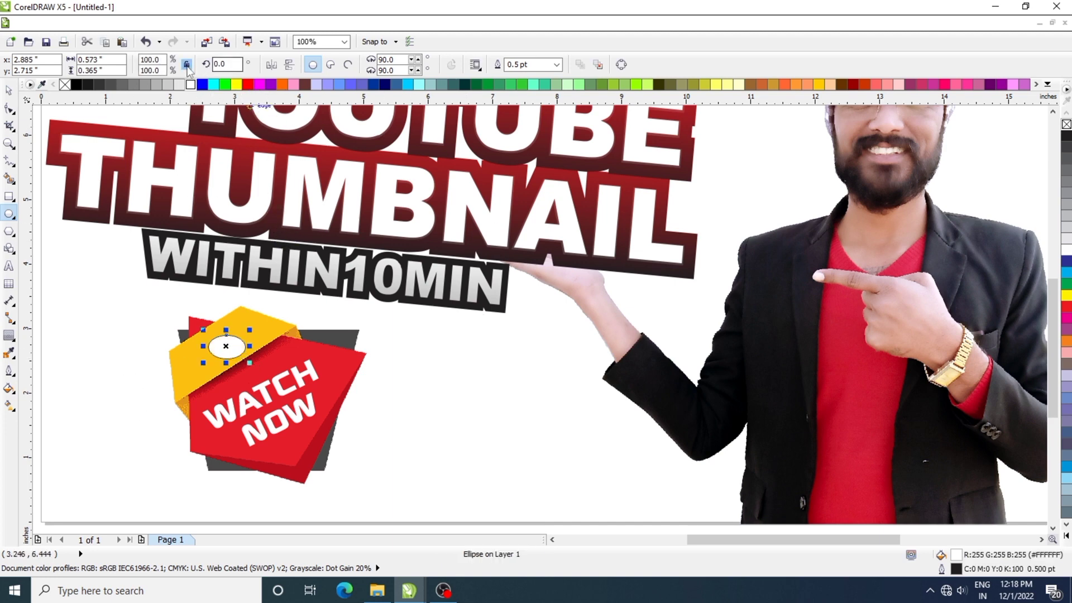
pyautogui.rightClick(191, 85)
# Convert the white ellipse to a 300 dpi CMYK bitmap with anti-aliasing and a transparent background.
pyautogui.click(232, 22)
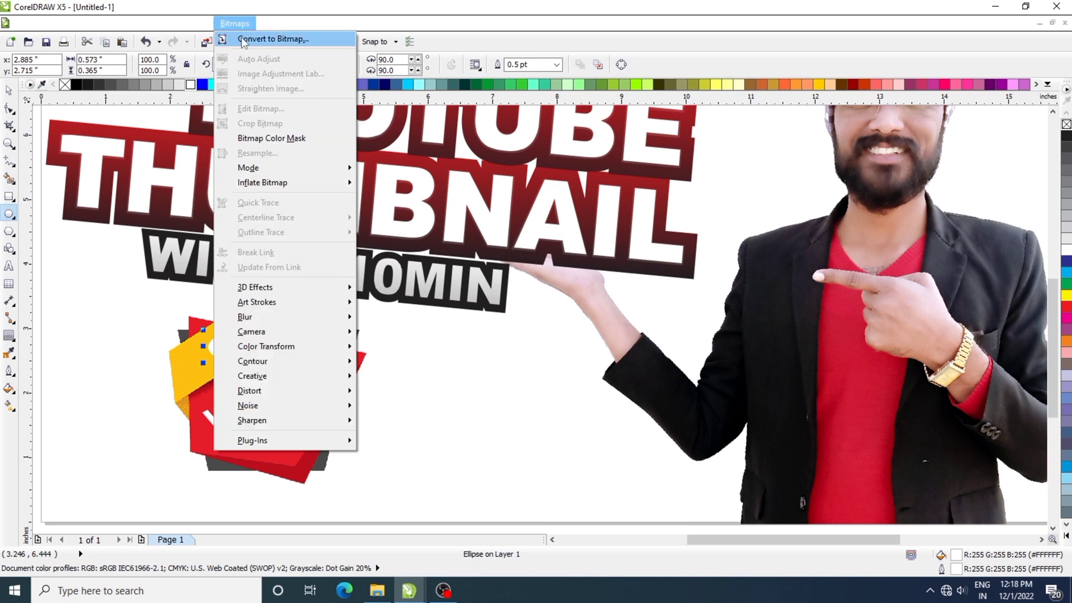
pyautogui.click(241, 38)
pyautogui.click(506, 372)
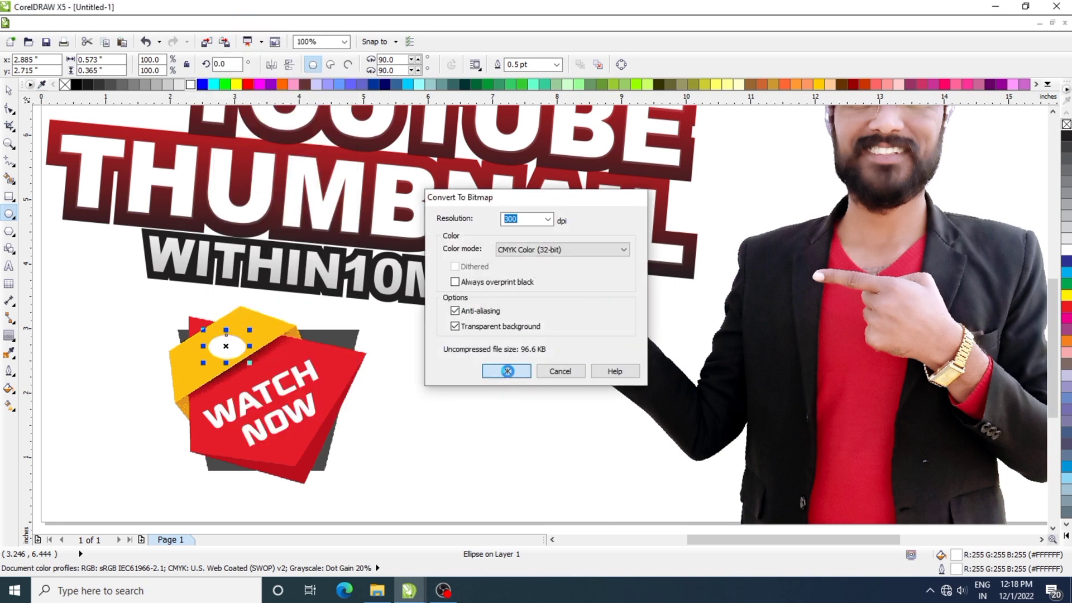
# Apply a Gaussian blur with a 37-pixel radius to the white ellipse bitmap.
pyautogui.click(250, 25)
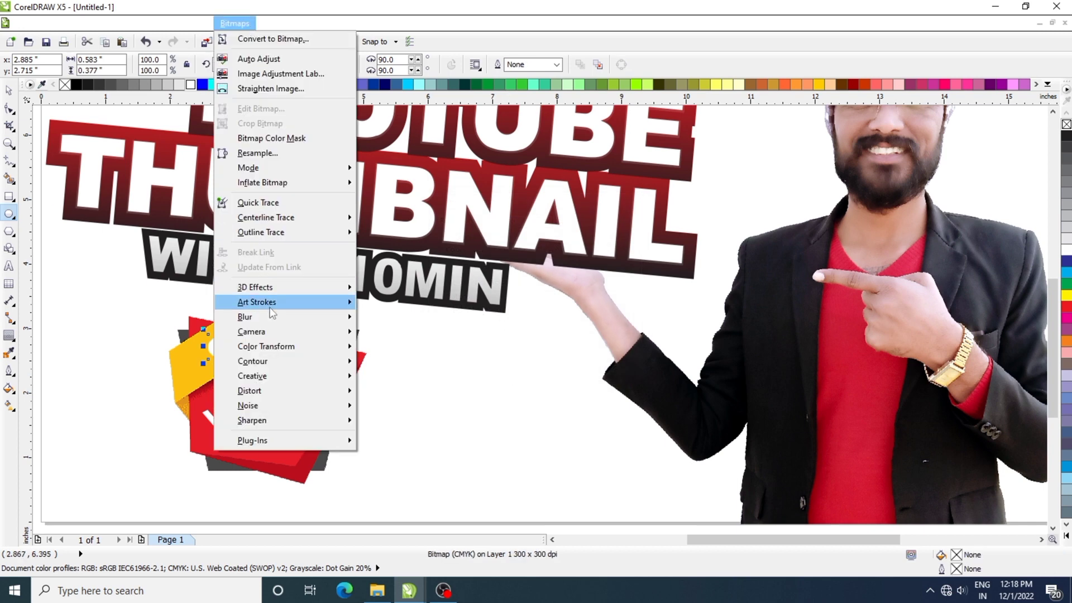
pyautogui.moveTo(276, 317)
pyautogui.click(407, 333)
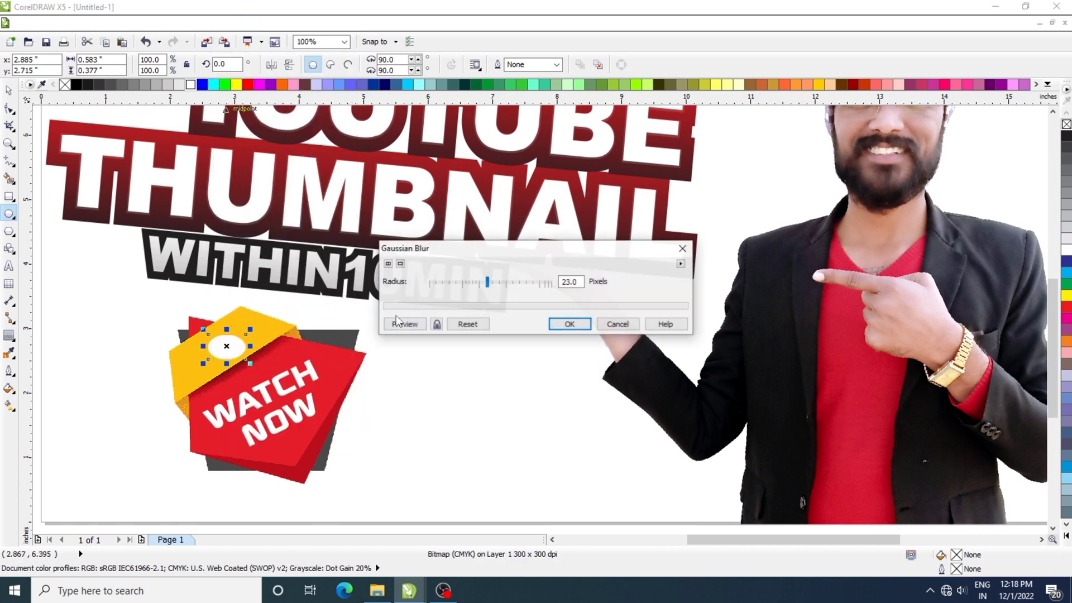
pyautogui.click(401, 324)
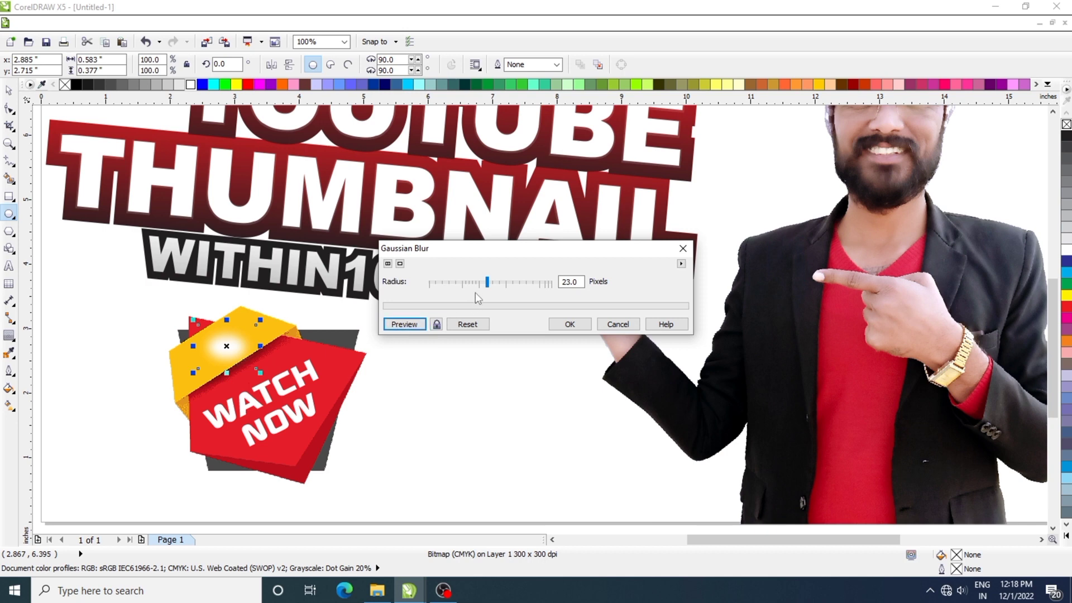
pyautogui.click(491, 286)
pyautogui.click(418, 324)
pyautogui.click(496, 283)
pyautogui.click(406, 325)
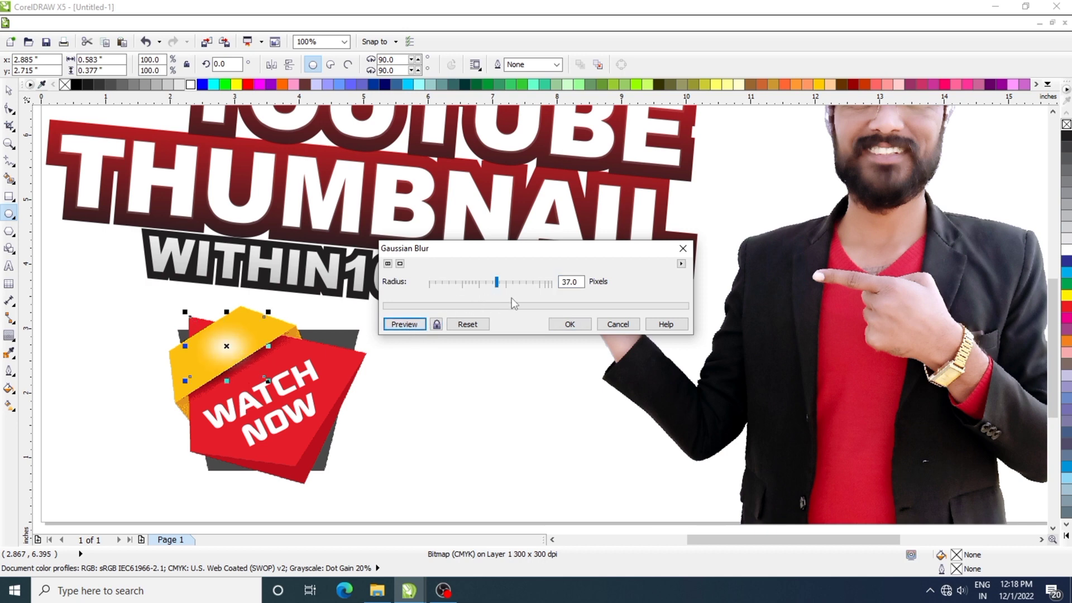
pyautogui.click(569, 323)
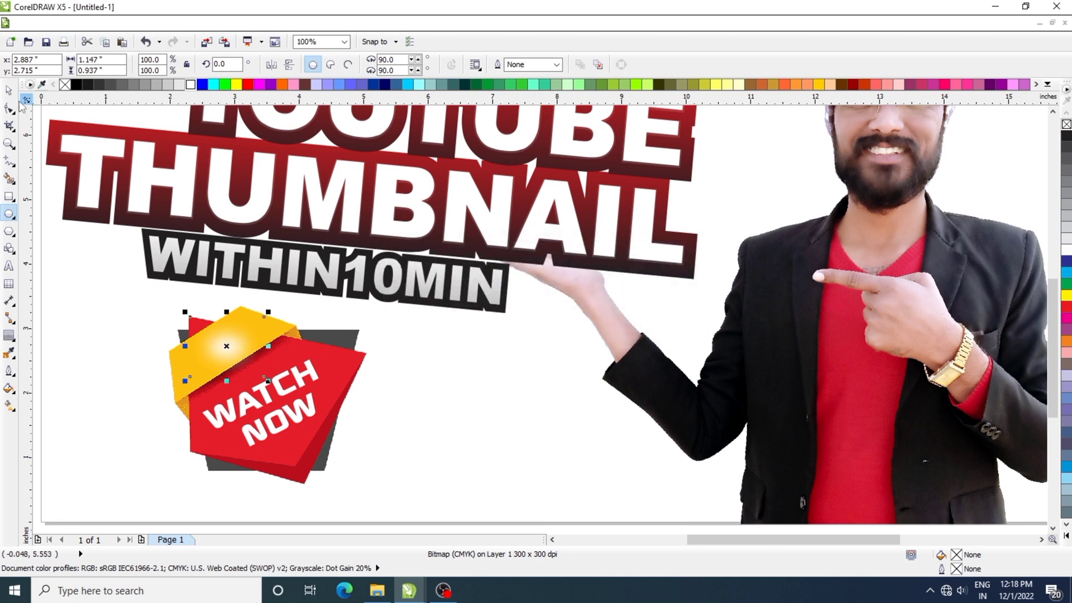
# Move the blurred white highlight to the red shape's left edge, at about x 2.608, y 1.73 inches.
pyautogui.click(8, 90)
pyautogui.moveTo(225, 341); pyautogui.dragTo(209, 411)
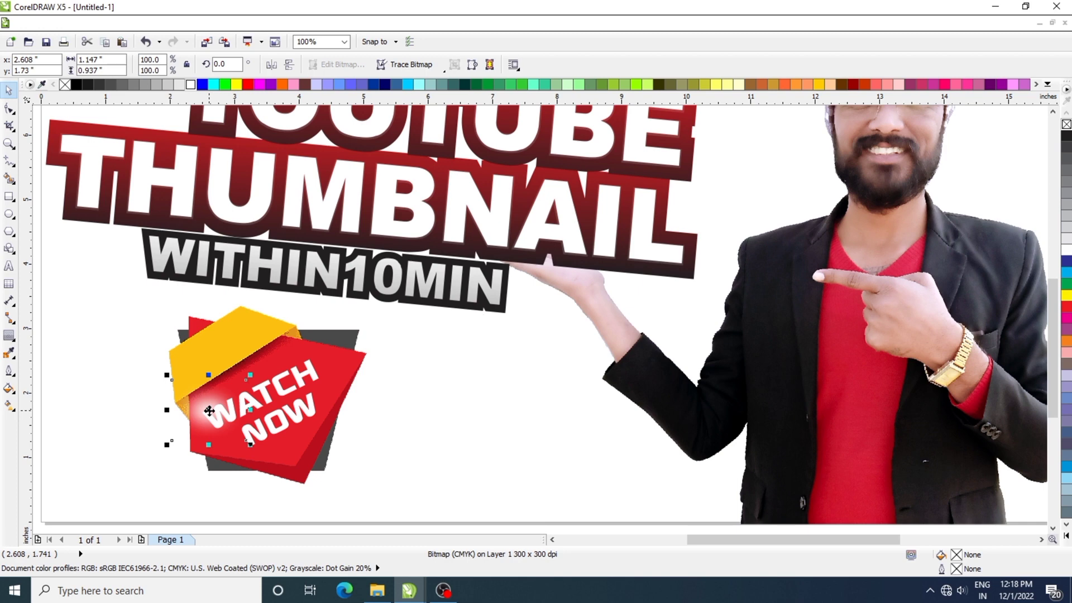
pyautogui.click(460, 421)
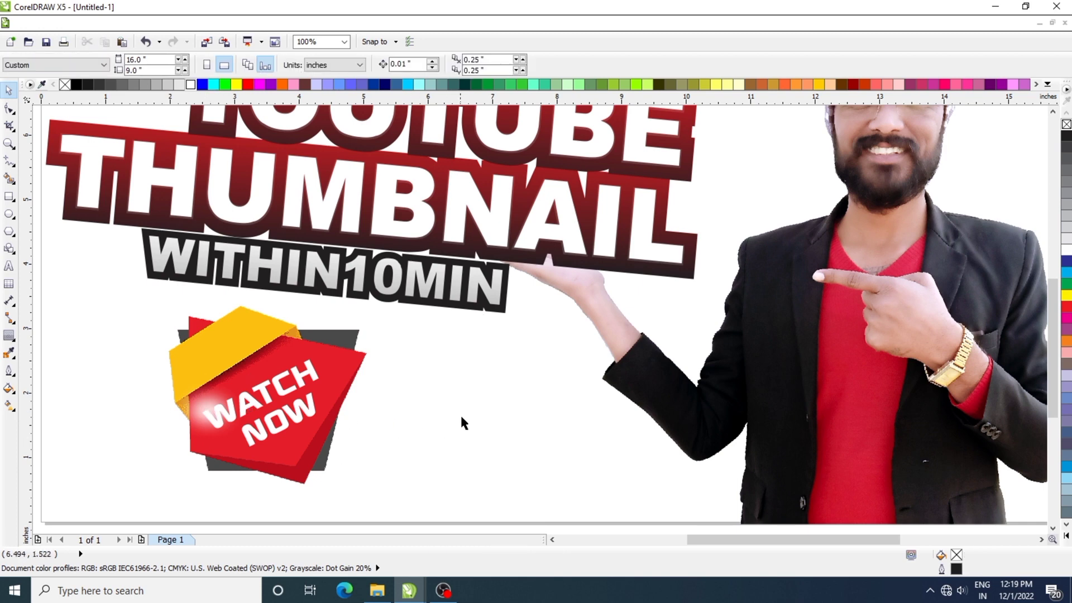
# Import the Backgrounds-Green-Wallpaper-Cave image from the background folder on drive D into the thumbnail document.
pyautogui.scroll(-2, 463, 420)
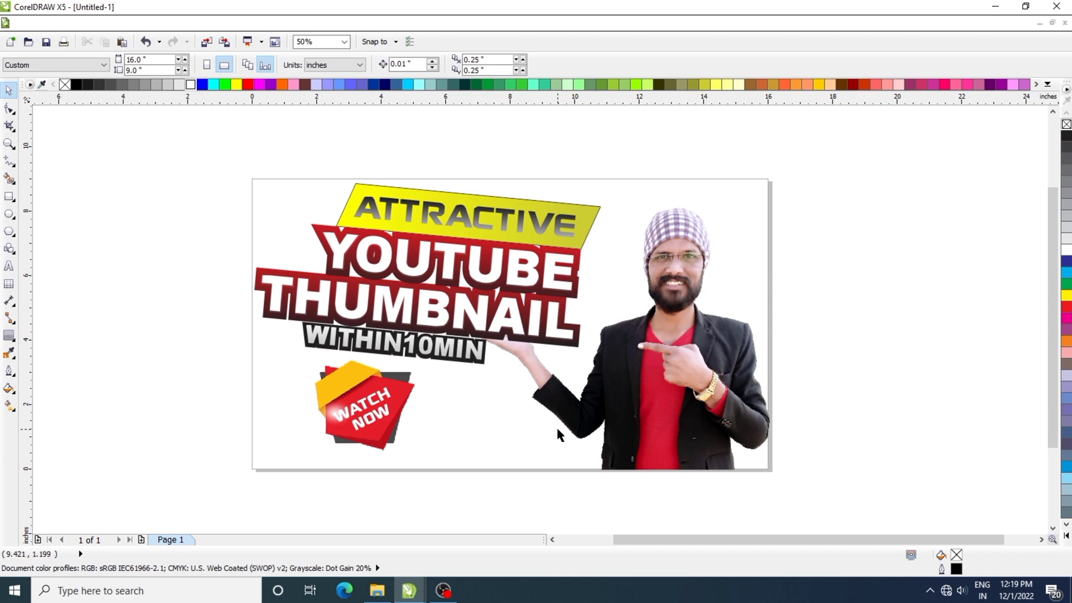
pyautogui.click(377, 590)
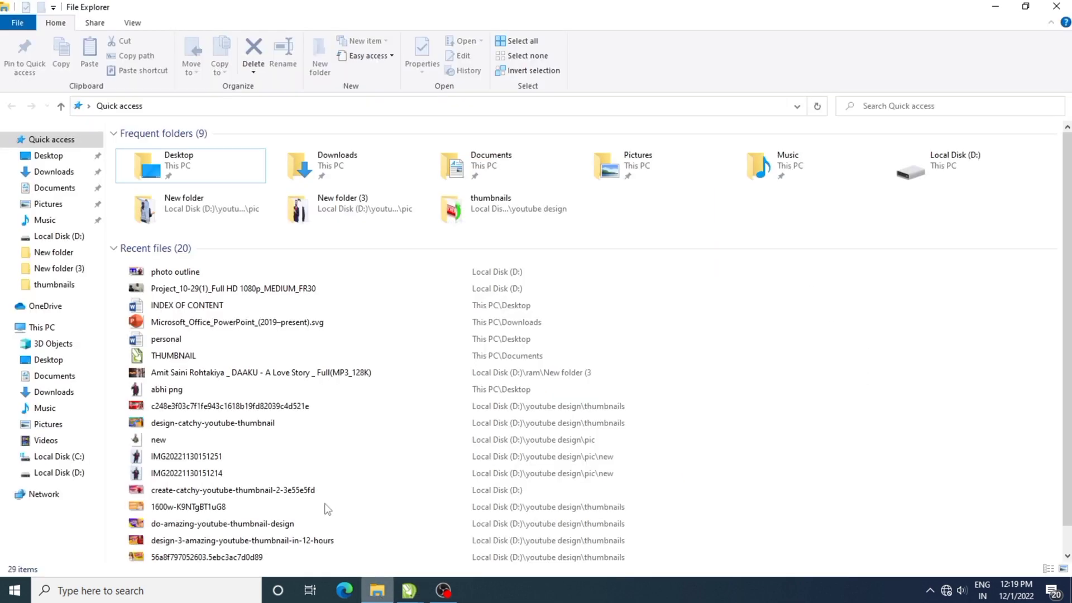
pyautogui.click(70, 472)
pyautogui.doubleClick(161, 180)
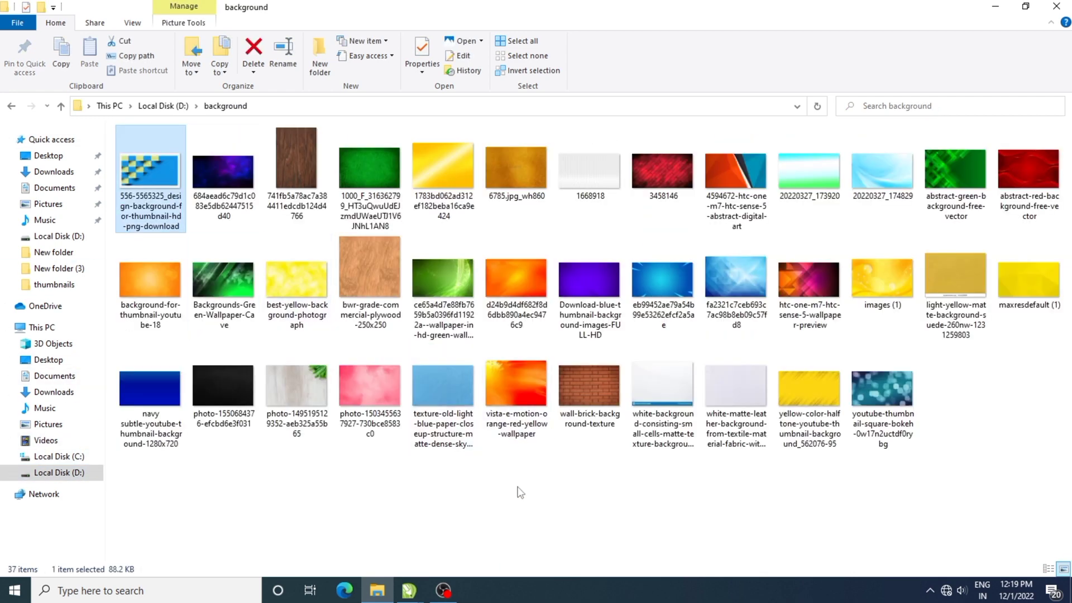
pyautogui.click(519, 492)
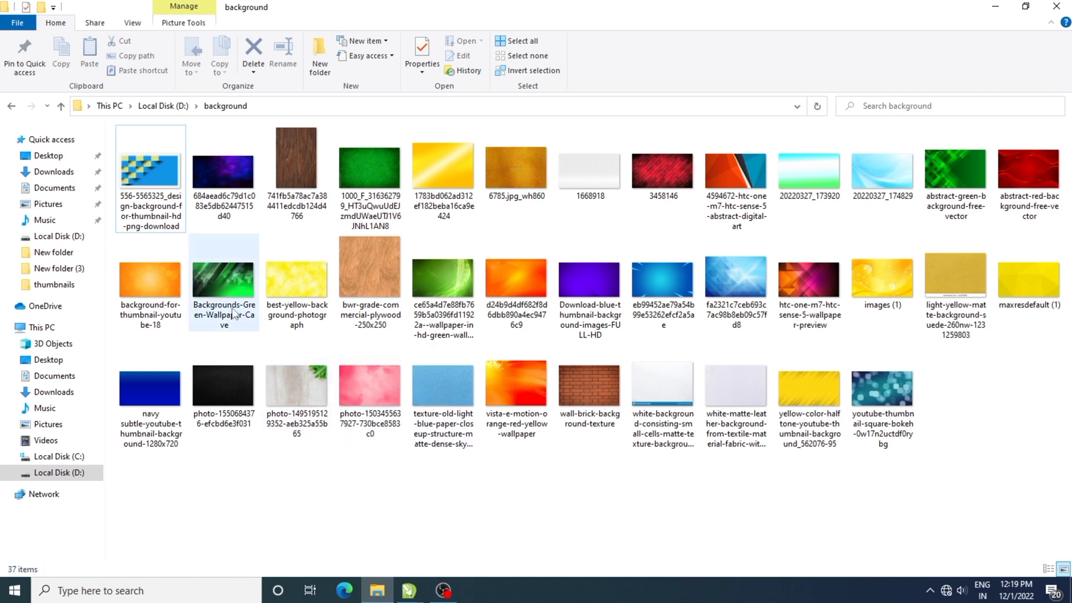
pyautogui.moveTo(223, 282); pyautogui.dragTo(466, 394)
# Scale the green background image to about 16.09 by 8.88 inches and position it over the page.
pyautogui.scroll(-2, 802, 389)
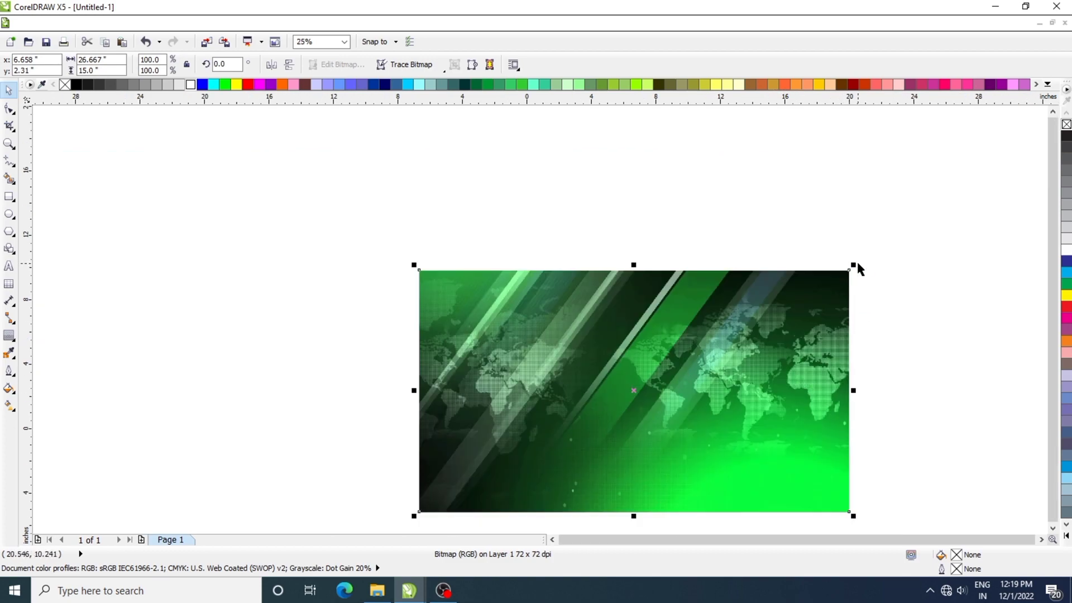
pyautogui.moveTo(853, 264); pyautogui.dragTo(579, 421)
pyautogui.moveTo(537, 485); pyautogui.dragTo(799, 436)
pyautogui.moveTo(782, 359); pyautogui.dragTo(787, 357)
pyautogui.click(887, 450)
pyautogui.click(725, 365)
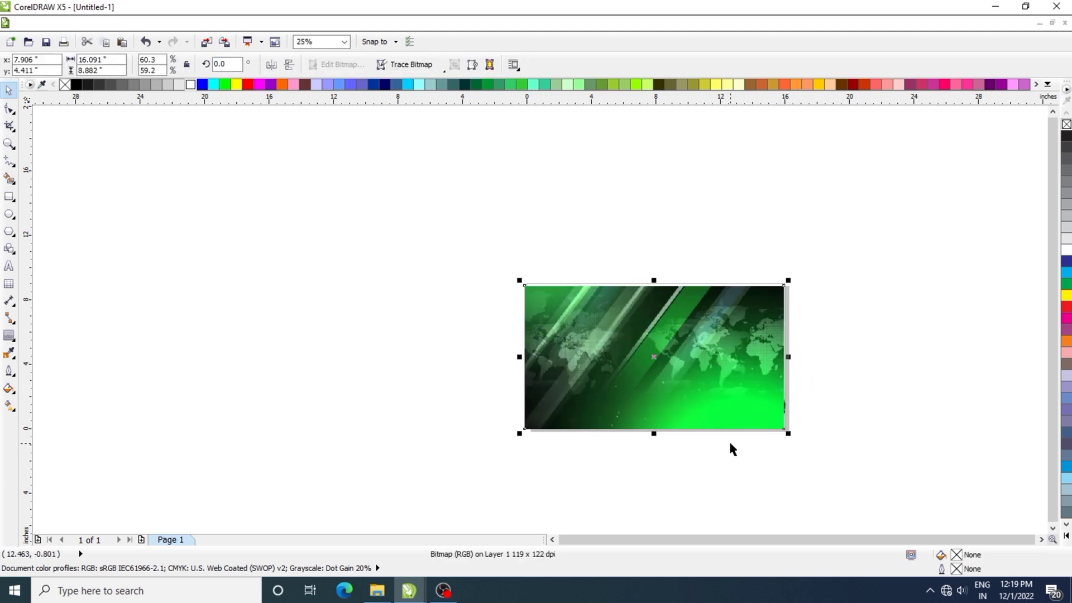
# Place the green background image behind the title, the man's photo and the WATCH NOW badge.
pyautogui.hotkey('shift', 'pagedown')
pyautogui.scroll(2, 747, 389)
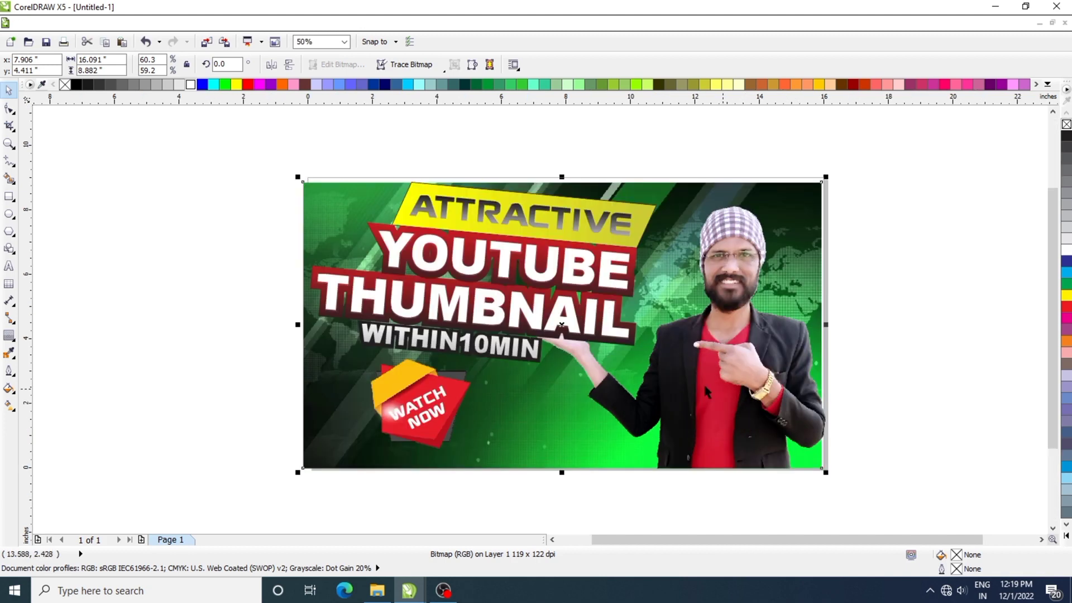
pyautogui.click(907, 450)
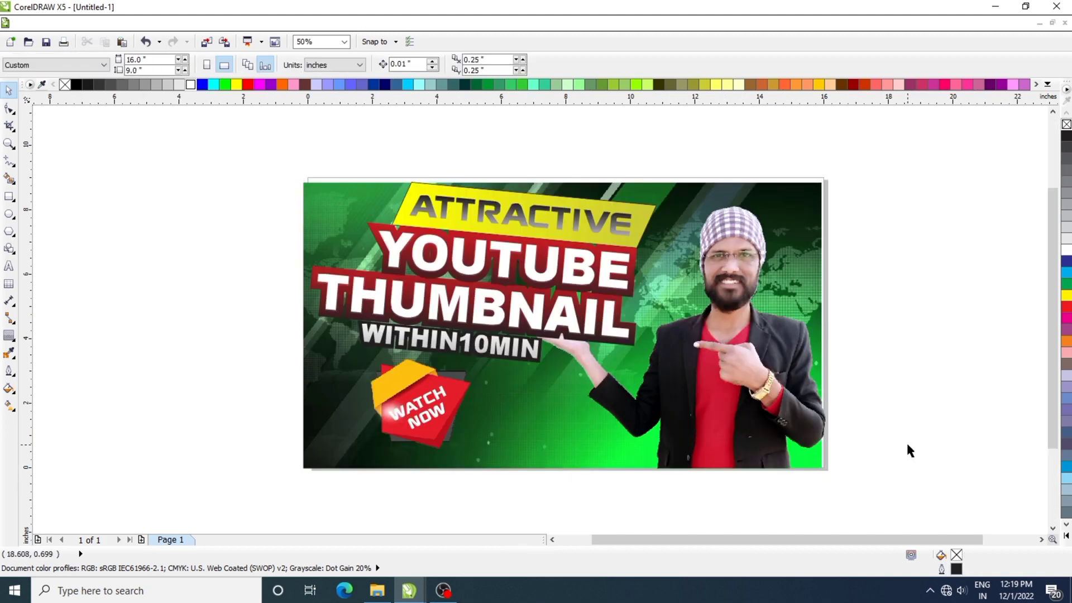
# Delete the green background image from the page.
pyautogui.click(546, 439)
pyautogui.click(338, 453)
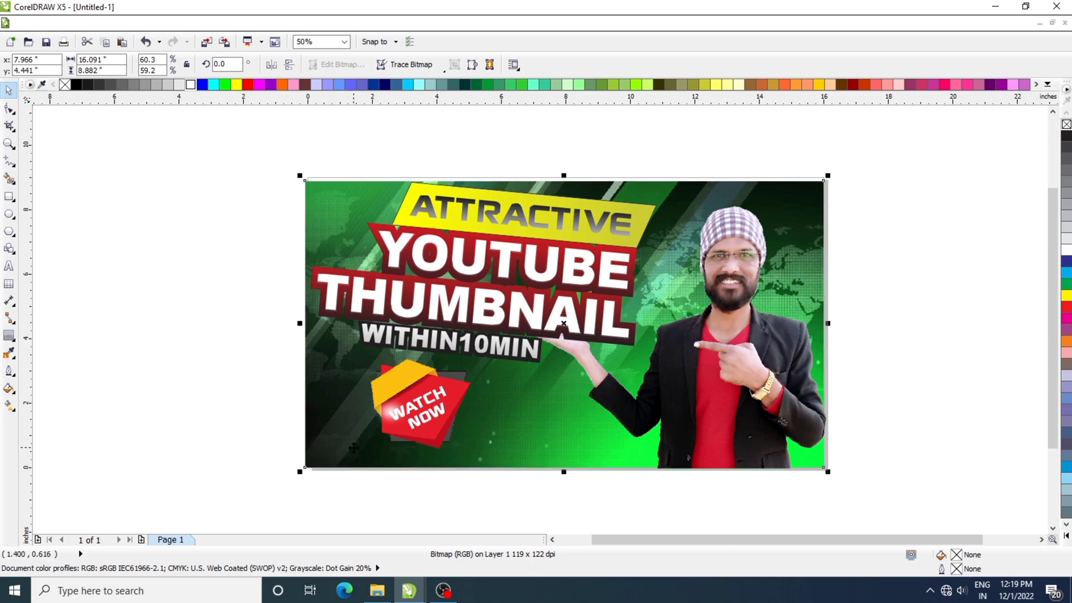
pyautogui.press('Delete')
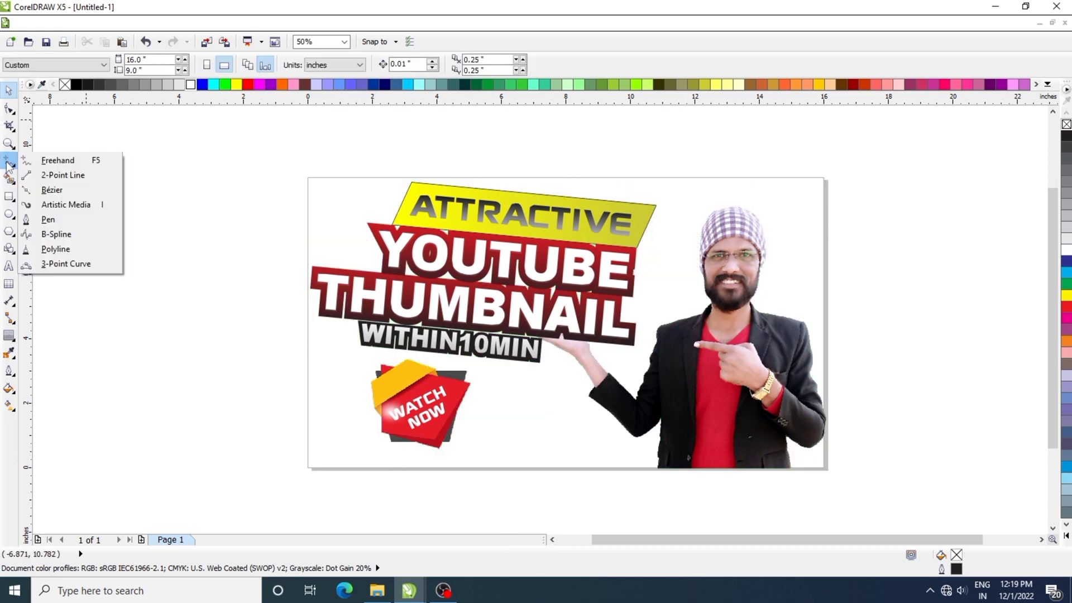
# Draw a closed triangle about 6.74 by 7.17 inches in the page's upper-right corner with the Pen tool.
pyautogui.click(48, 219)
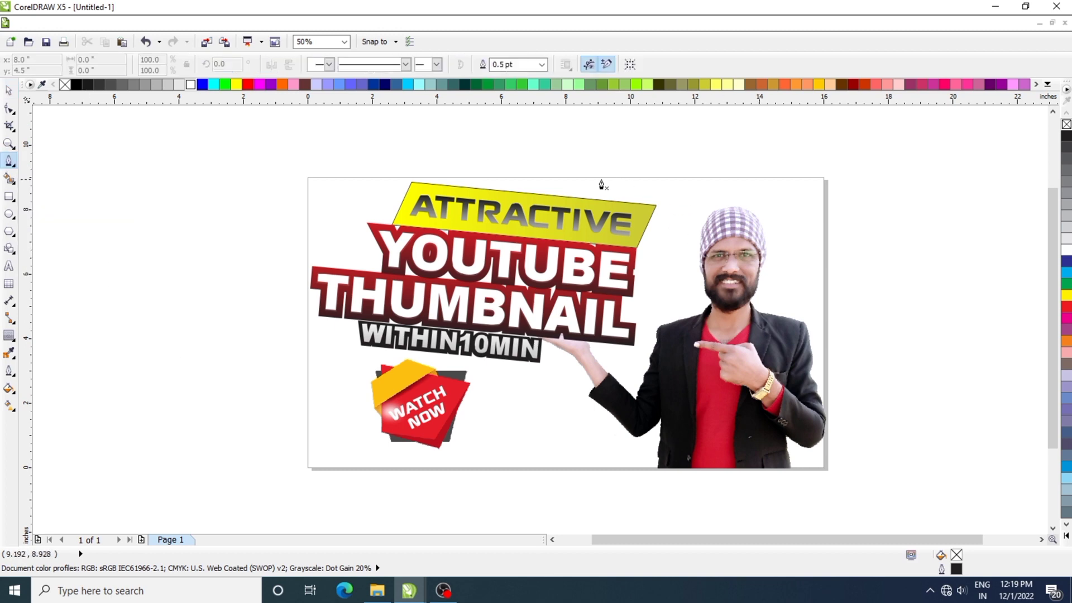
pyautogui.scroll(3, 631, 187)
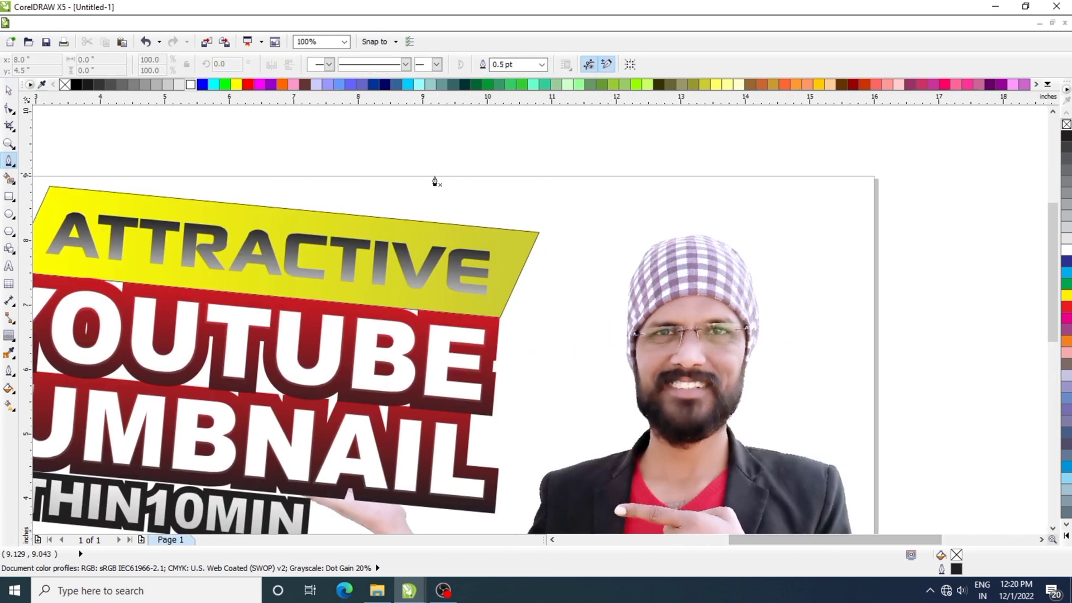
pyautogui.click(440, 178)
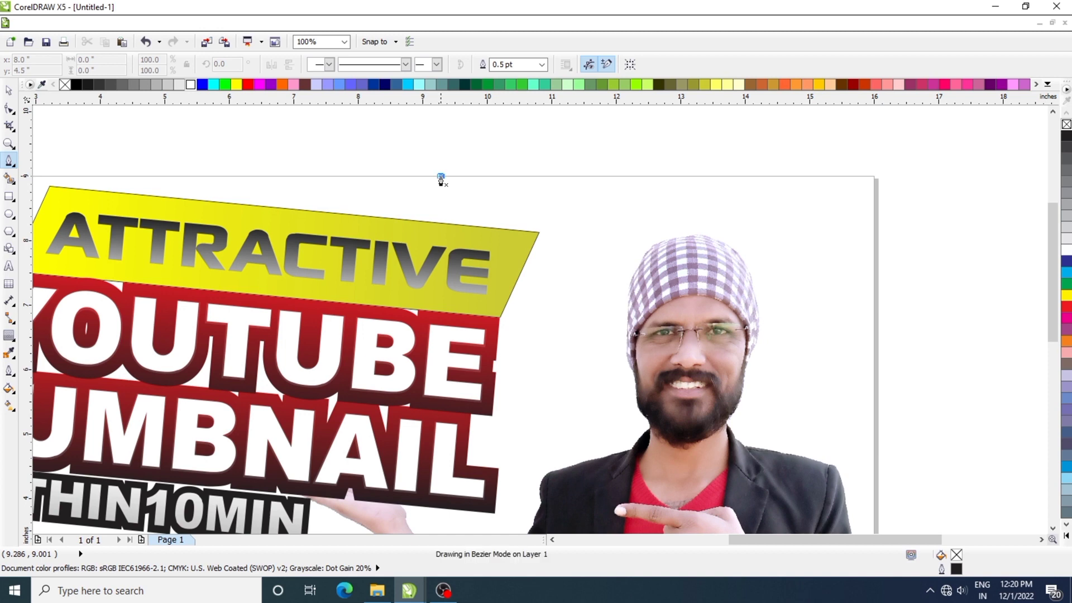
pyautogui.click(875, 176)
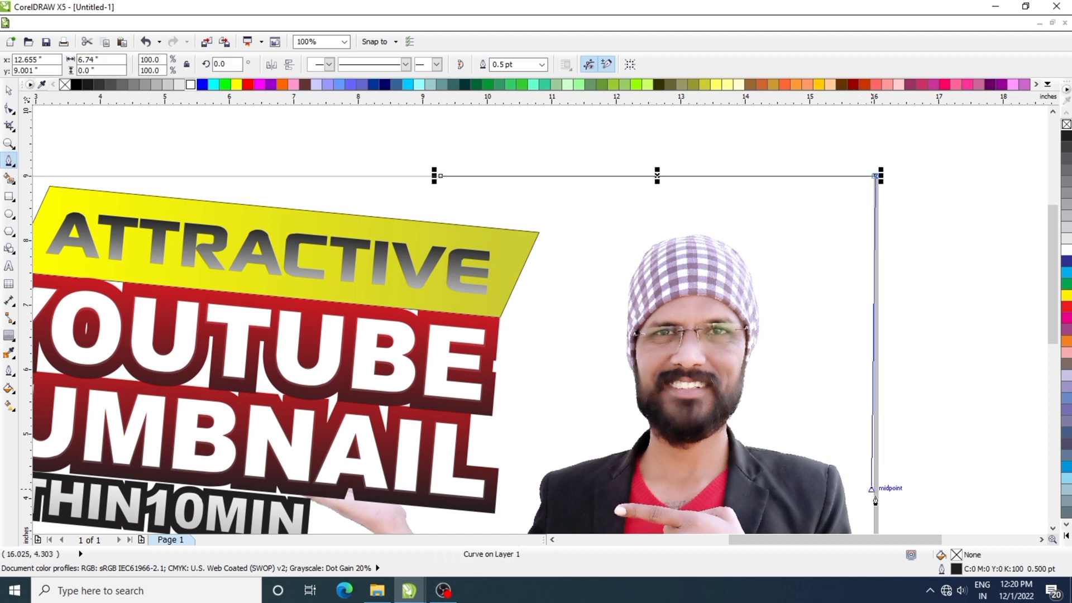
pyautogui.scroll(-1, 882, 480)
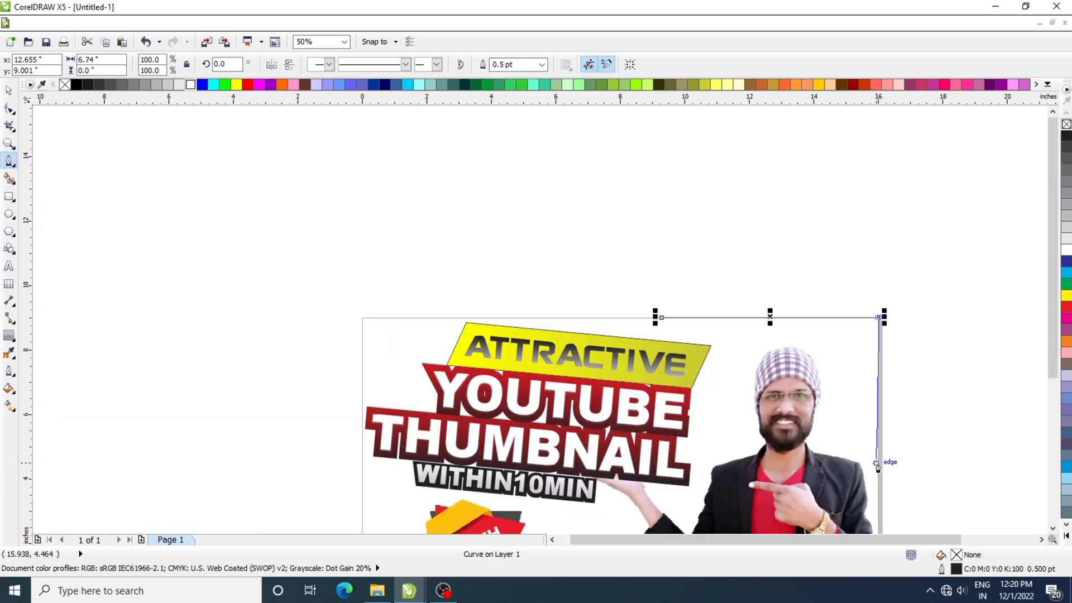
pyautogui.press('h')
pyautogui.moveTo(877, 467); pyautogui.dragTo(830, 322)
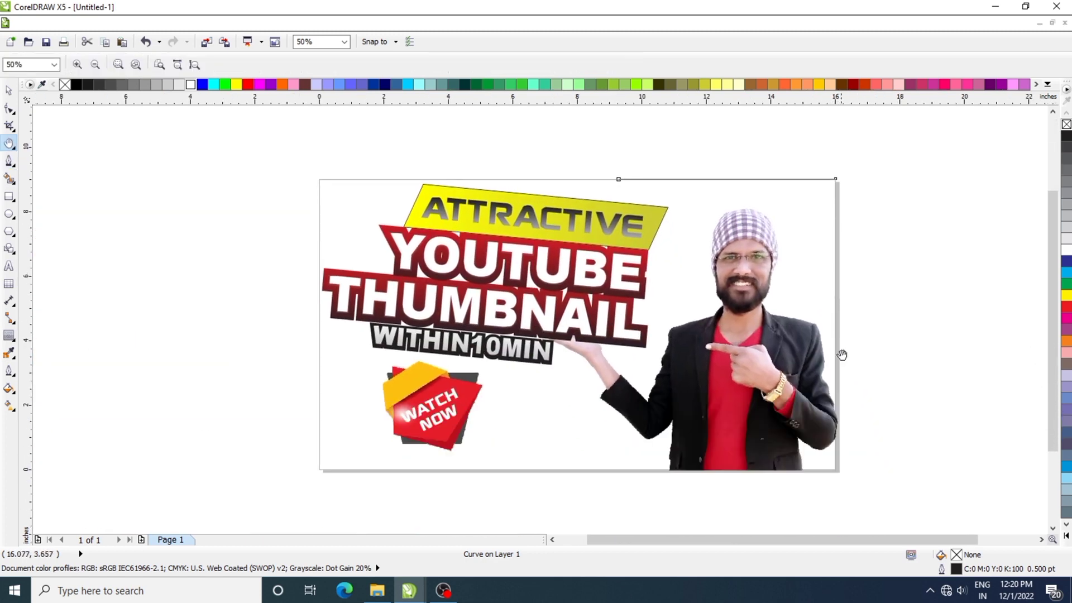
pyautogui.click(9, 162)
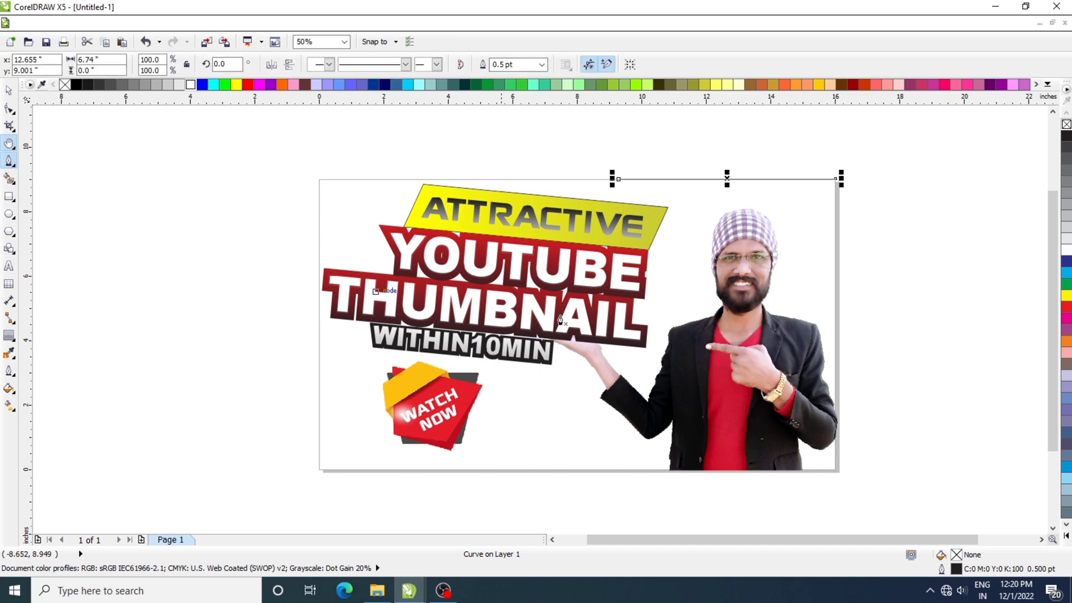
pyautogui.click(836, 181)
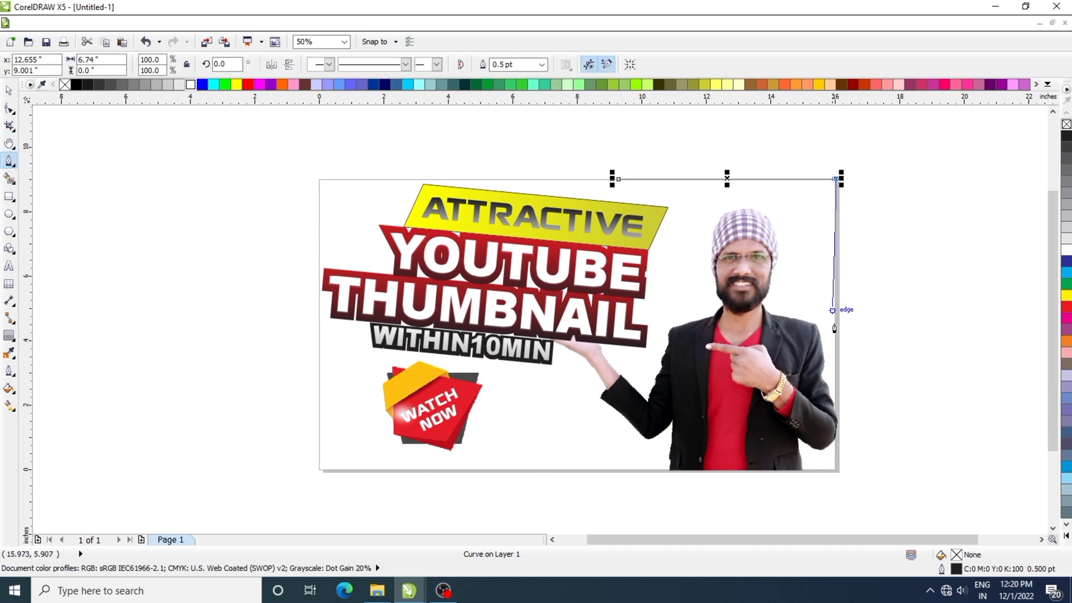
pyautogui.click(836, 413)
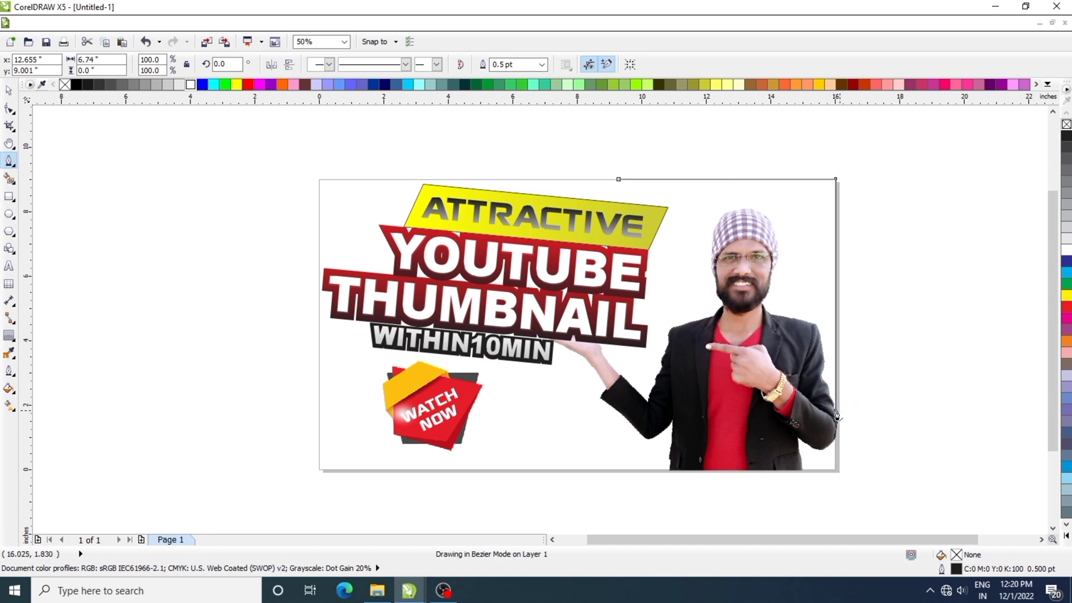
pyautogui.click(619, 178)
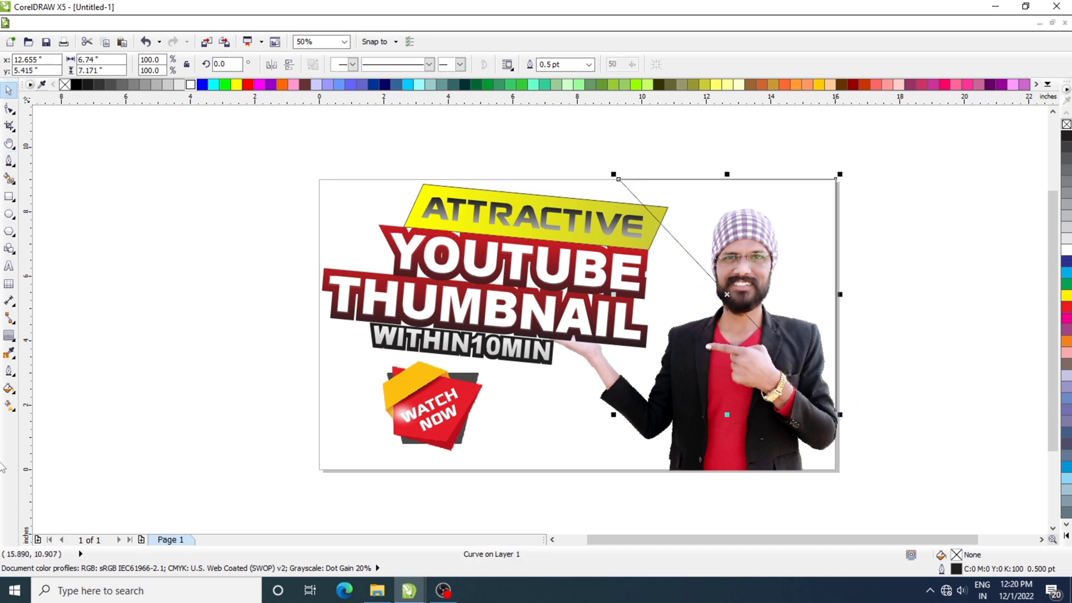
# Fill the triangle with a linear gradient from red at the page corner to yellow at the diagonal edge, and remove its outline.
pyautogui.click(9, 406)
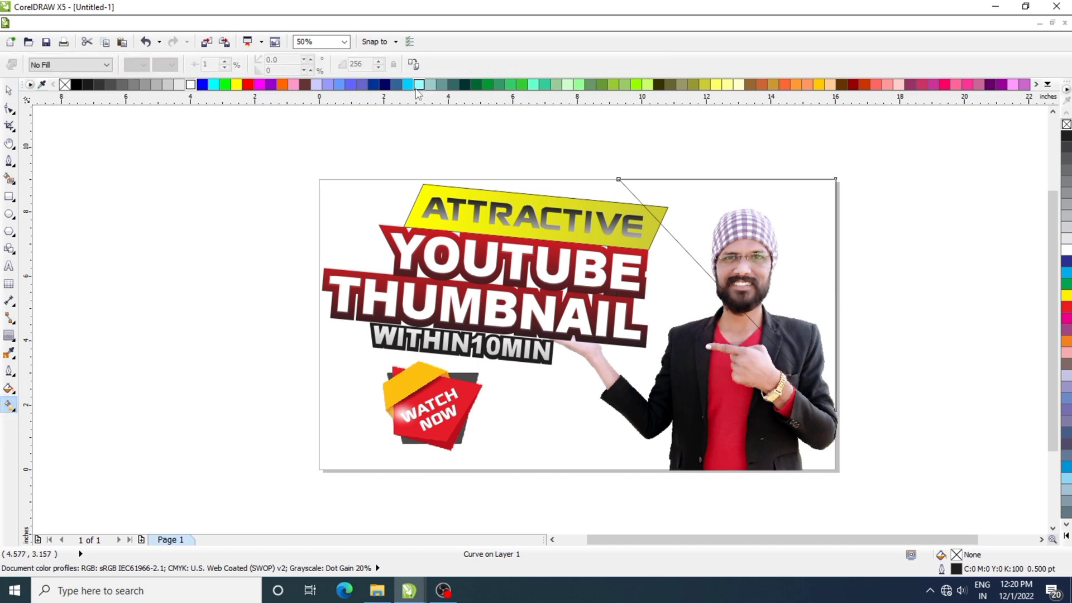
pyautogui.click(418, 84)
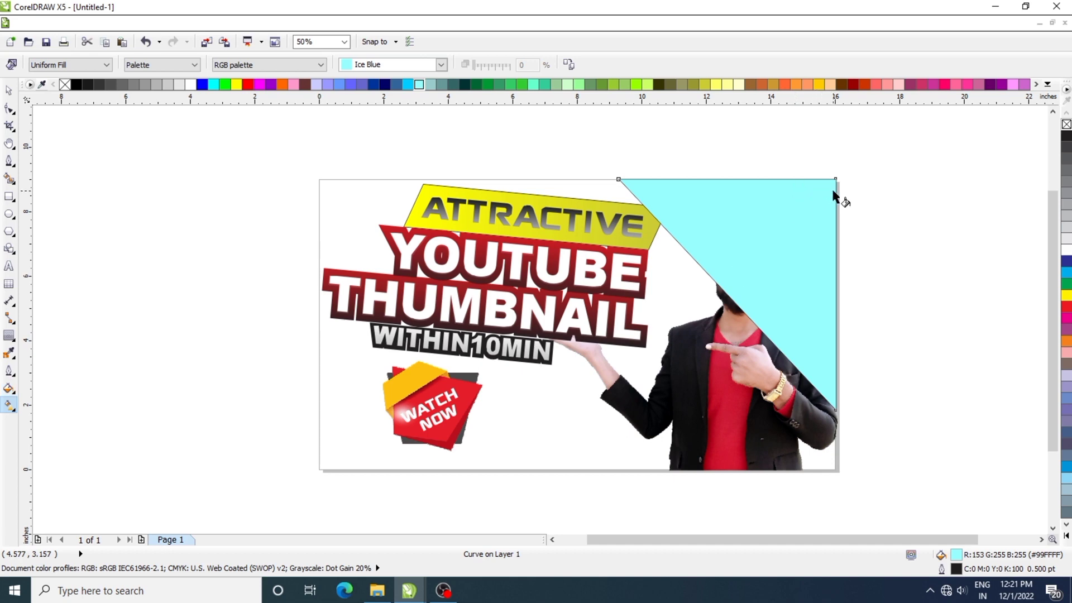
pyautogui.moveTo(825, 190); pyautogui.dragTo(745, 287)
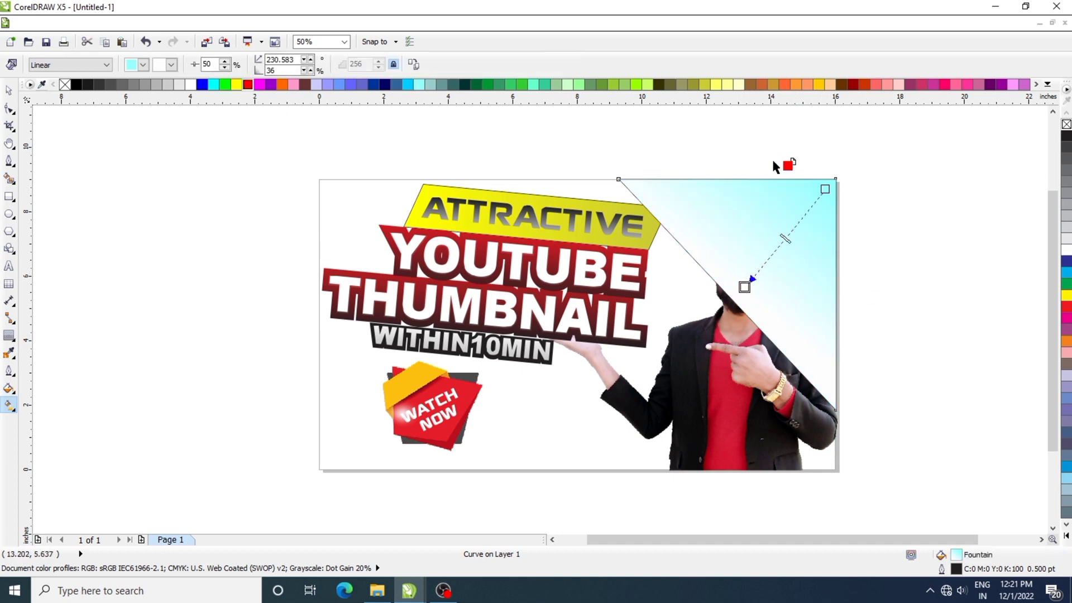
pyautogui.moveTo(820, 193); pyautogui.dragTo(822, 192)
pyautogui.moveTo(237, 84); pyautogui.dragTo(728, 328)
pyautogui.moveTo(748, 291); pyautogui.dragTo(745, 288)
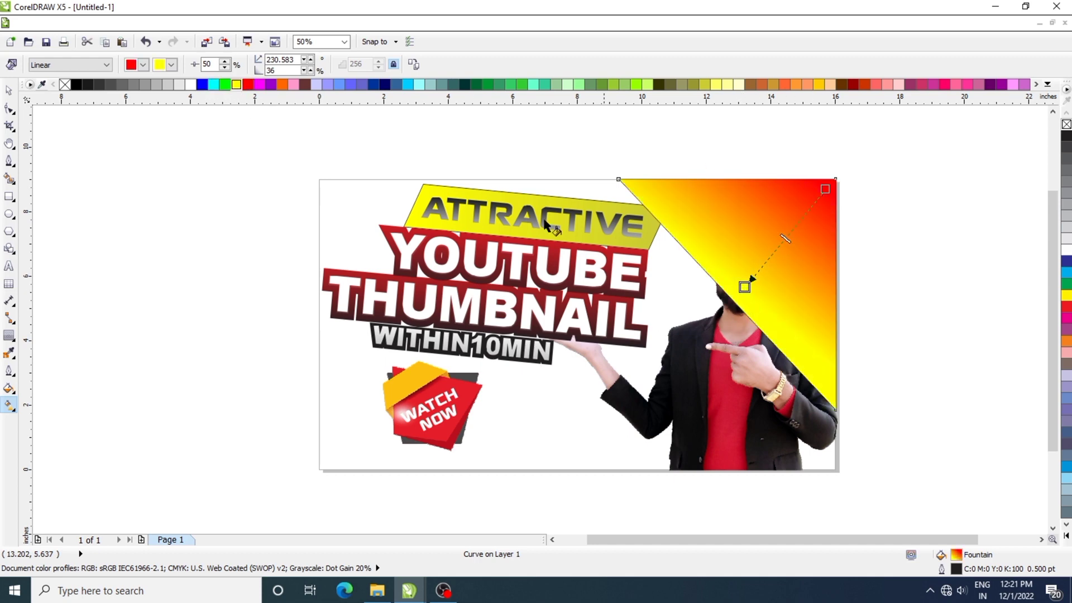
pyautogui.click(9, 90)
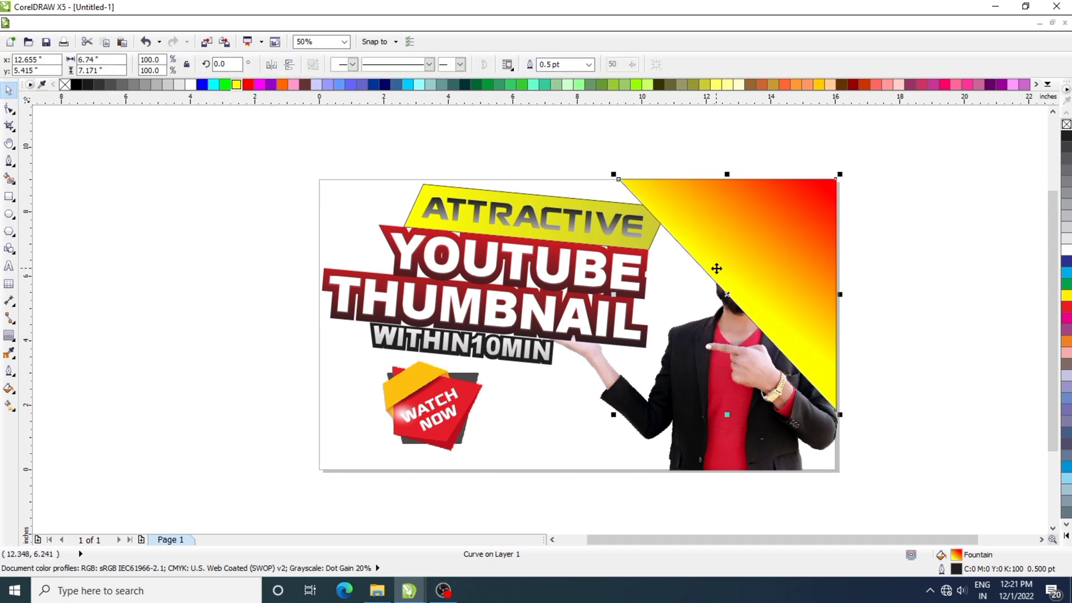
pyautogui.rightClick(65, 84)
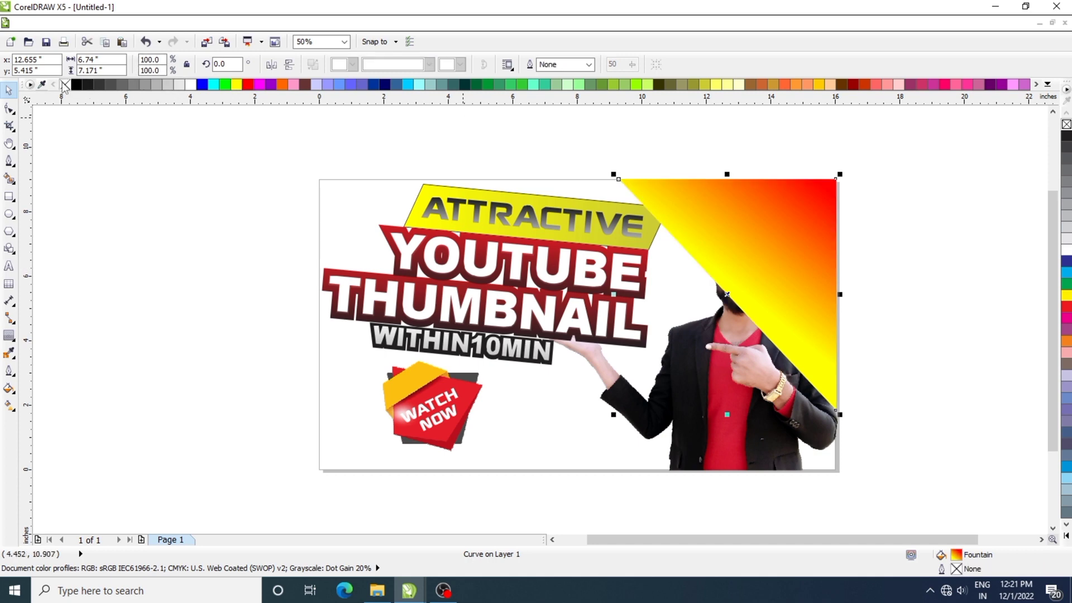
# Apply a linear transparency to the triangle, fading from the red corner toward its diagonal edge.
pyautogui.click(10, 336)
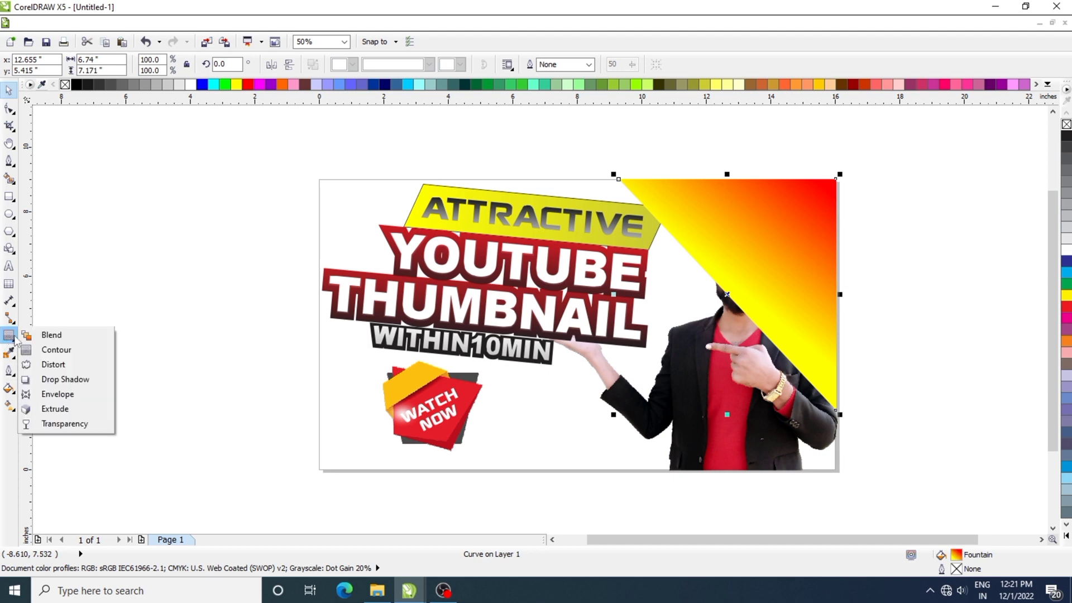
pyautogui.click(62, 424)
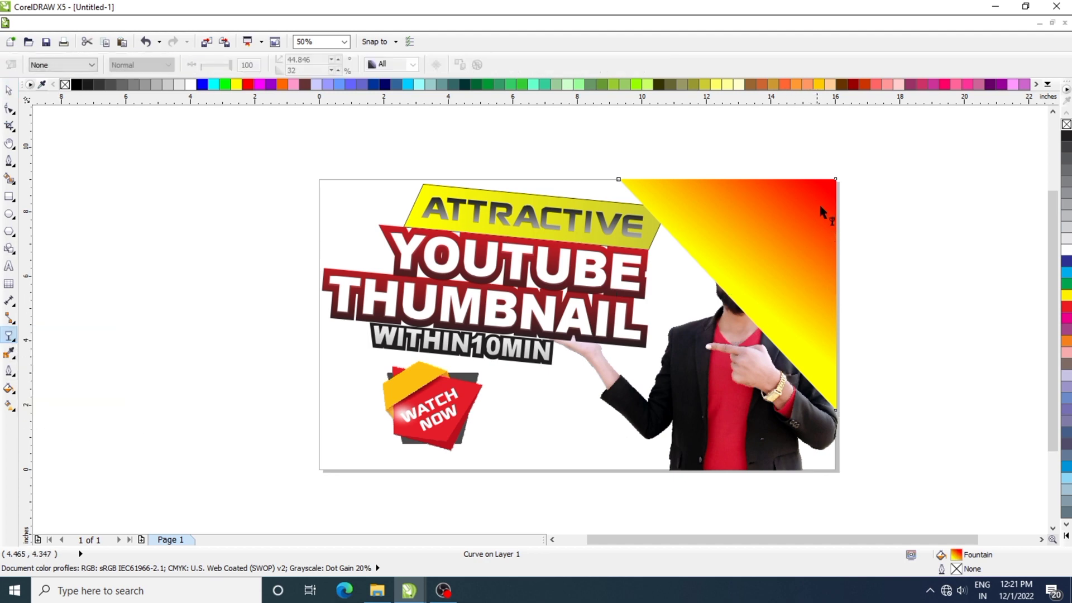
pyautogui.moveTo(818, 200); pyautogui.dragTo(705, 313)
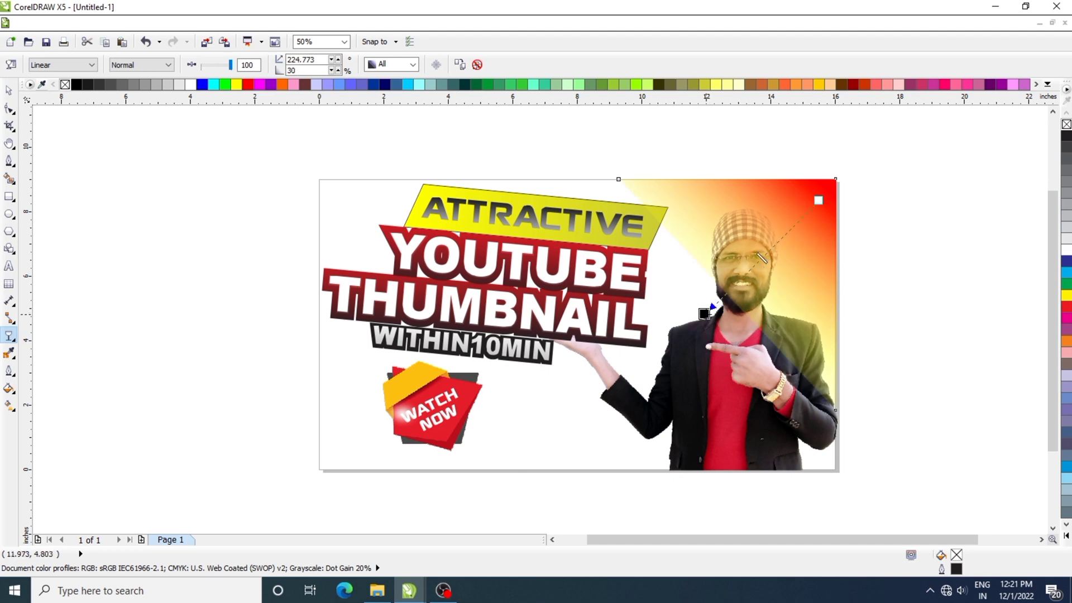
# Duplicate the gradient triangle and place the copy over the title at about x 3.915, y 3.851 inches.
pyautogui.click(9, 89)
pyautogui.click(810, 215)
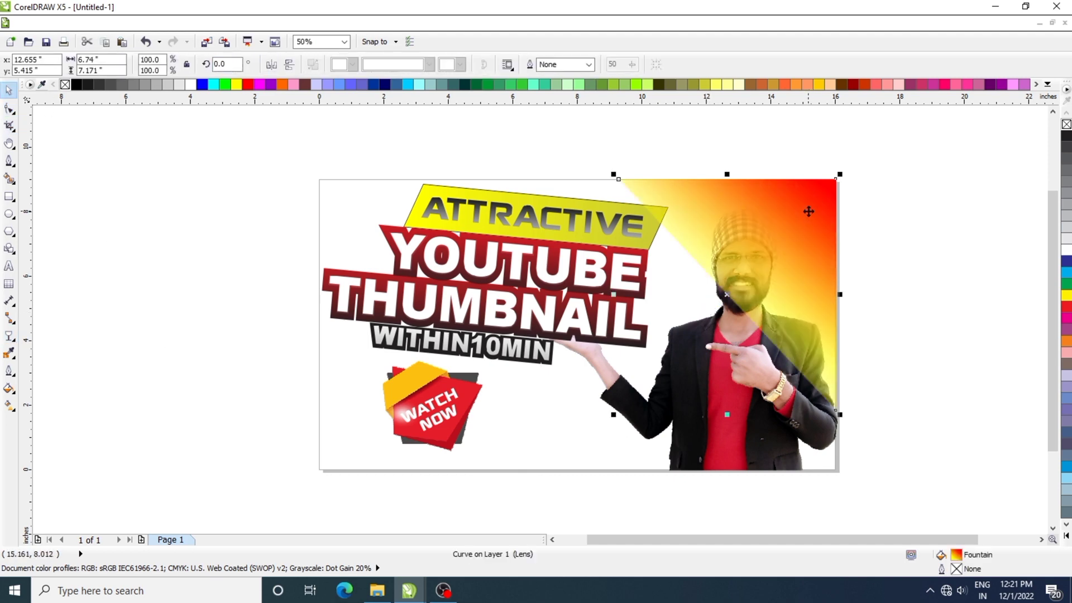
pyautogui.moveTo(808, 211); pyautogui.dragTo(527, 260)
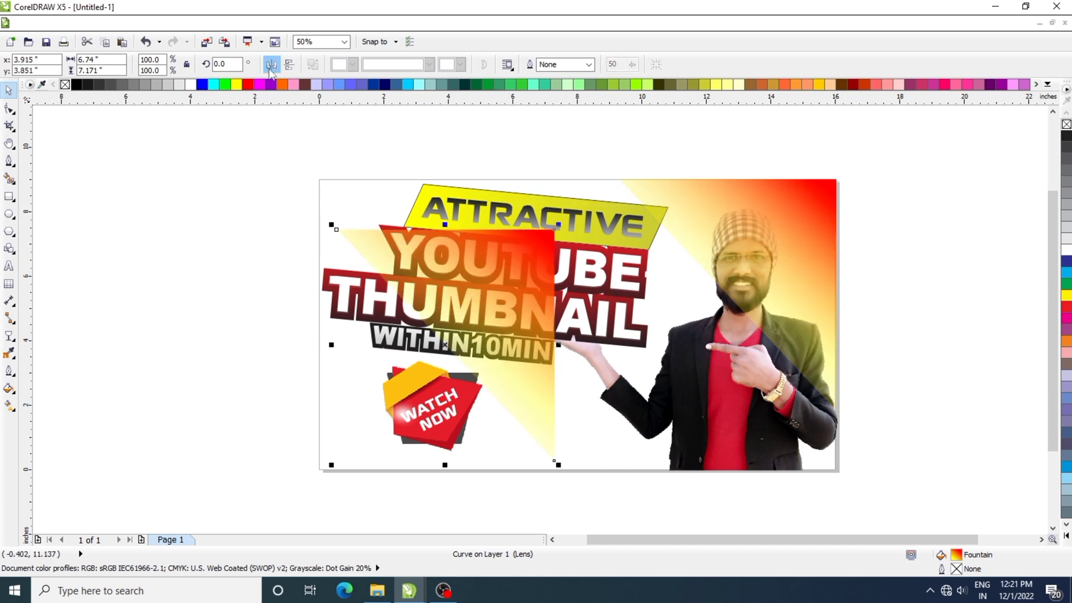
# Mirror the triangle copy horizontally and vertically, and fit it into the page's lower-left corner at about x 3.414, y 3.599 inches.
pyautogui.click(271, 64)
pyautogui.click(271, 64)
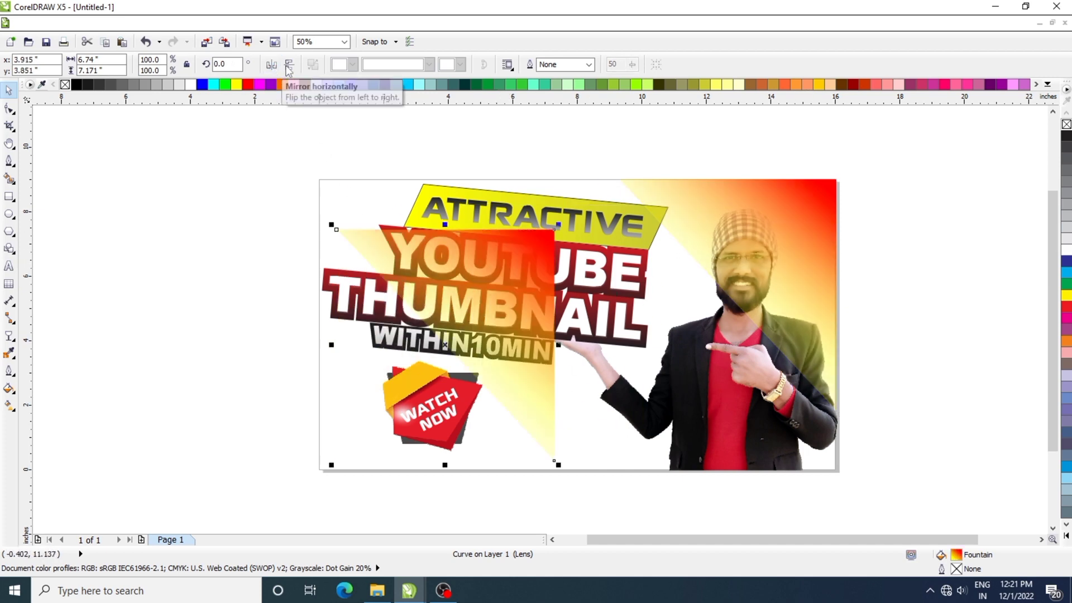
pyautogui.click(284, 66)
pyautogui.click(271, 65)
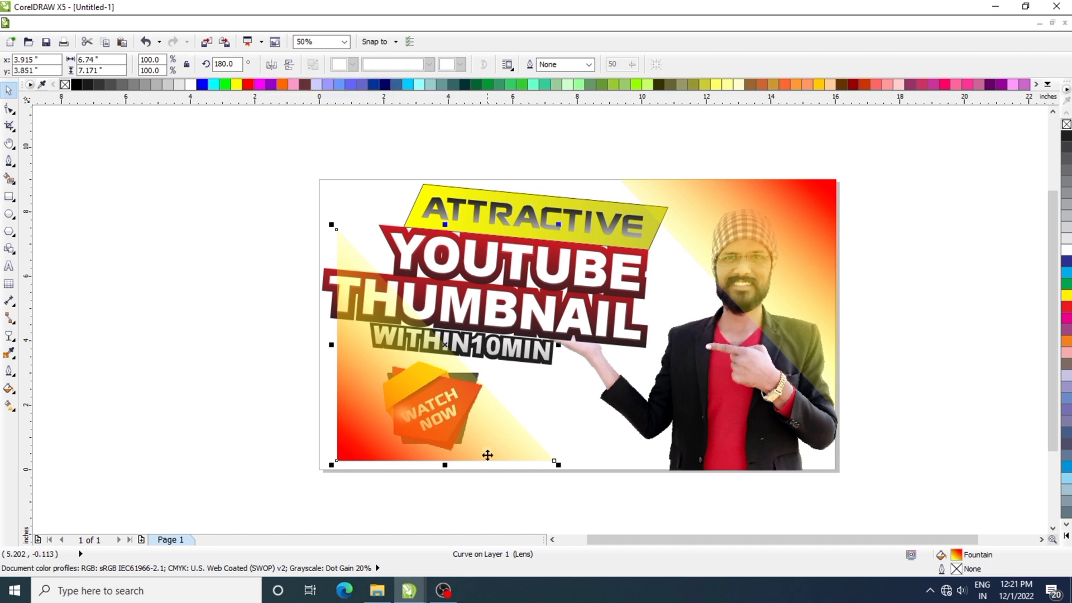
pyautogui.moveTo(489, 436); pyautogui.dragTo(472, 443)
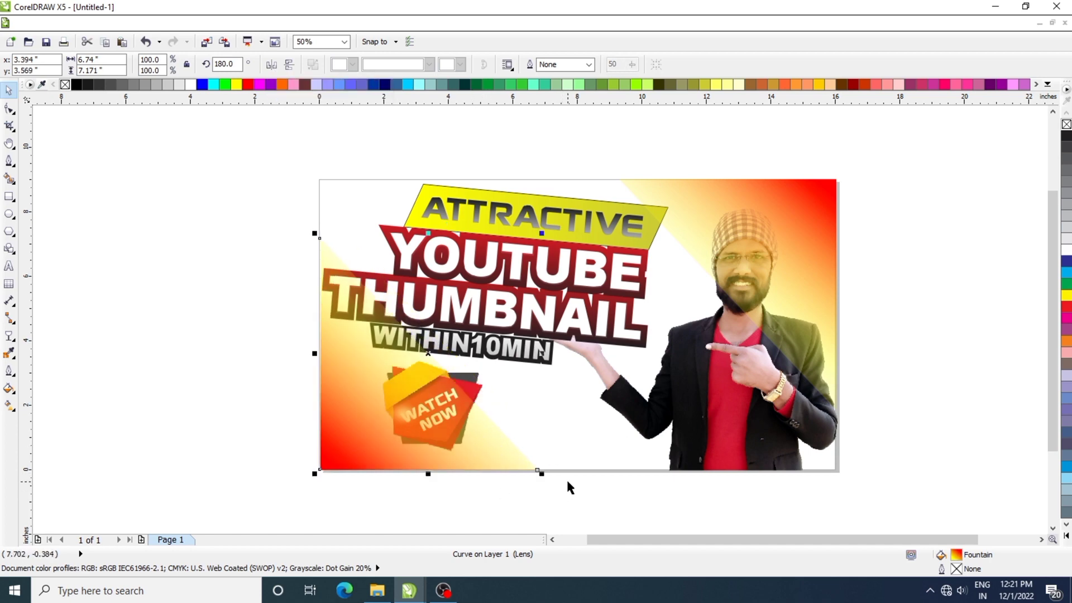
pyautogui.press('Right')
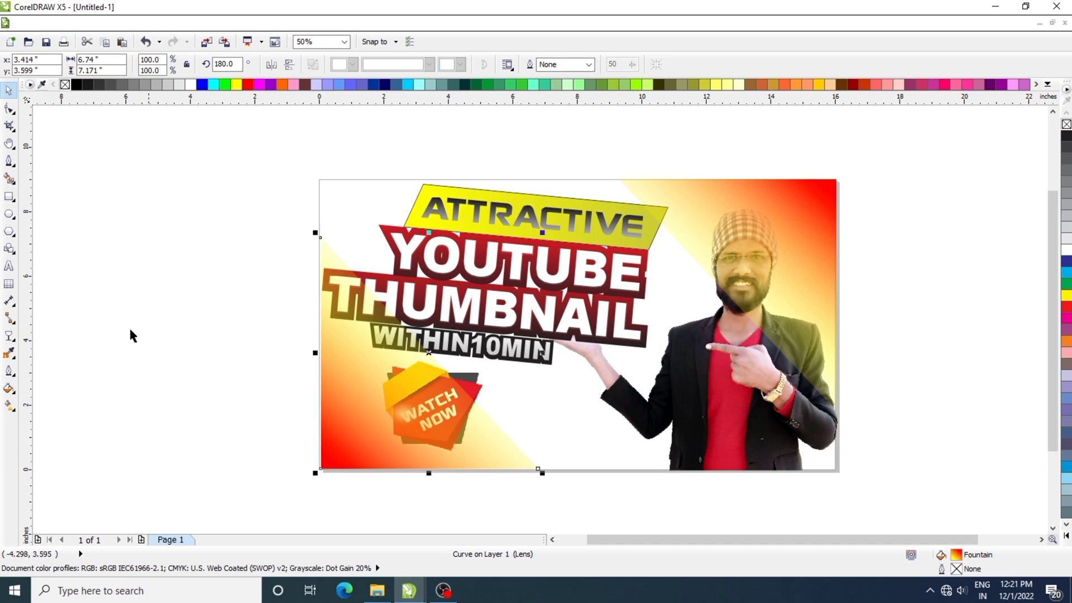
# Change the lower-left triangle's gradient start color to green, keeping yellow as the end color.
pyautogui.click(374, 446)
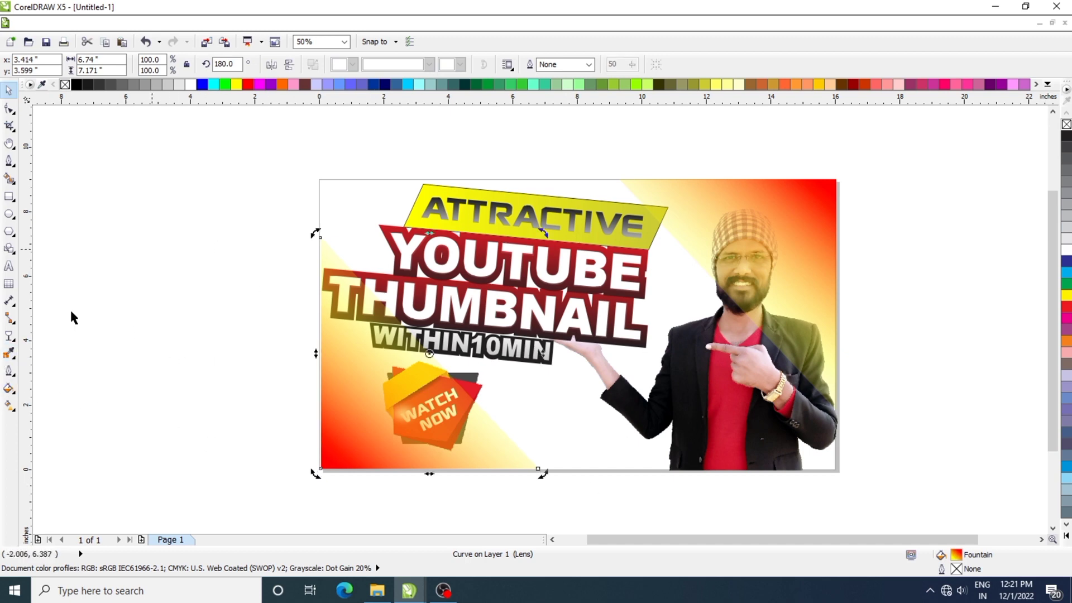
pyautogui.click(9, 406)
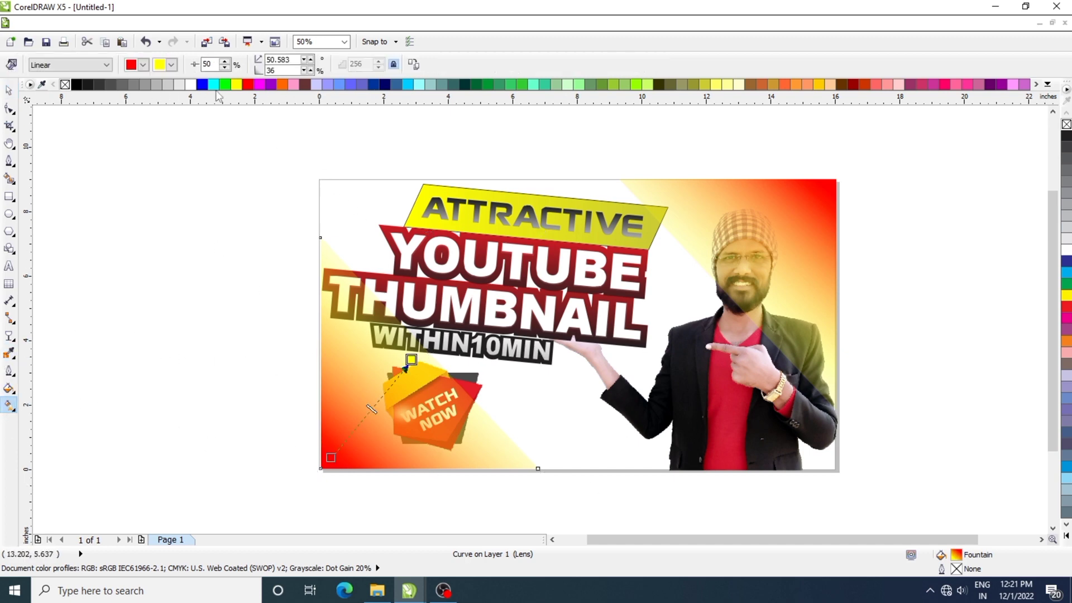
pyautogui.moveTo(225, 85); pyautogui.dragTo(332, 406)
pyautogui.moveTo(334, 467); pyautogui.dragTo(331, 458)
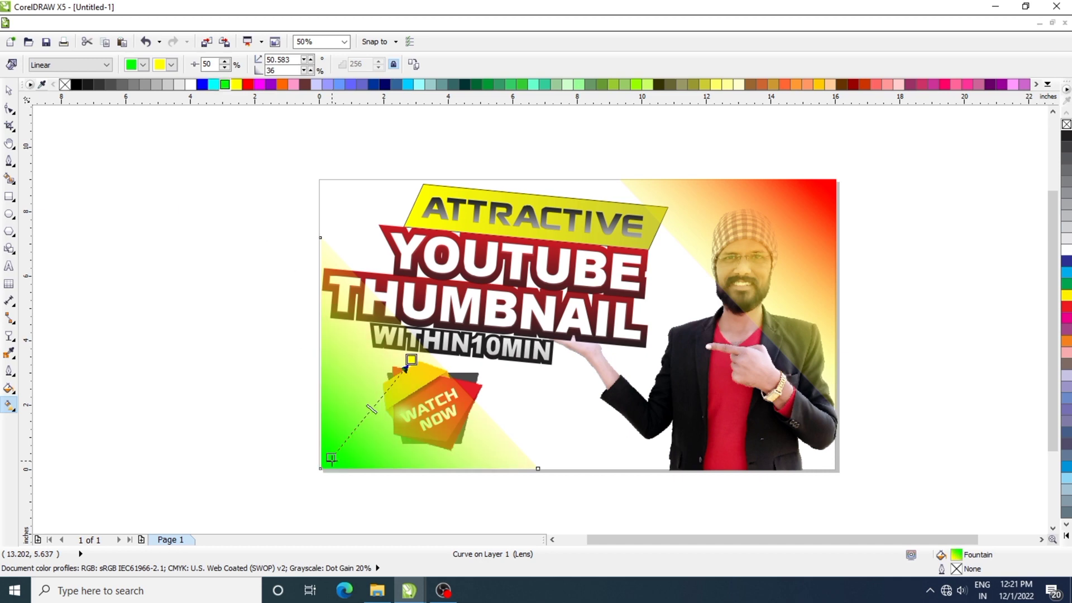
pyautogui.moveTo(405, 368); pyautogui.dragTo(412, 367)
pyautogui.press('Escape')
pyautogui.click(9, 90)
# Bring the slanted title group and the man's photo in front of the gradient triangles.
pyautogui.click(487, 272)
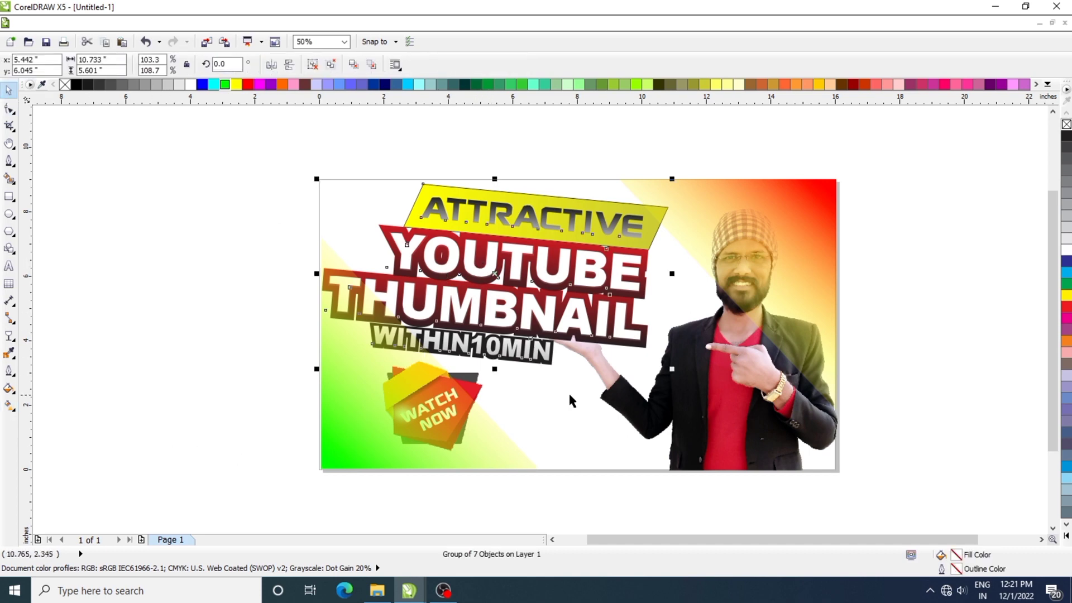
pyautogui.keyDown('shift'); pyautogui.click(716, 408); pyautogui.keyUp('shift')
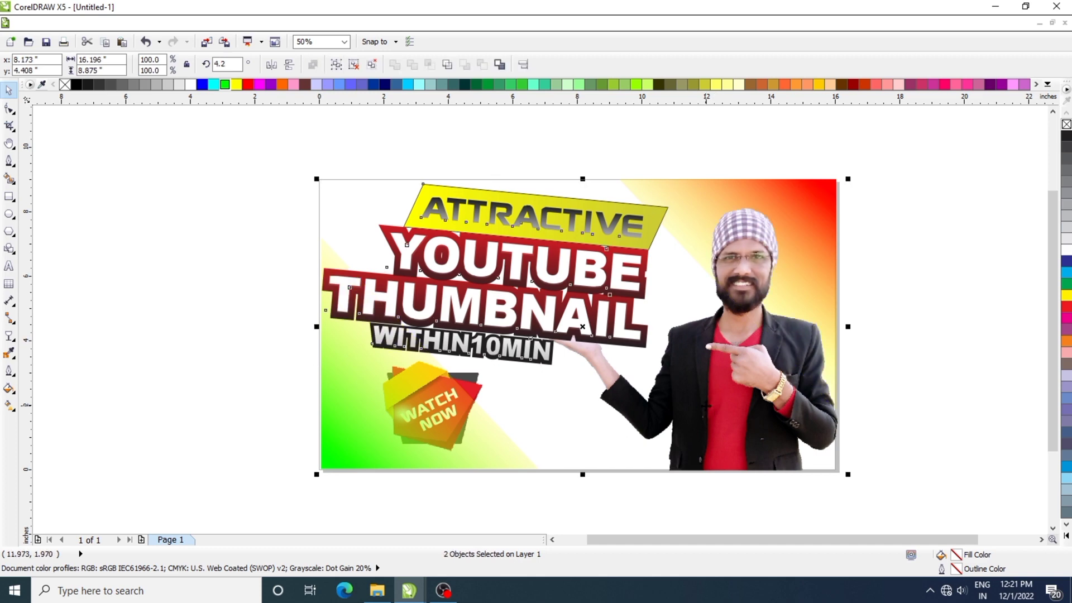
pyautogui.click(239, 199)
pyautogui.moveTo(246, 155); pyautogui.dragTo(866, 499)
pyautogui.click(417, 490)
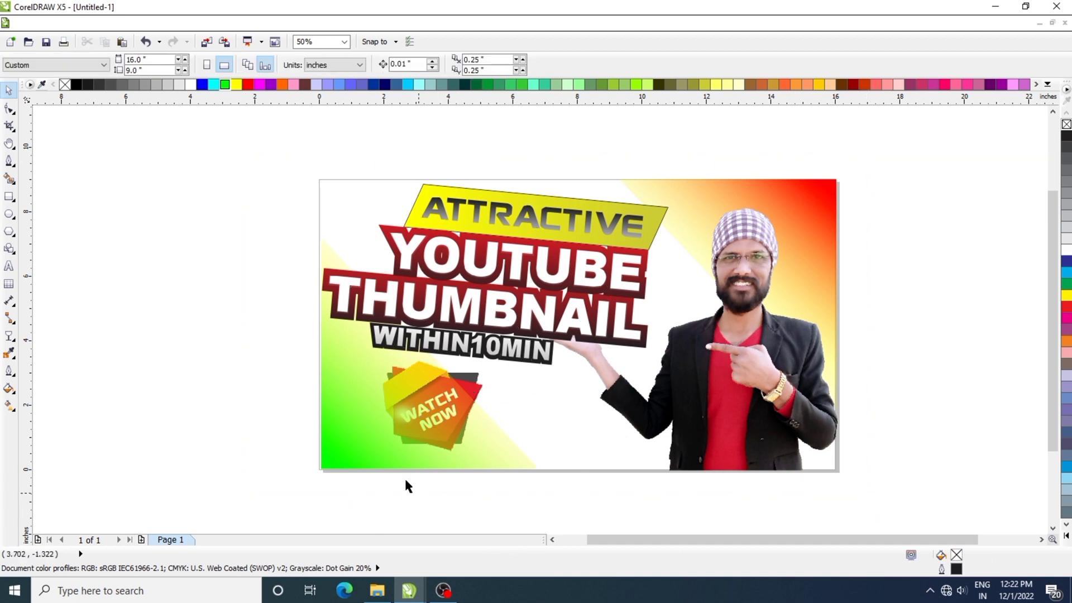
# Try to bring only the WATCH NOW badge's bitmap in front of the green triangle, and undo the reordering.
pyautogui.click(474, 430)
pyautogui.hotkey('ctrl', 'pagedown')
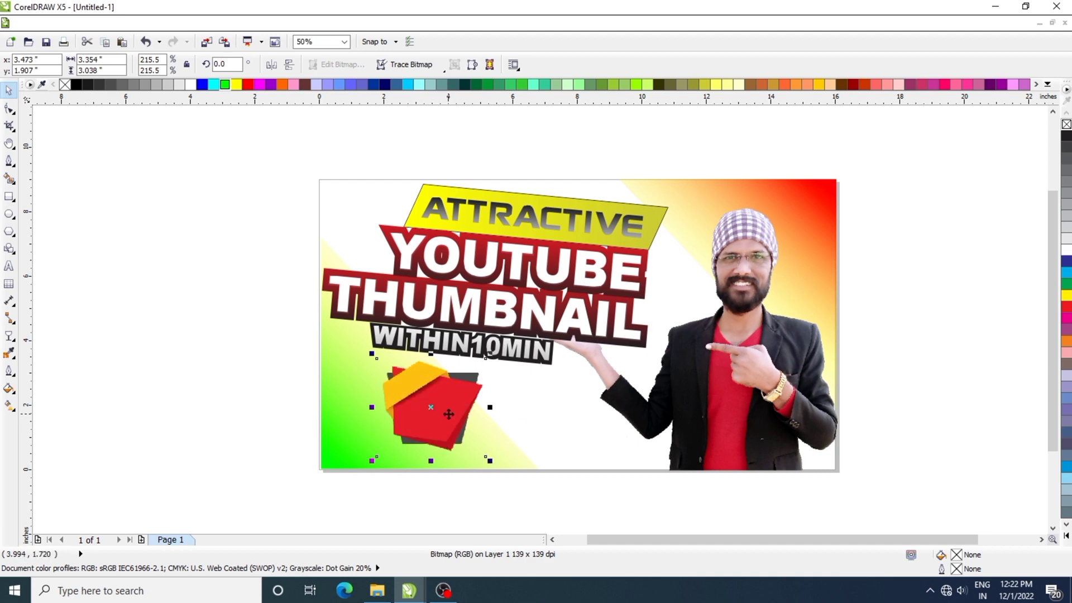
pyautogui.hotkey('ctrl', 'z')
# Bring the complete WATCH NOW badge, including its text and white highlight, in front of the green gradient triangle.
pyautogui.moveTo(282, 346); pyautogui.dragTo(539, 496)
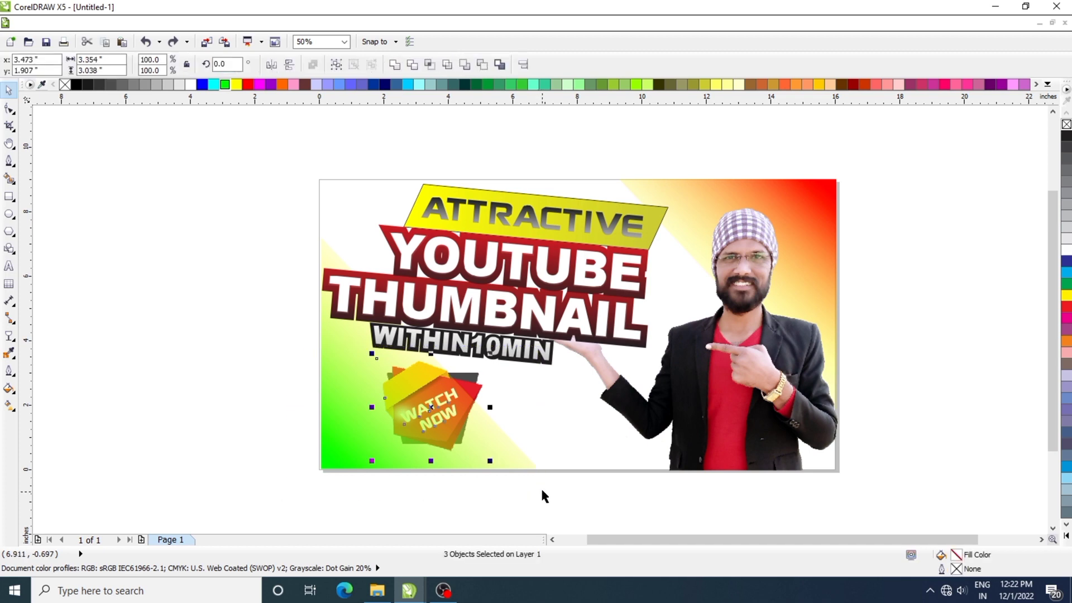
pyautogui.hotkey('ctrl', 'pagedown')
pyautogui.click(471, 441)
pyautogui.click(861, 484)
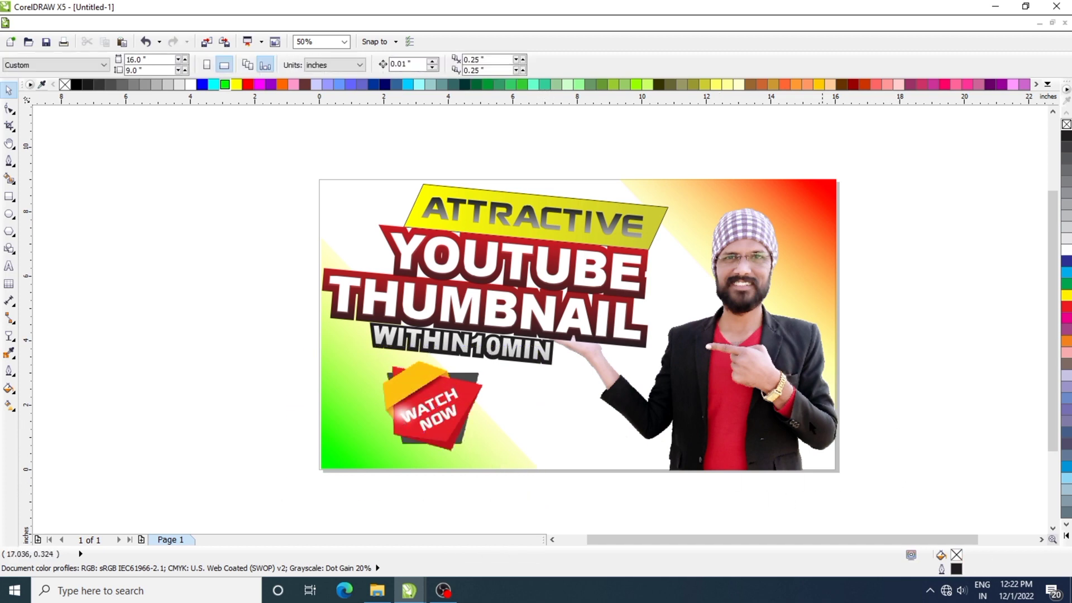
pyautogui.moveTo(262, 164); pyautogui.dragTo(930, 501)
pyautogui.click(936, 482)
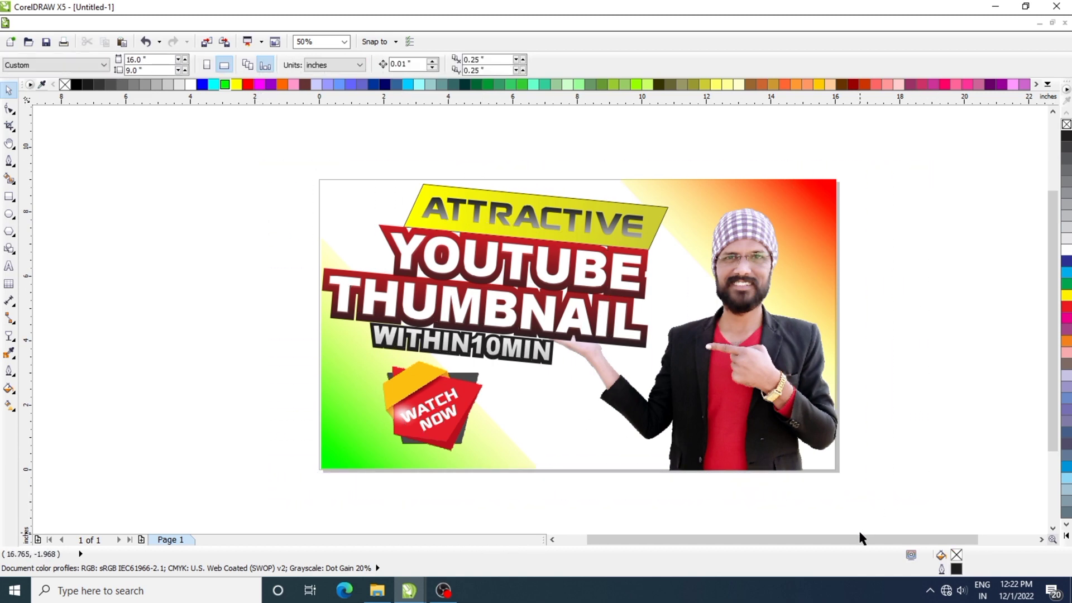